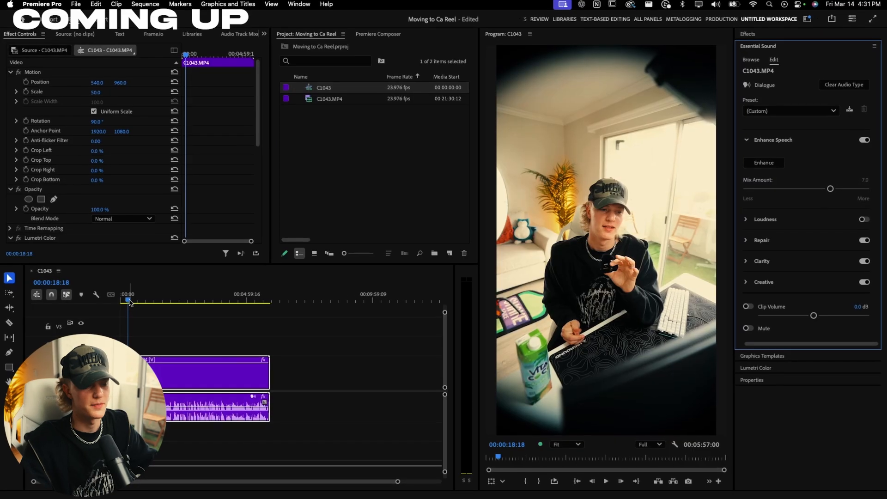
left_click(748, 36)
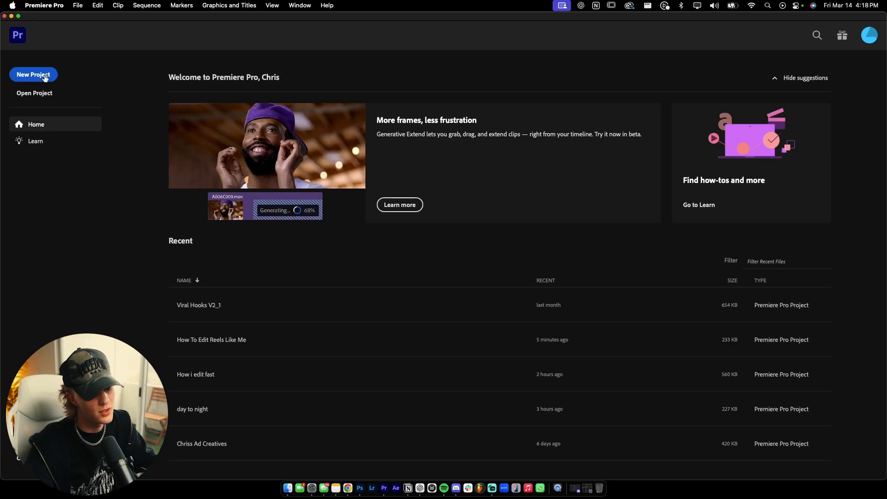
Create a new project named "Moving to Ca Reel" and skip importing media.
left_click(43, 75)
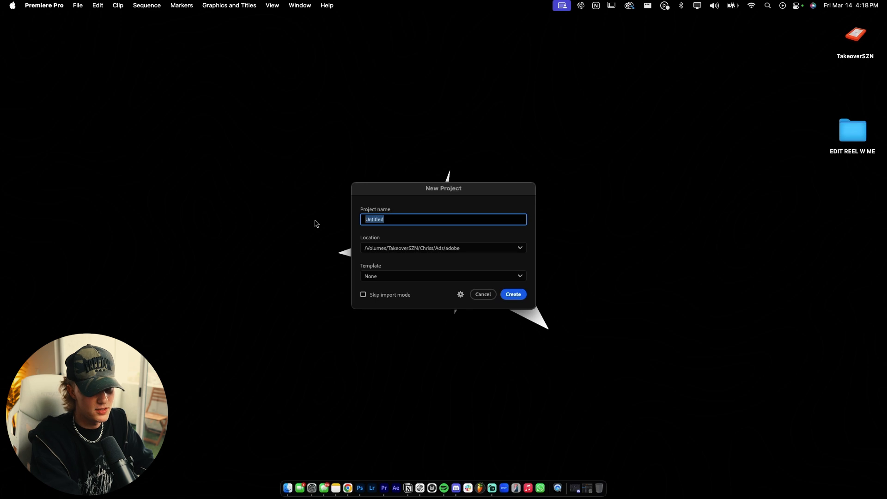
type("Moving to Ca Reel")
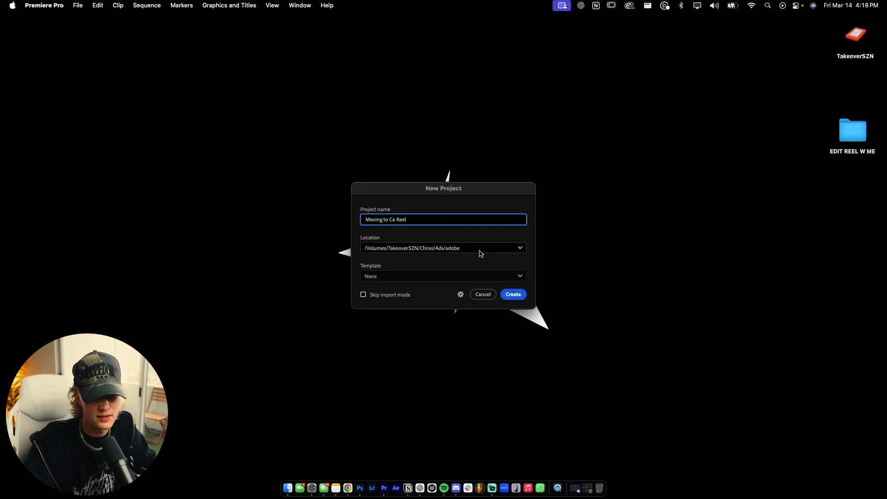
left_click(514, 298)
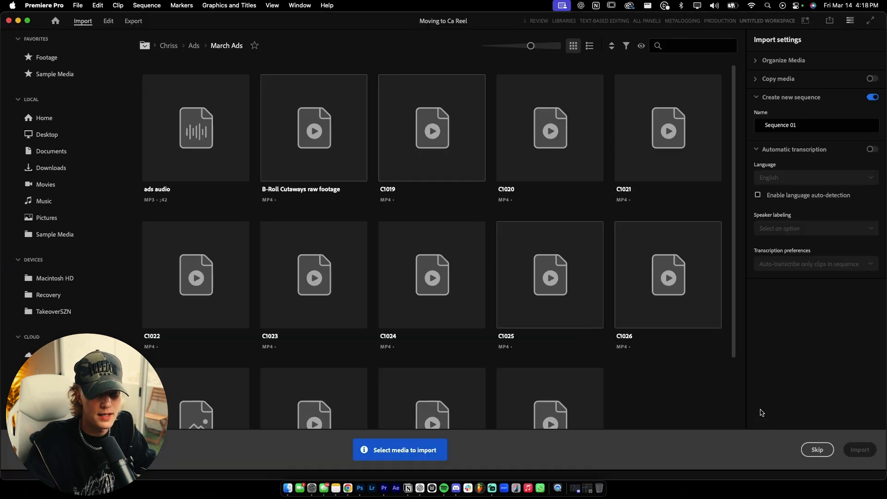
left_click(811, 451)
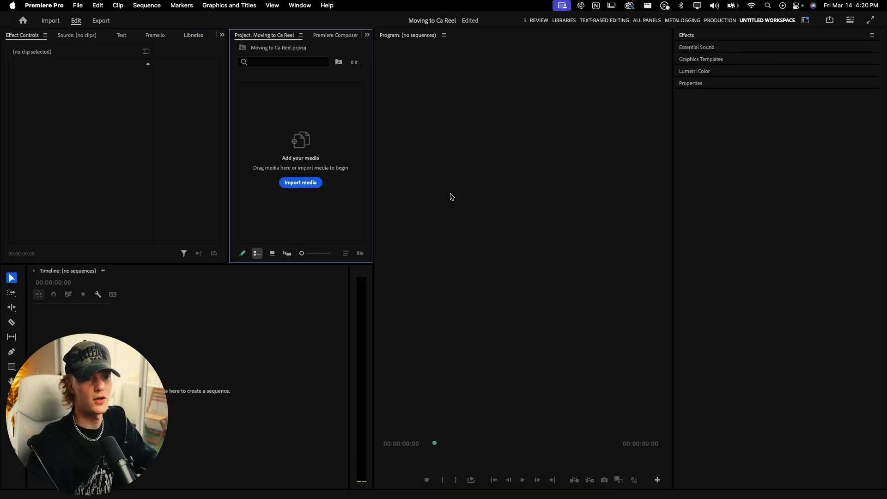
Dock the Program monitor as a tall, full-height column beside the Effects group and resize the surrounding panels to fit a vertical video.
left_click_drag(408, 35, 369, 149)
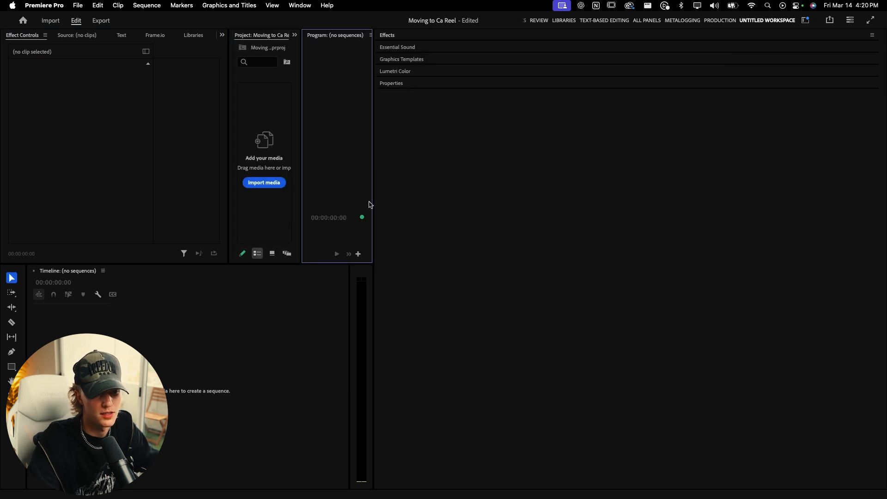
left_click_drag(373, 202, 779, 203)
left_click_drag(350, 313, 739, 311)
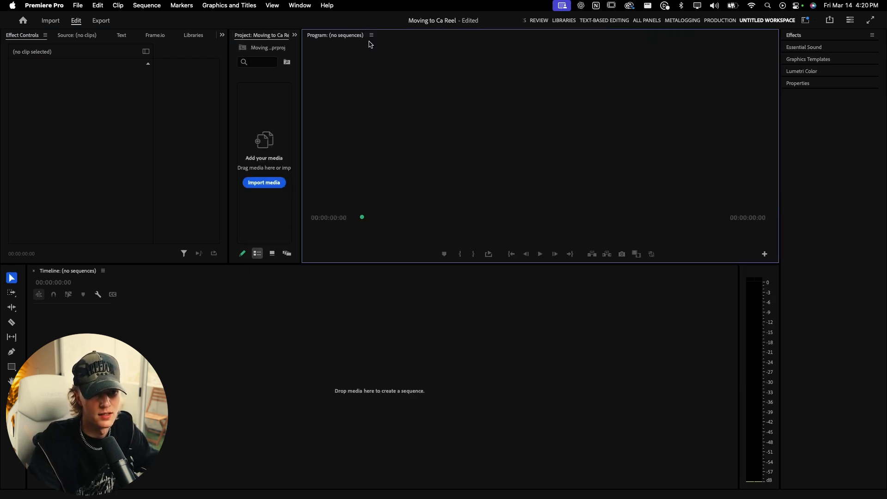
left_click_drag(352, 38, 573, 131)
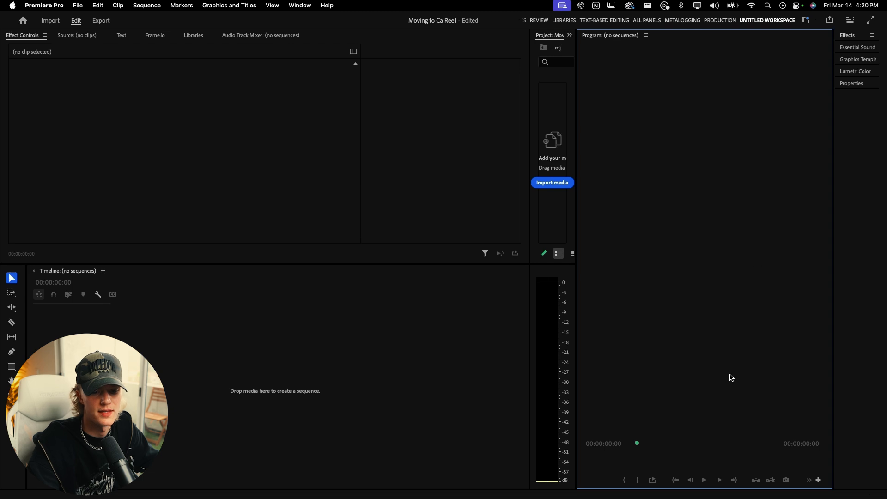
left_click_drag(833, 186, 712, 193)
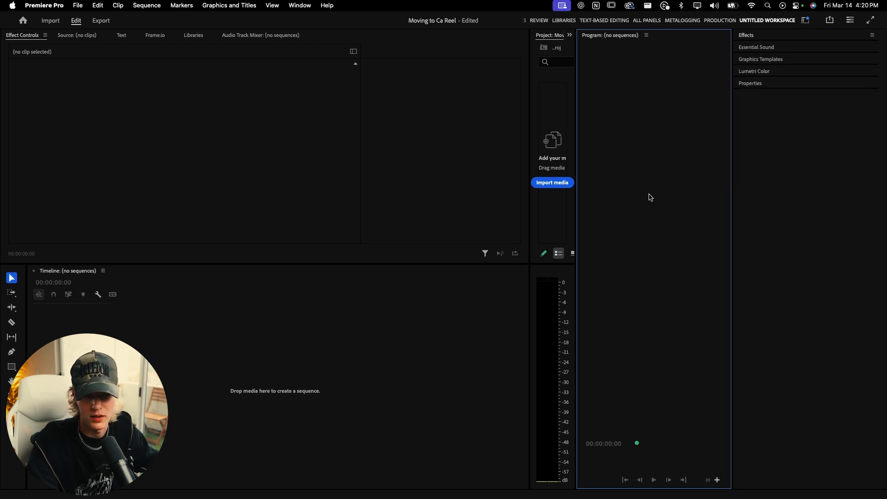
left_click_drag(576, 199, 263, 193)
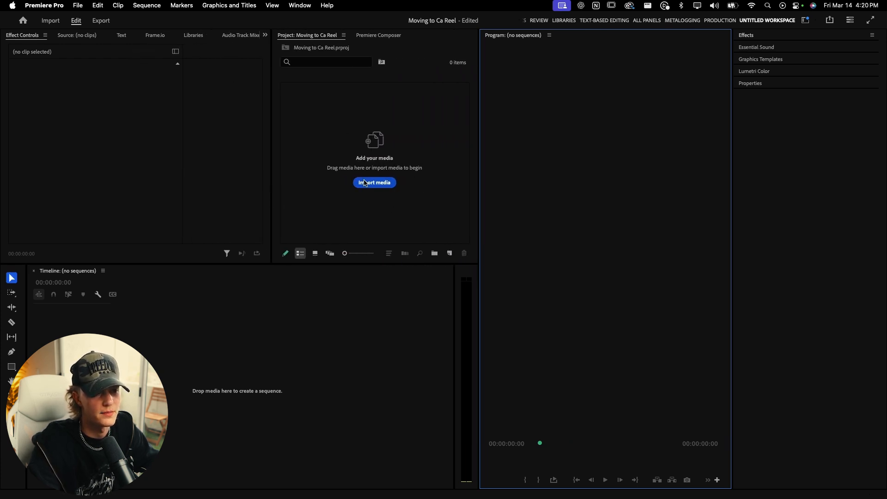
Browse the TakeOver Starter Kit in Premiere Composer's user library and dismiss the tip and update notice.
left_click(370, 36)
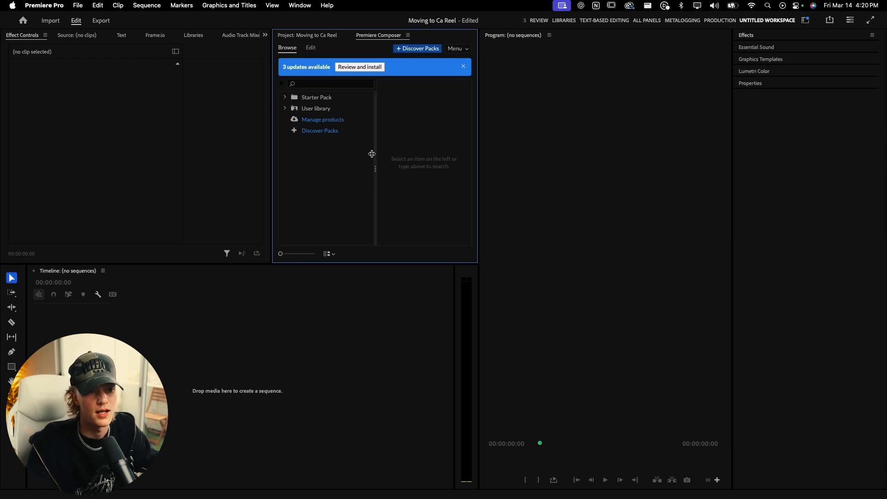
left_click(284, 109)
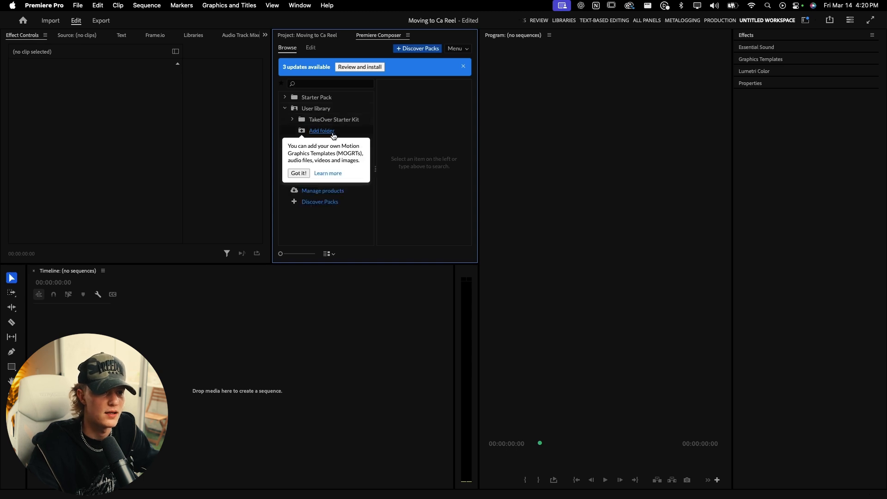
left_click(324, 120)
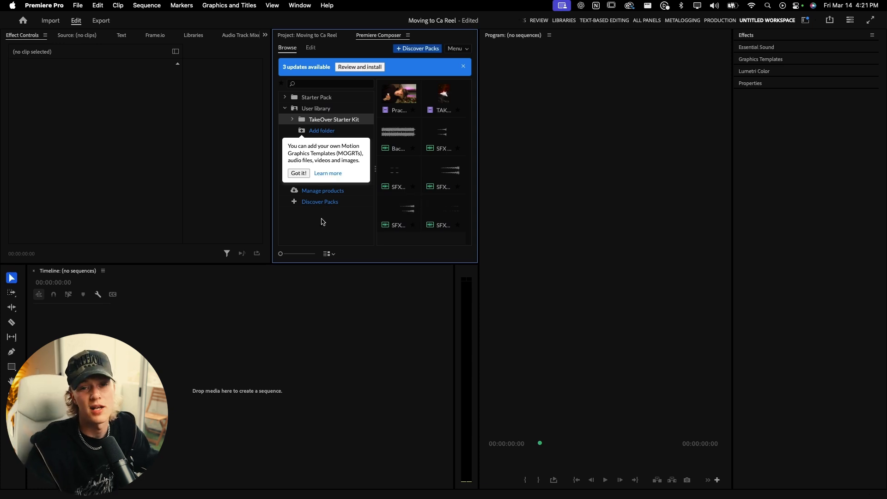
left_click(298, 173)
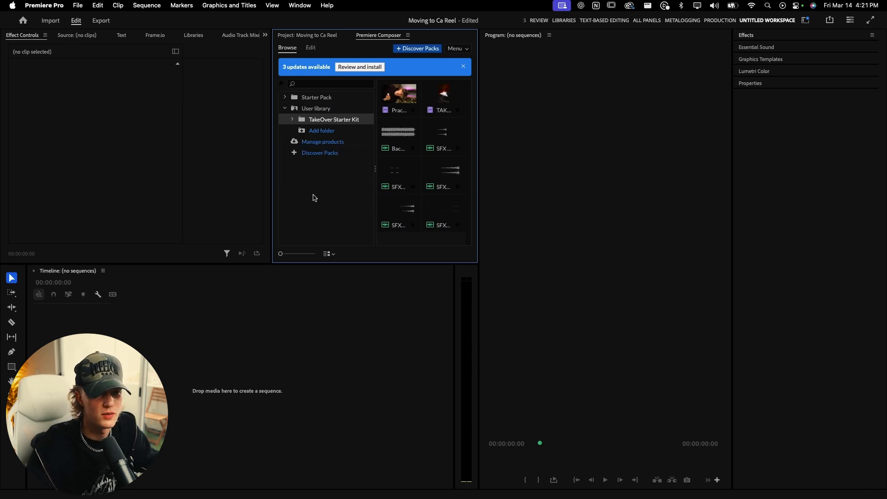
left_click(463, 66)
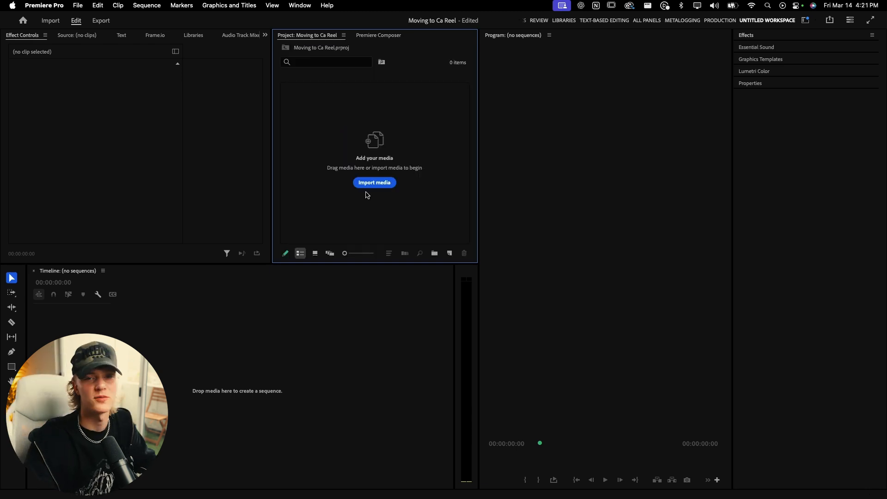
Import C1043.MP4 from the Desktop folder EDIT REEL W ME and create a timeline sequence from it.
left_click(372, 183)
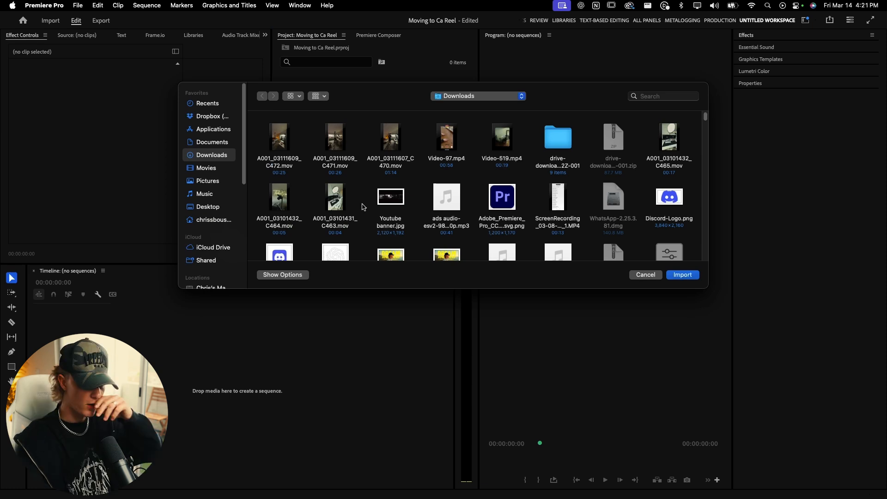
scroll(223, 206, "down", 3)
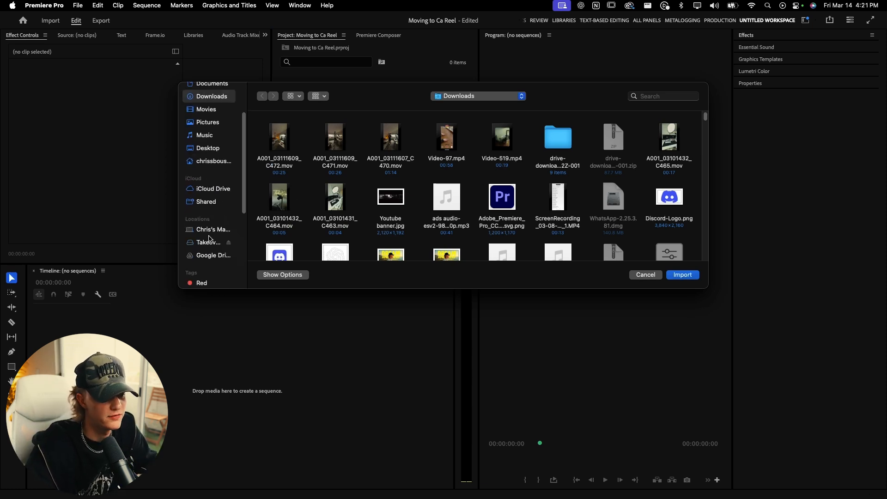
scroll(207, 211, "up", 3)
left_click(208, 207)
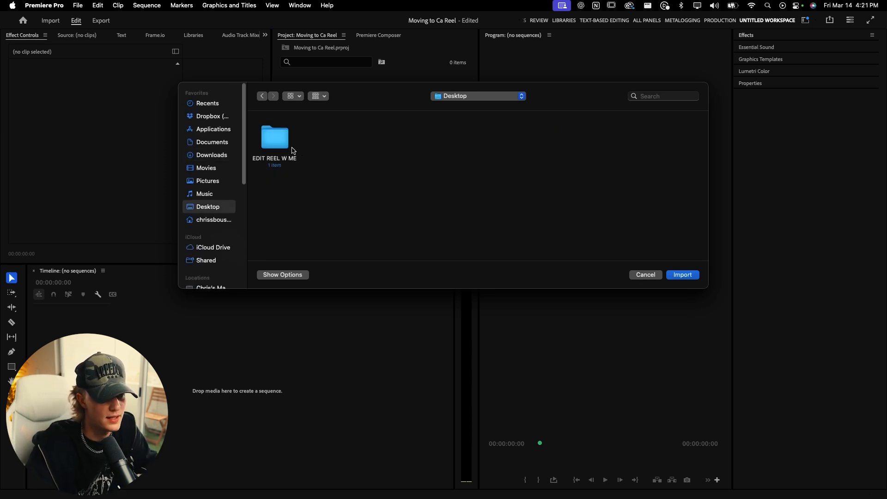
double_click(275, 139)
left_click(275, 138)
left_click(682, 275)
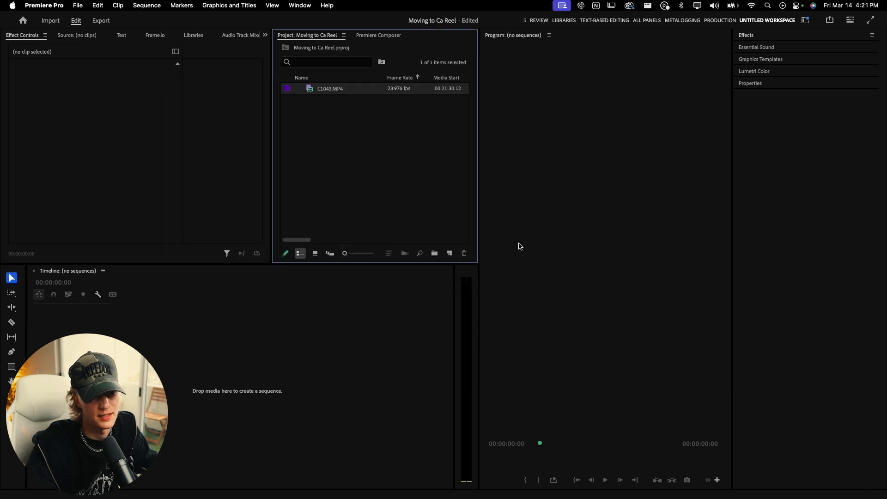
left_click_drag(307, 88, 190, 336)
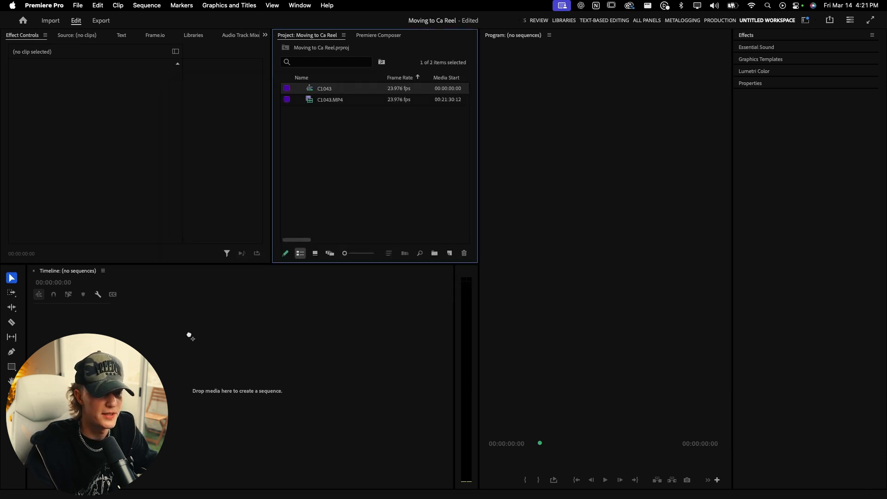
left_click_drag(149, 299, 165, 298)
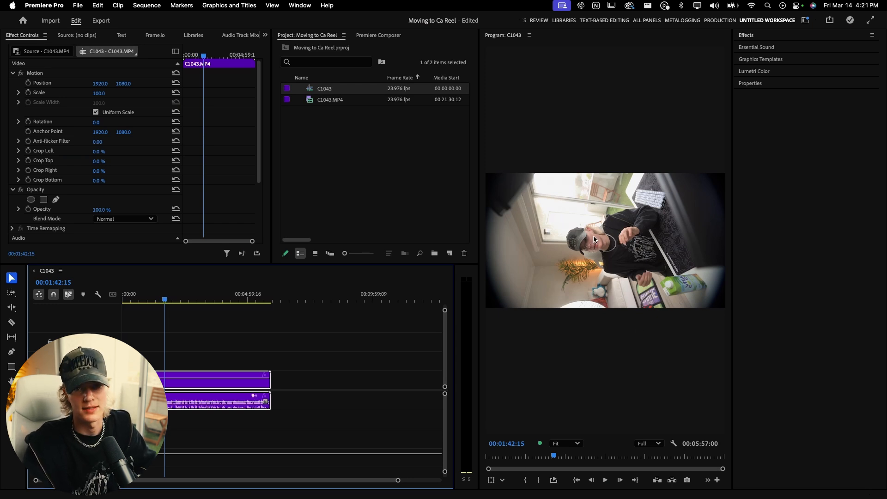
Set the sequence frame size to 1080 horizontal by 1920 vertical and accept deleting its previews.
left_click(146, 5)
left_click(157, 19)
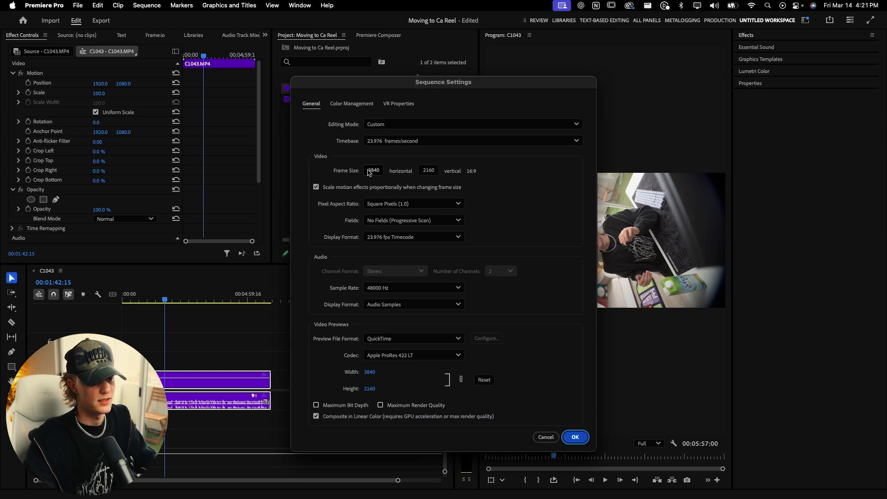
left_click(374, 172)
type("10")
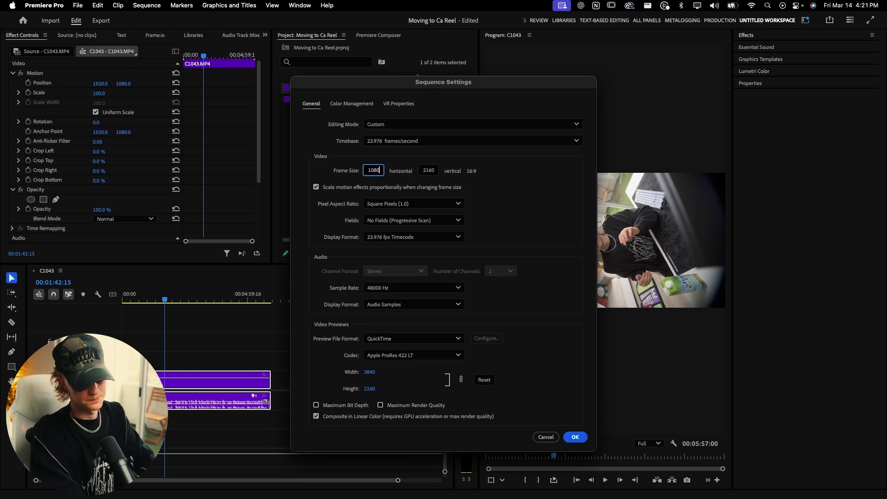
left_click(421, 170)
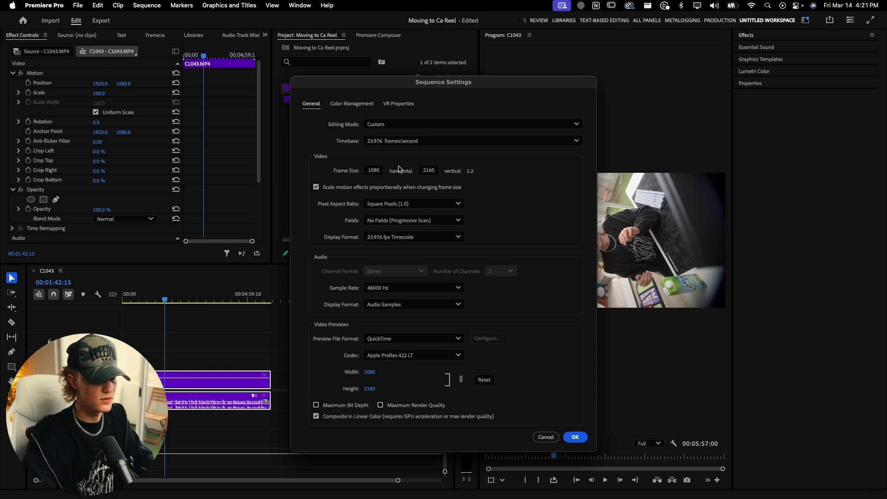
double_click(425, 172)
type("1920")
key("Return")
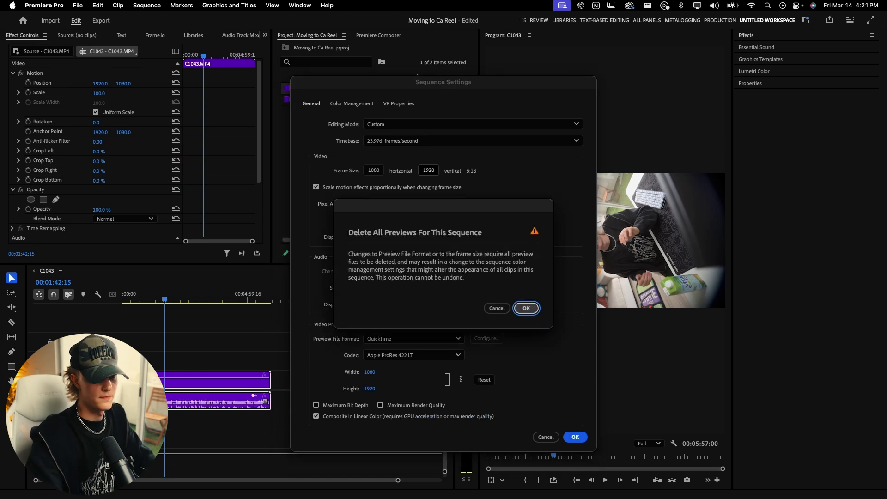
left_click(526, 308)
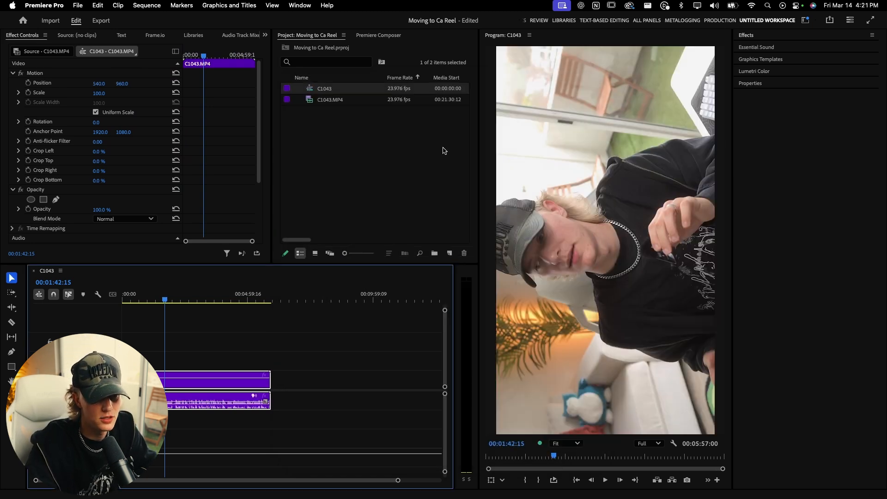
Review the available timebase frame rates in the sequence settings.
left_click(147, 5)
left_click(152, 21)
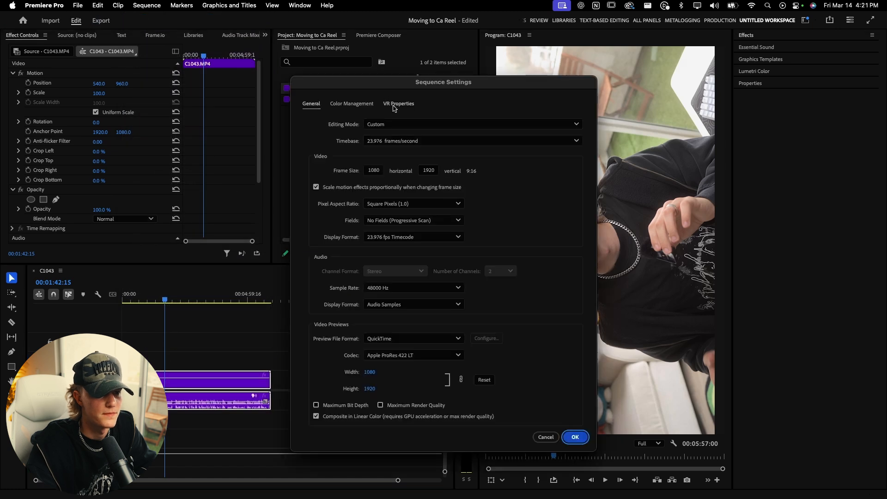
left_click(409, 141)
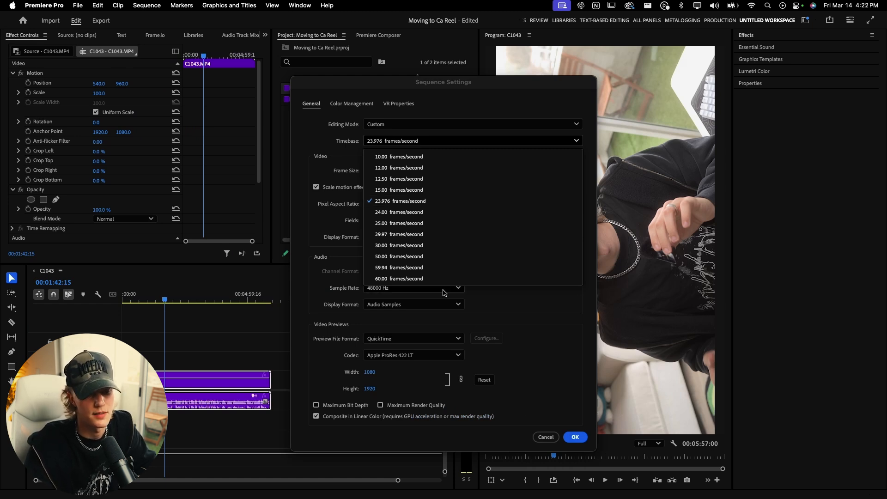
left_click(575, 437)
left_click(582, 442)
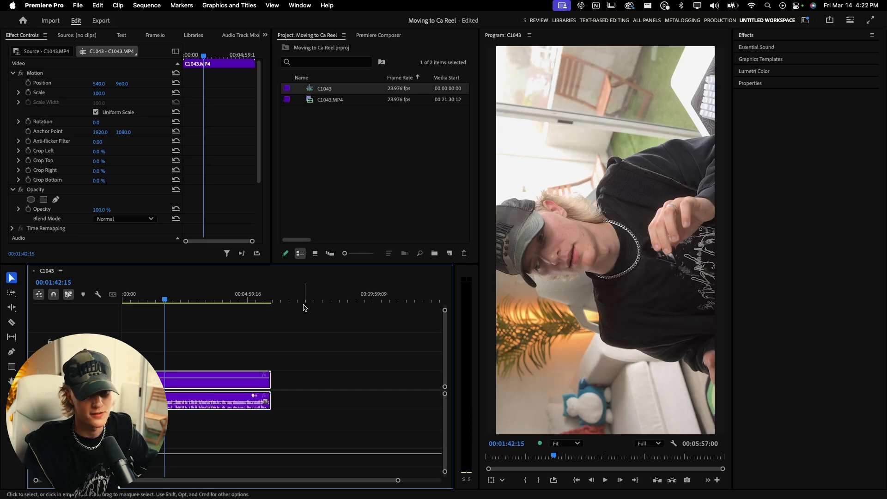
Set the C1043.MP4 clip's scale to 50 and its rotation to 90° in the timeline sequence.
left_click(188, 365)
left_click(190, 377)
left_click(104, 93)
type("50")
key("Return")
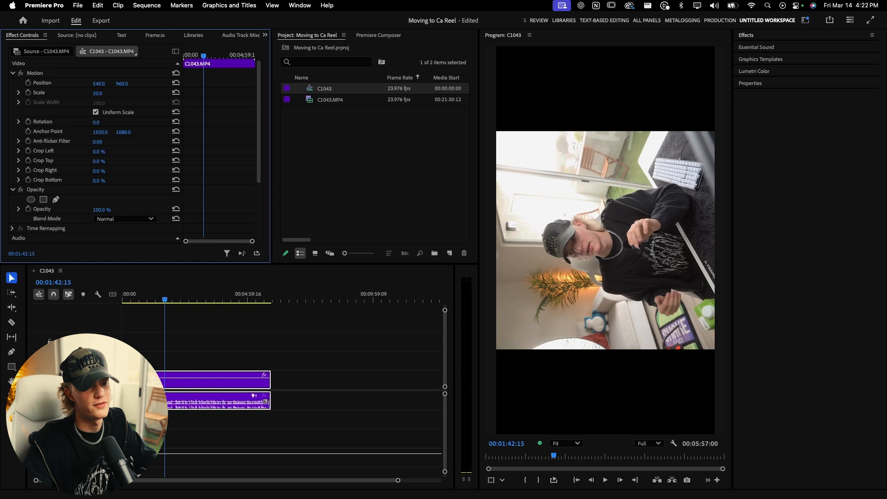
left_click(103, 121)
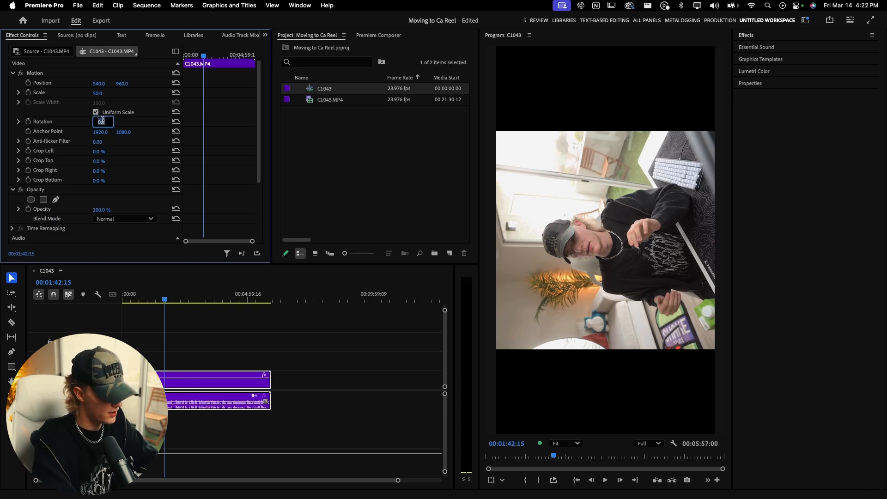
type("90")
key("Return")
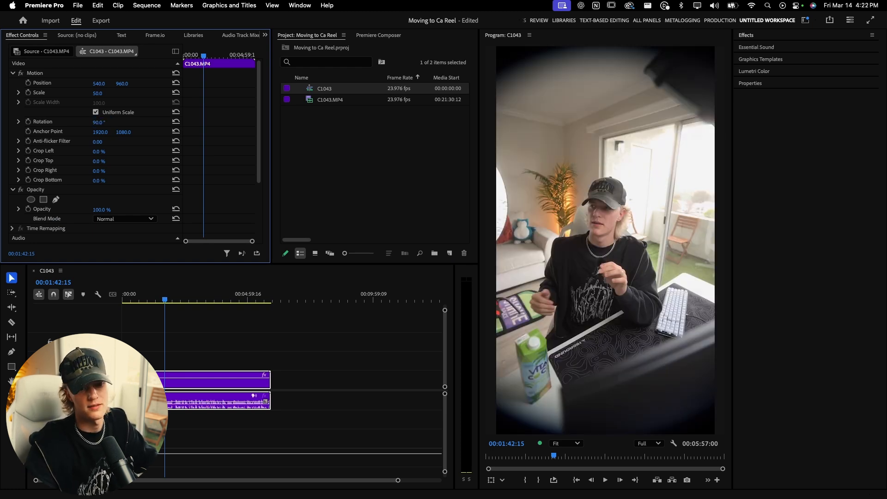
Try a rotation of -90° on the clip and undo it.
left_click(103, 121)
type("-90")
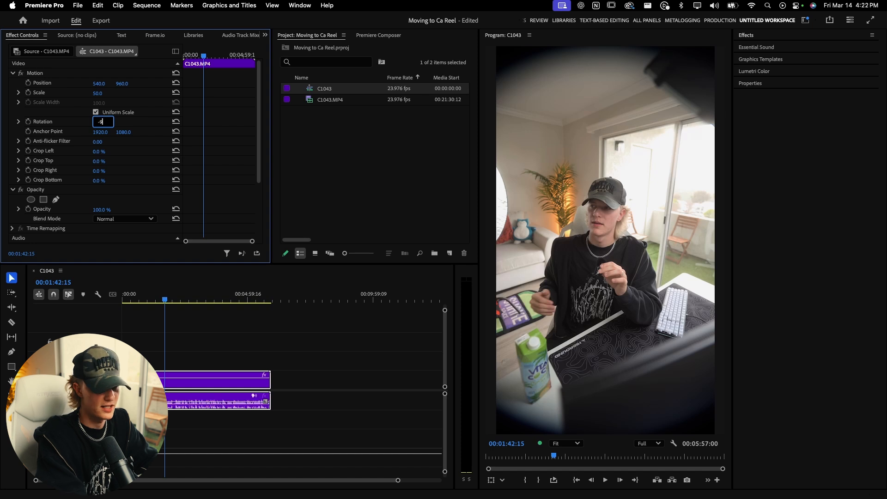
key("Return")
key("super+z")
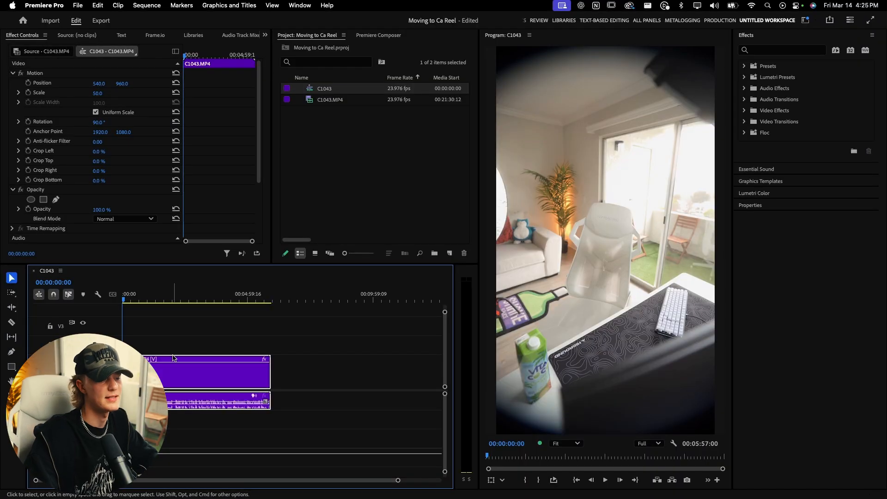
Apply the Chriss- Szn creative look to the C1043.MP4 clip in Lumetri Color.
left_click(765, 193)
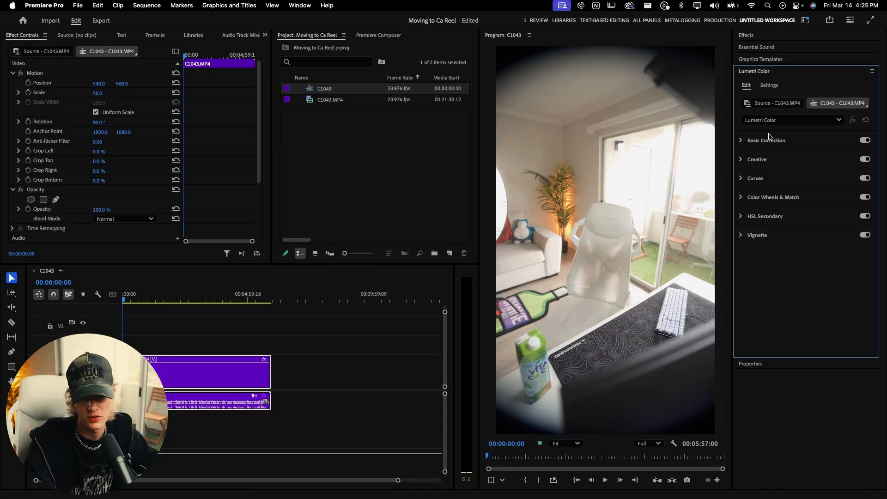
left_click(742, 160)
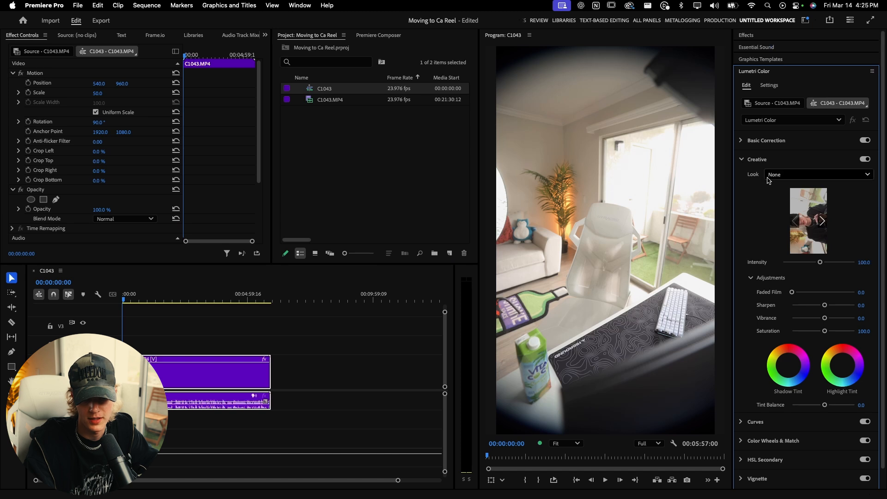
left_click(794, 180)
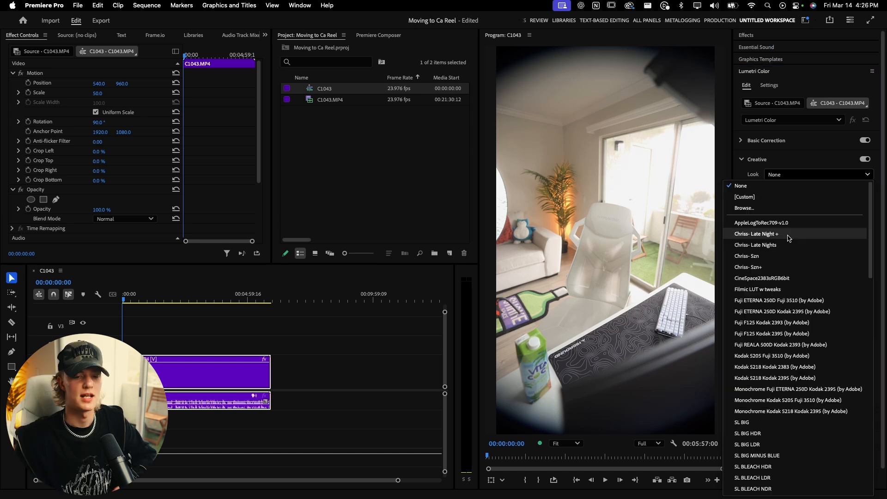
left_click(776, 260)
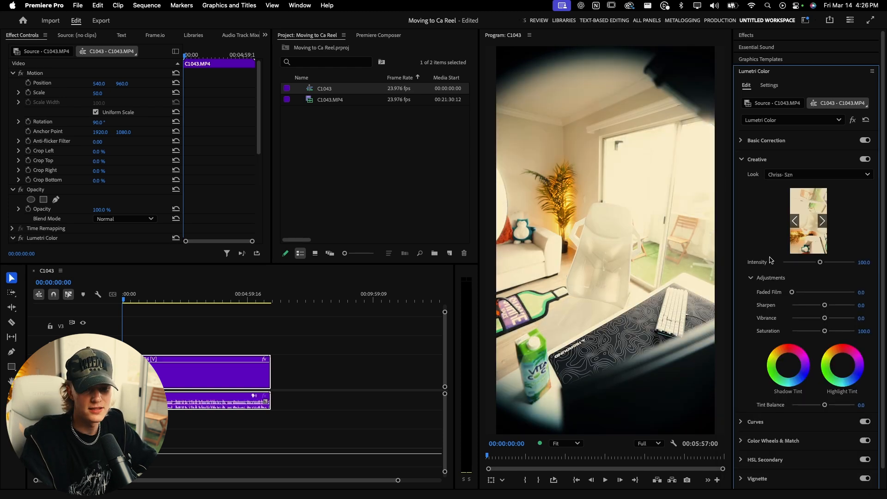
Preview a frame around 00:00:23:04, lower the clip's highlights to -18.2, and keep exposure at 0 in Basic Correction.
left_click(133, 300)
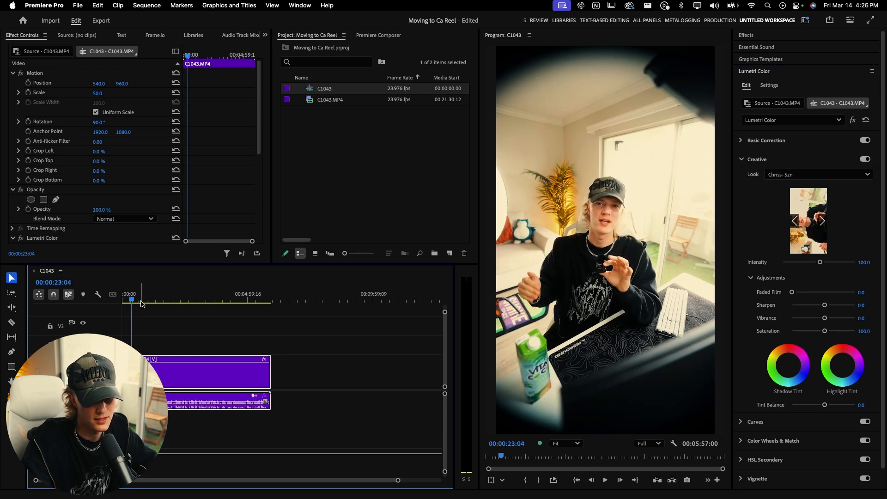
left_click(741, 140)
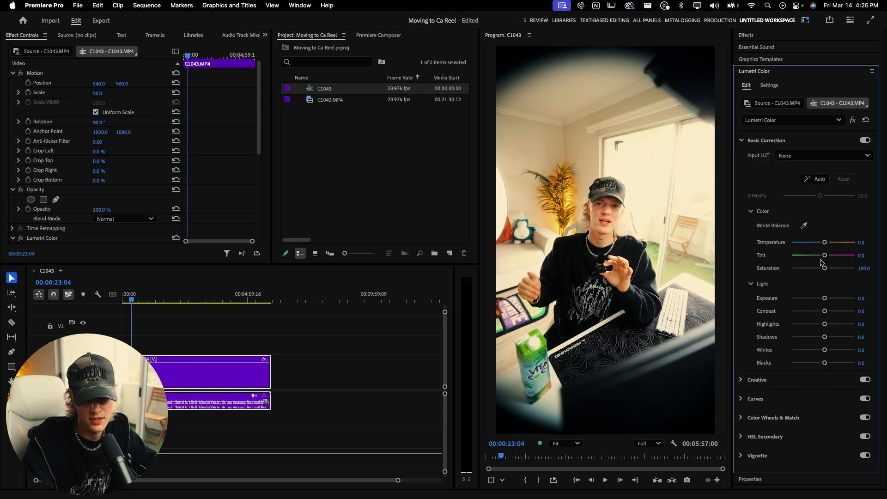
left_click_drag(825, 298, 816, 324)
double_click(824, 298)
double_click(825, 299)
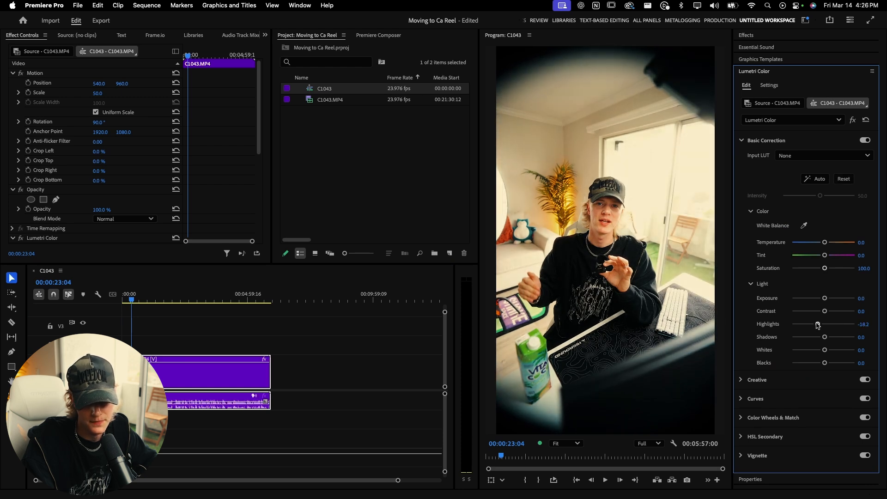
Switch the clip's Lumetri Color effect off and back on to compare the graded and ungraded footage.
scroll(21, 223, "down", 1)
left_click(21, 222)
left_click(20, 221)
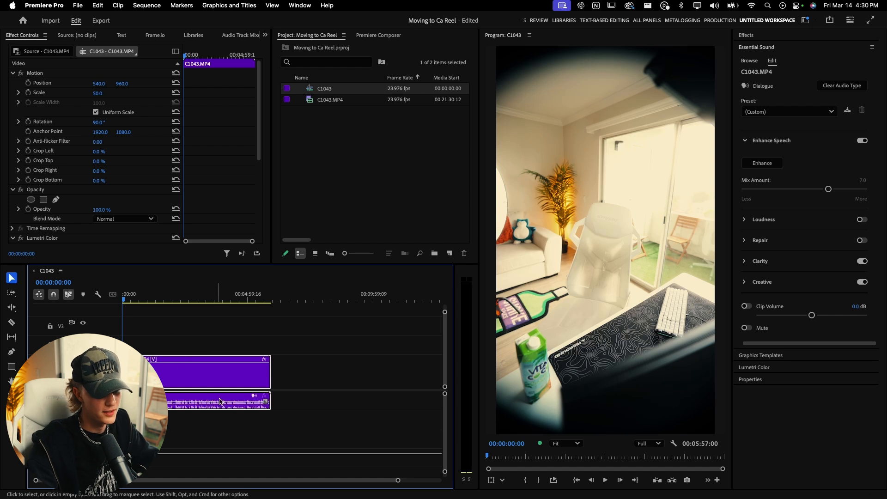
Make the audio track taller and enable Repair for the clip's dialogue, checking its Reduce Noise setting.
left_click_drag(113, 410, 113, 421)
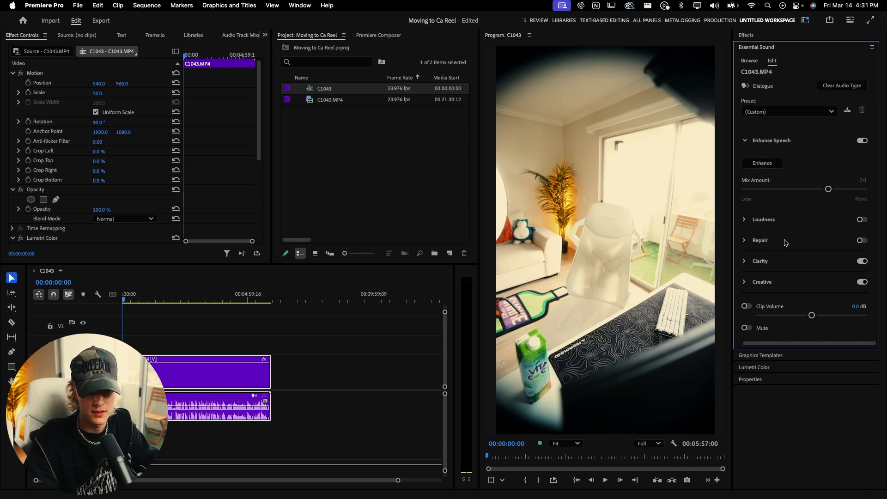
left_click(131, 300)
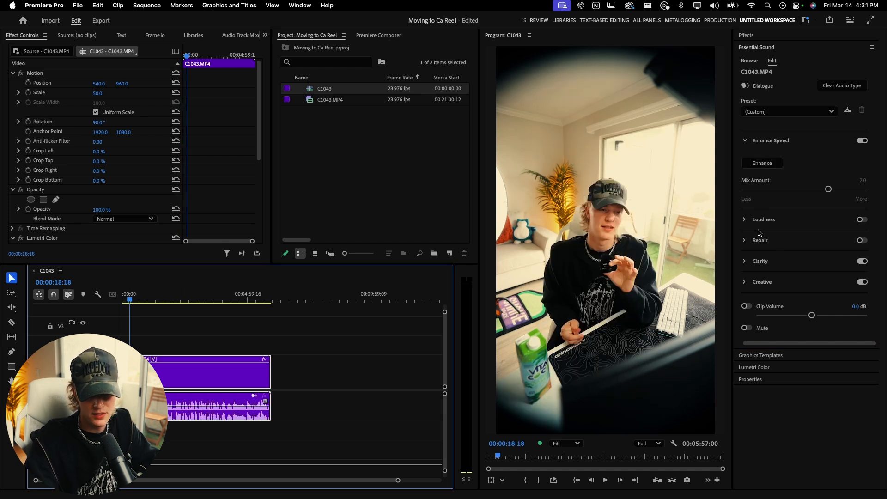
left_click(861, 241)
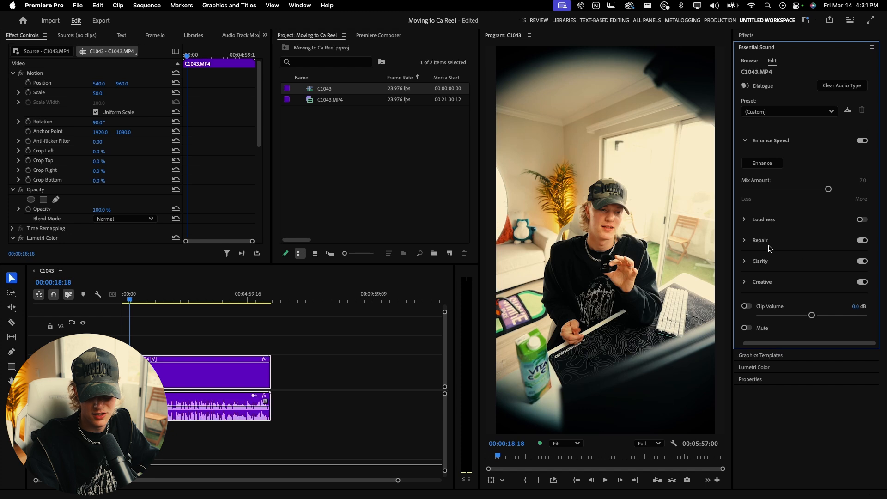
left_click(751, 243)
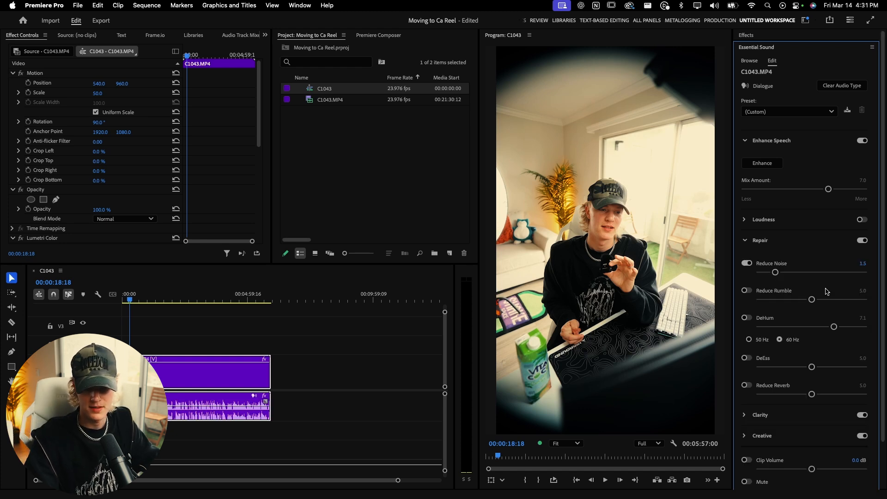
left_click(791, 241)
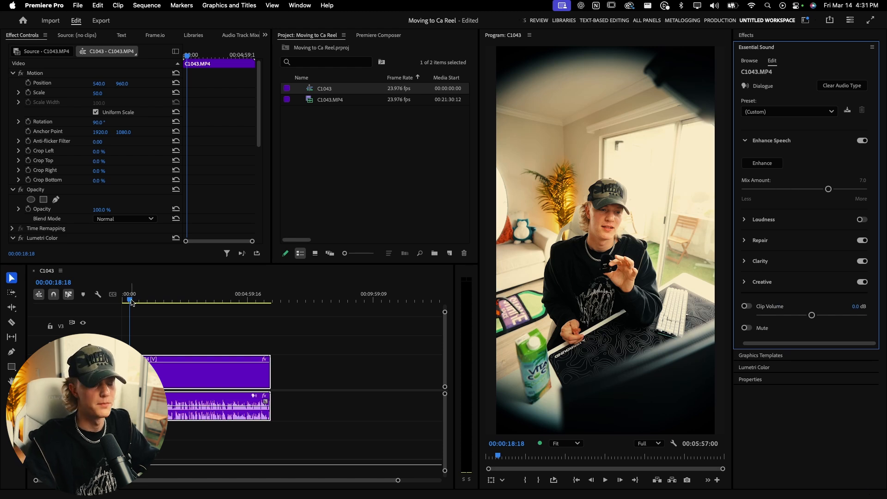
Apply the TakeOver AUDIO FIX and Mic Compressor presets to the clip and adjust its audio gain by -2 dB.
left_click(768, 46)
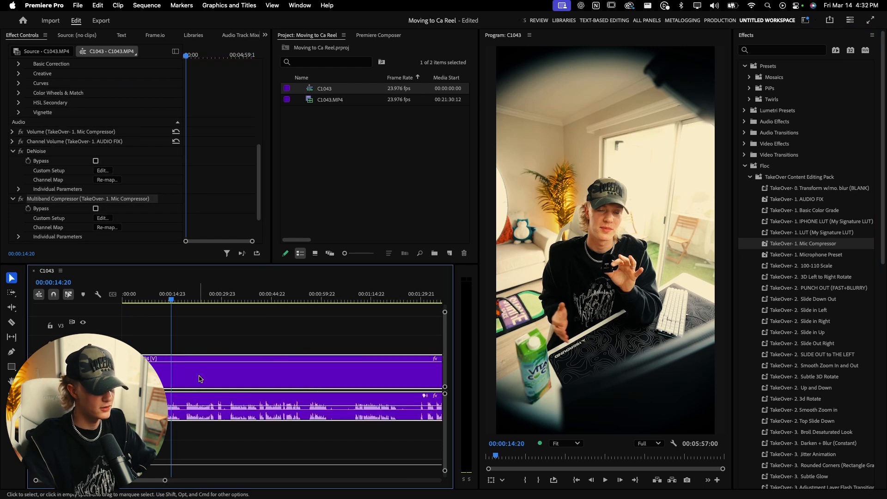
key("g")
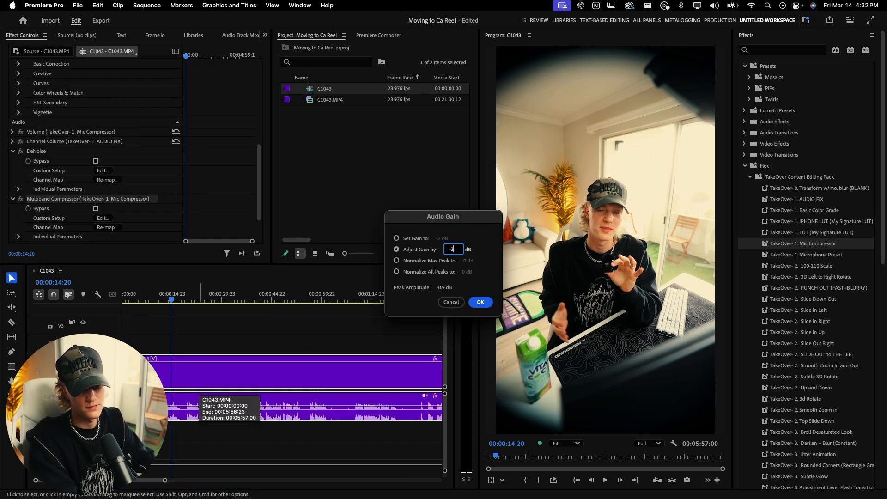
type("3")
key("Return")
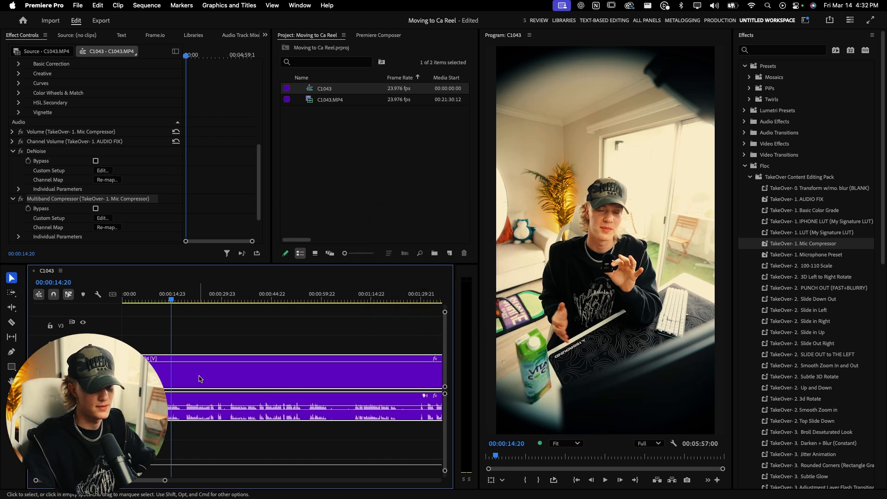
Play the sequence from about 7 seconds to listen to the adjusted audio.
left_click(146, 299)
key("space")
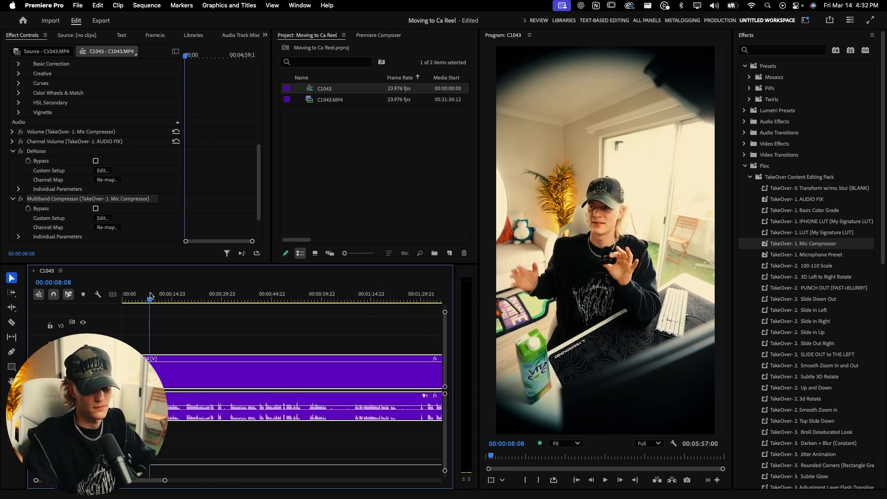
key("c")
key("space")
key("v")
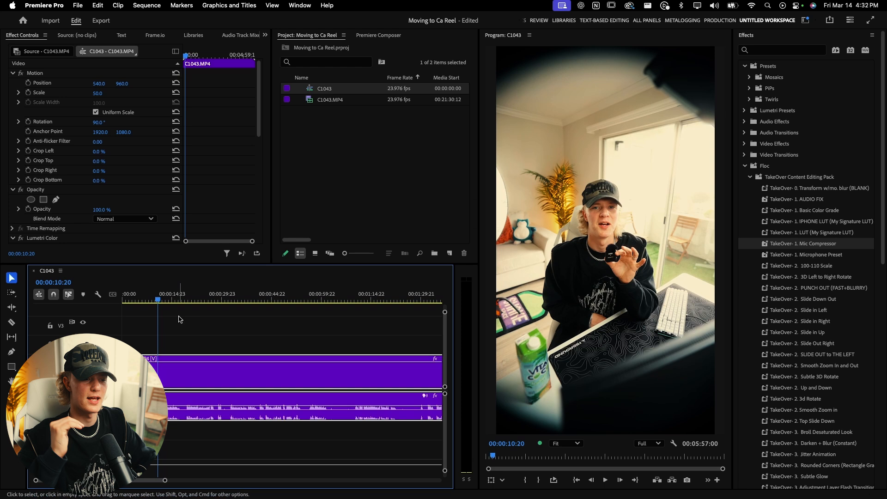
Split the clip at 00:02:09:18, ripple delete the part before it, and return to the sequence start.
left_click(169, 354)
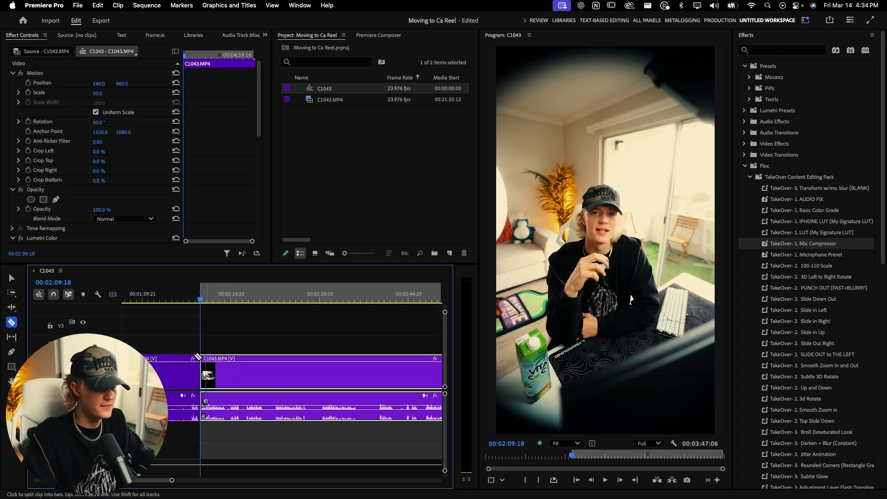
left_click(174, 378)
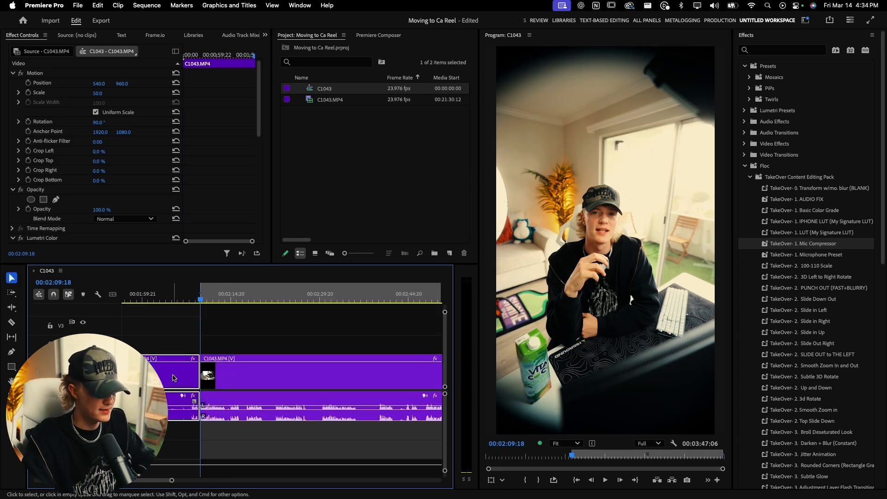
key("Home")
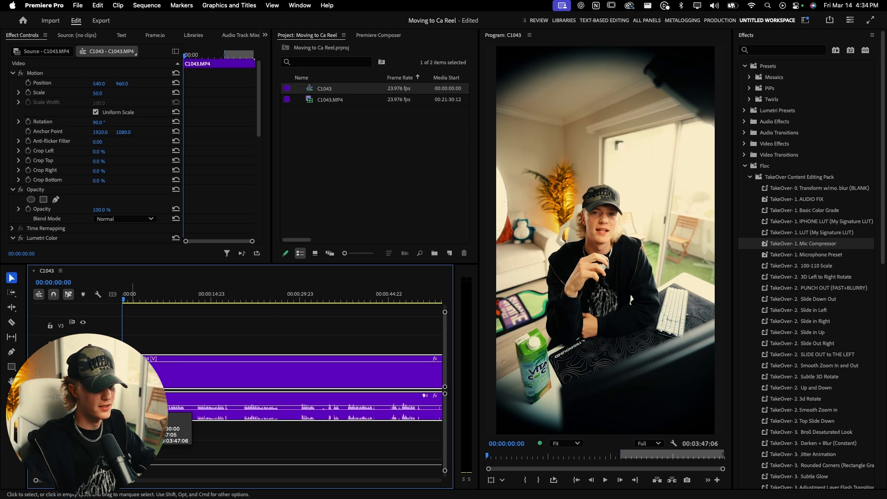
Play the clip from the start and split it at about 4 seconds and about 12.7 seconds.
key("space")
key("=")
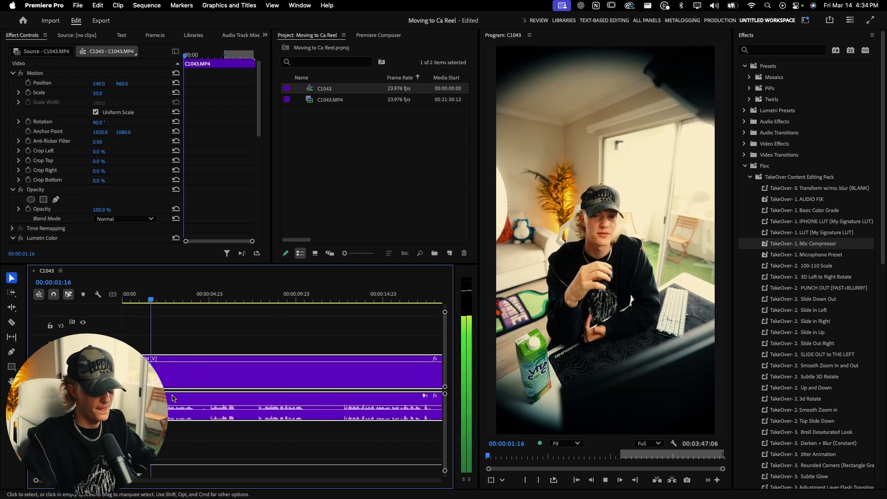
key("c")
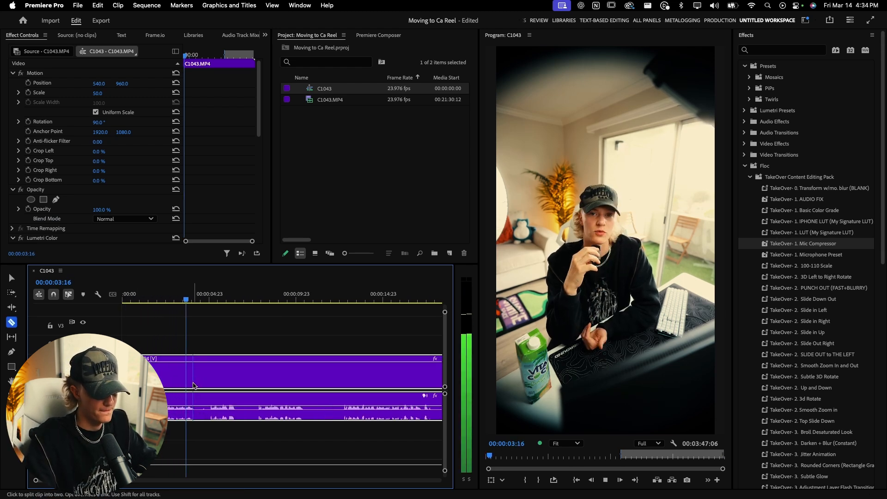
left_click(193, 384)
key("space")
key("v")
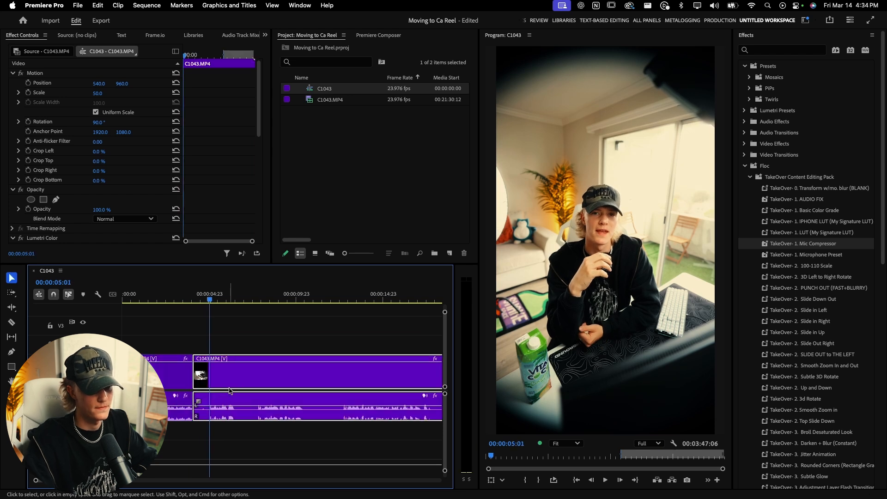
key("space")
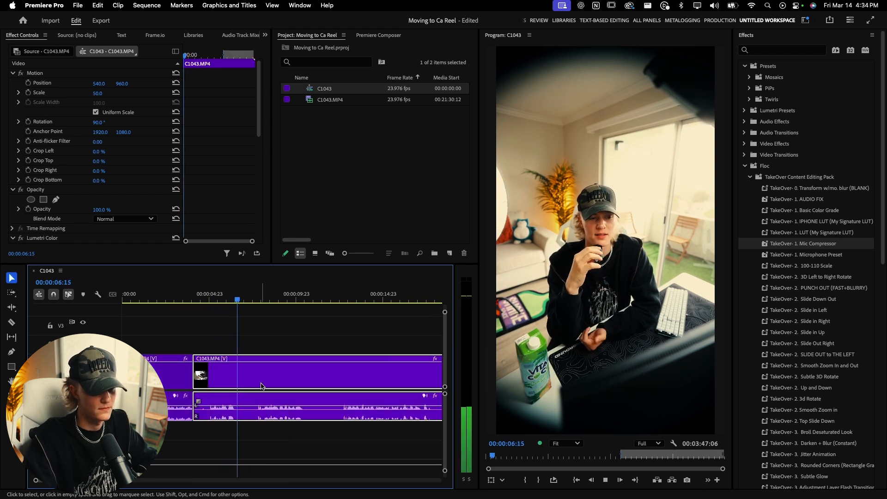
key("c")
left_click(343, 376)
key("v")
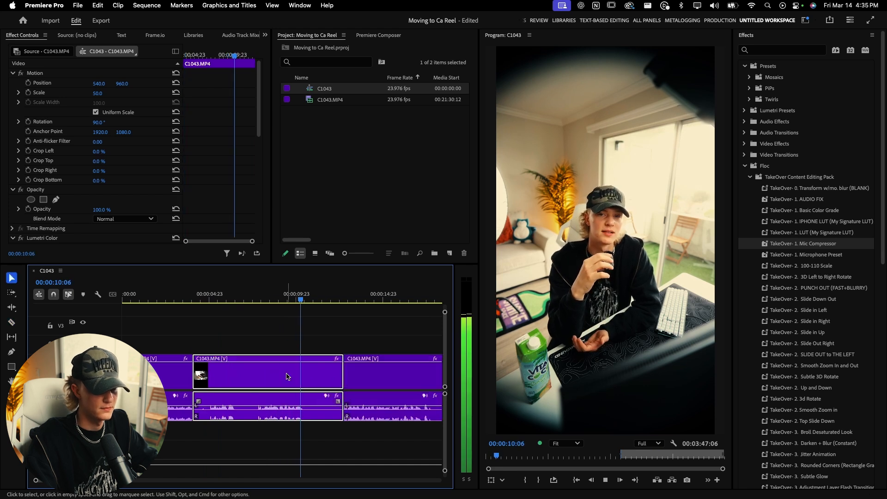
Ripple delete the first two segments of the sequence so the remaining footage starts at 00:00:00:00.
key("space")
left_click_drag(241, 342, 162, 370)
scroll(206, 382, "down", 2)
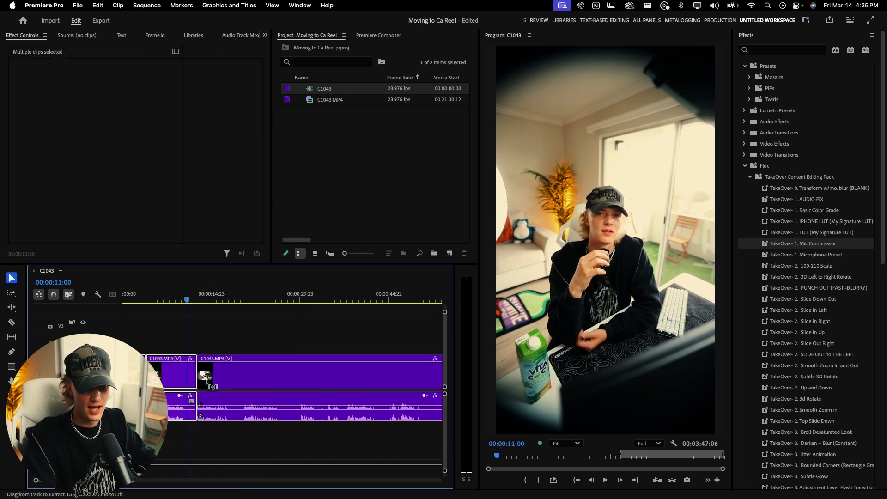
scroll(205, 382, "down", 5)
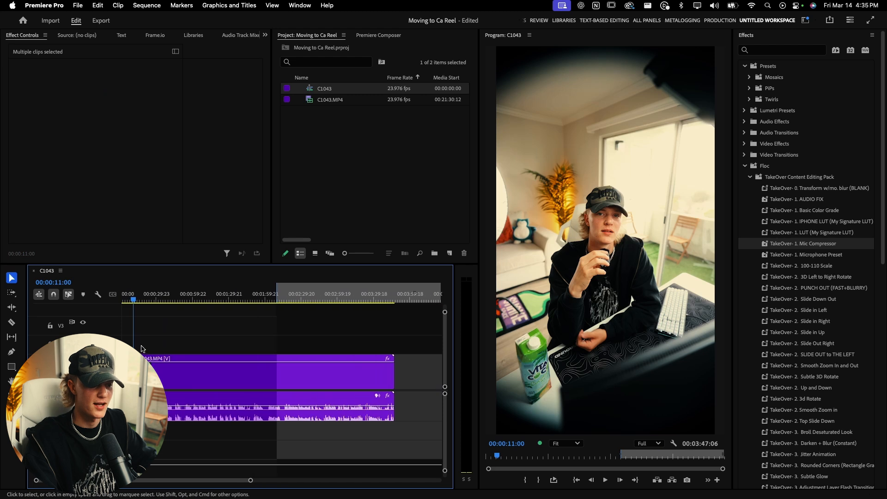
scroll(141, 349, "up", 4)
scroll(143, 349, "up", 3)
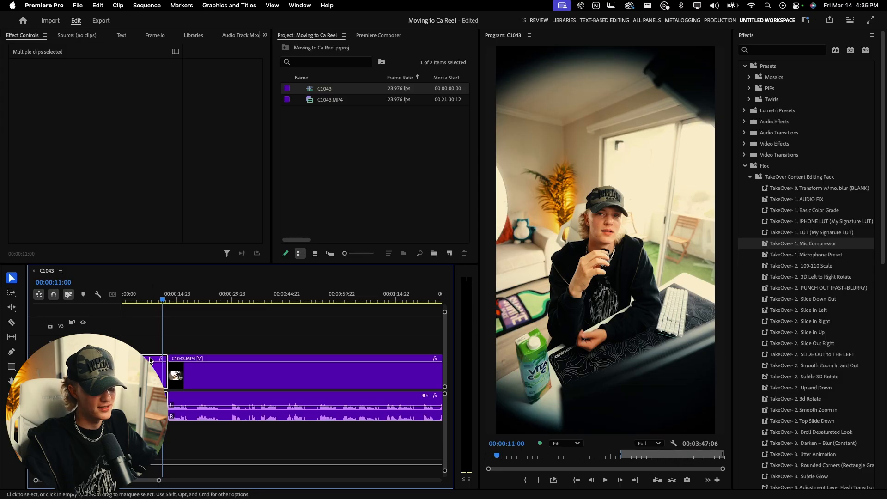
left_click(150, 361)
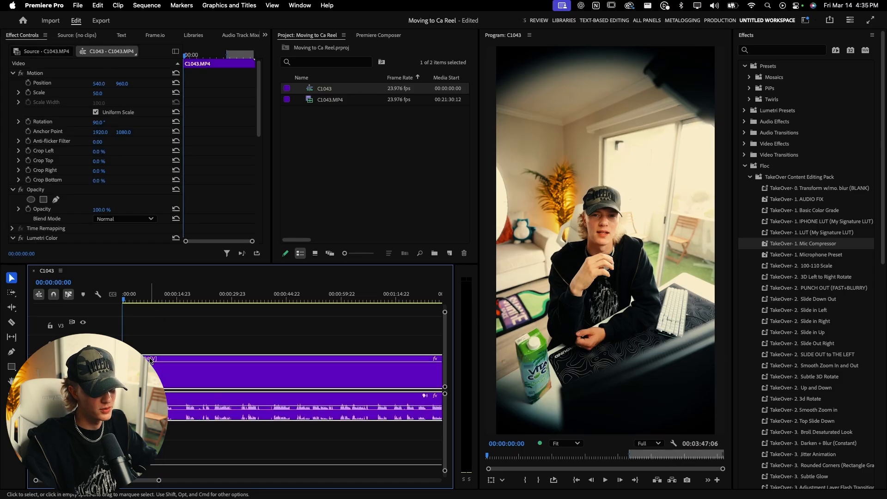
Play from the start, split the clip at about 7.7 seconds, and ripple delete everything before that cut.
key("space")
key("equal")
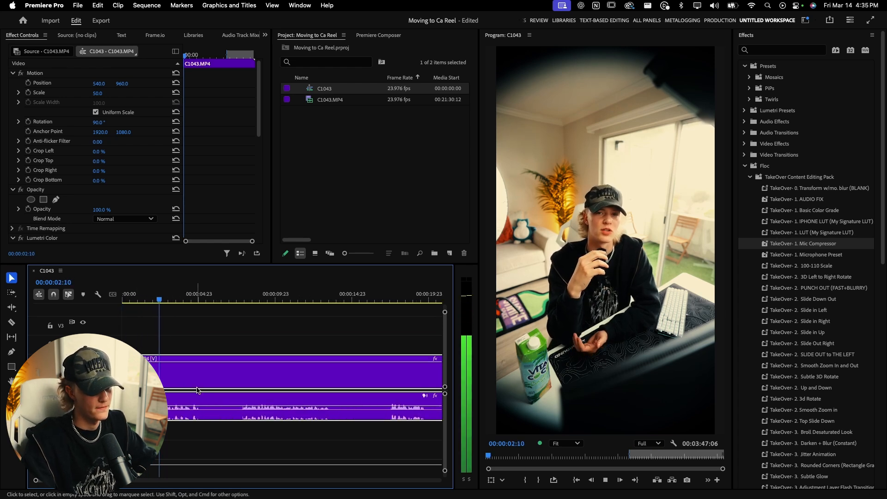
key("c")
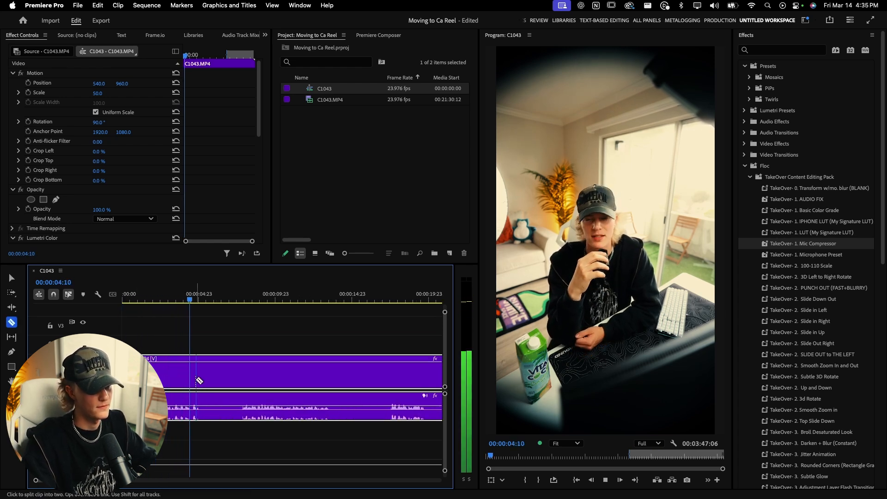
left_click(199, 379)
key("space")
left_click(241, 377)
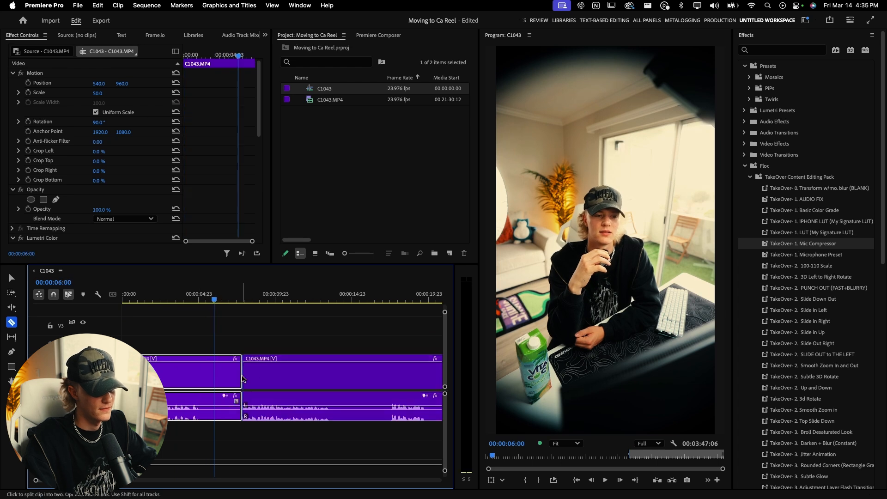
key("v")
left_click(206, 371)
key("shift+Delete")
Play from the start, split the clip at about 5.6 and 9.7 seconds, and ripple delete the segment between the cuts.
key("Up")
key("space")
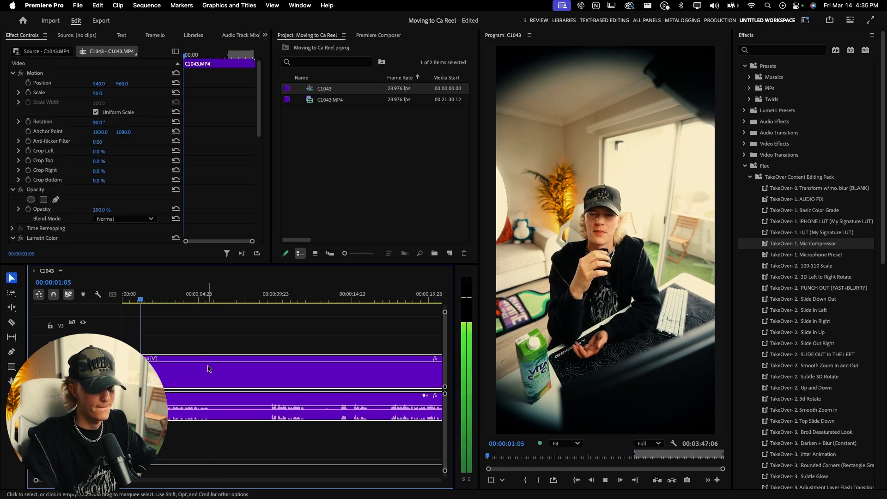
key("c")
left_click(208, 369)
left_click(272, 369)
key("v")
left_click(239, 368)
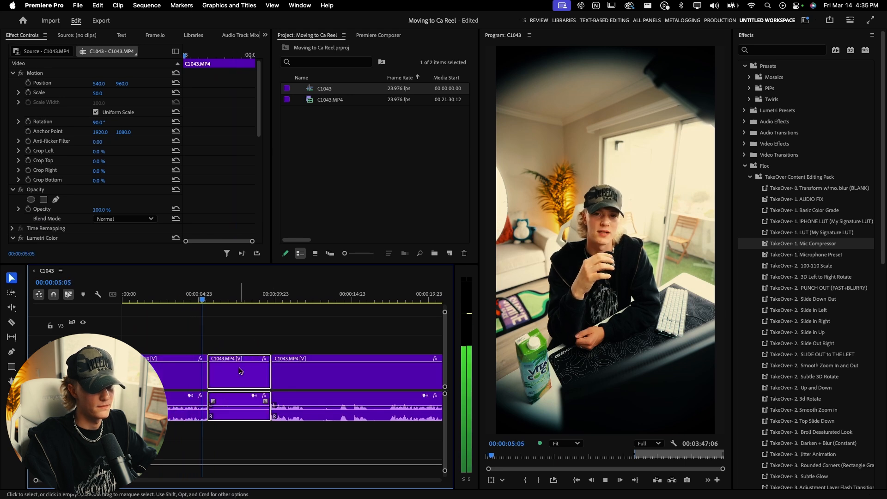
key("shift+Delete")
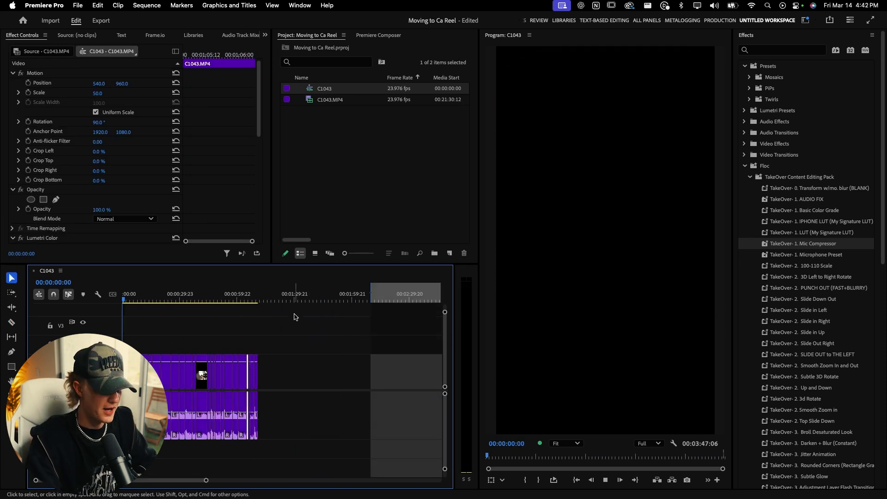
Play back the trimmed sequence and reduce the height of the audio track in the timeline.
key("space")
left_click_drag(359, 297, 340, 296)
key("space")
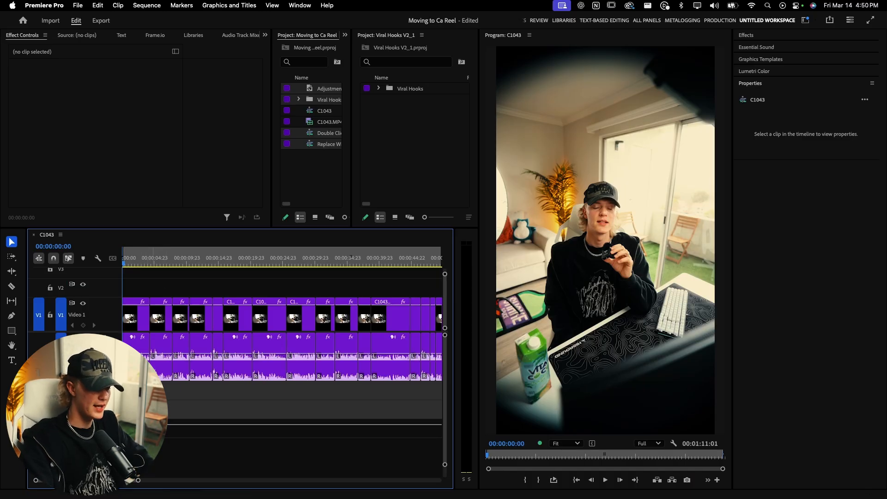
left_click_drag(109, 380, 109, 367)
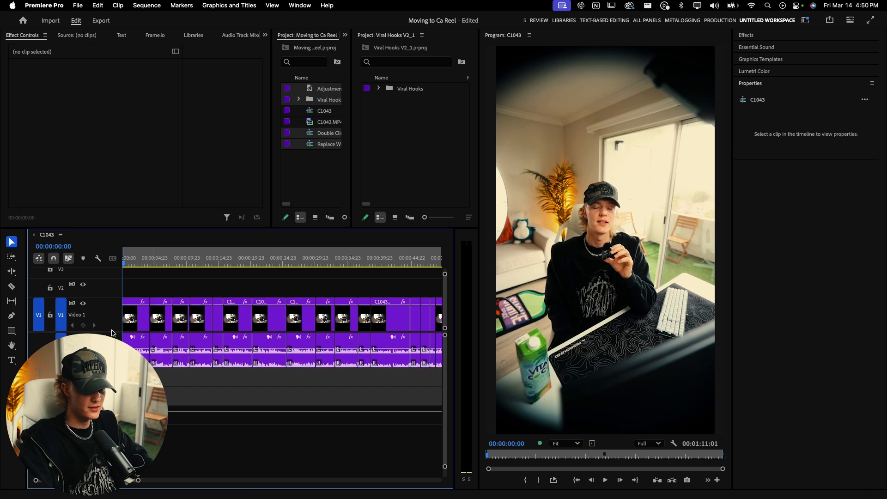
left_click_drag(111, 334, 111, 339)
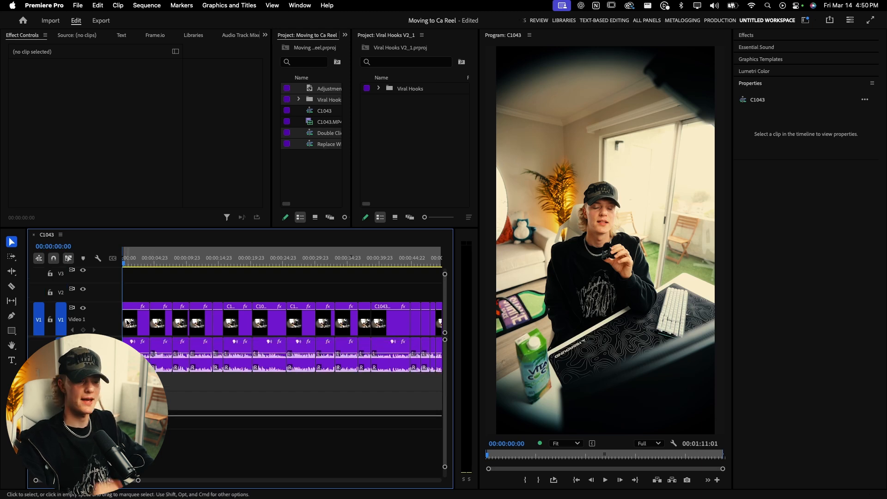
Create an adjustment layer with the default settings and place it on track V3 above the first clip, matching its length.
key("=")
key("d")
left_click(744, 36)
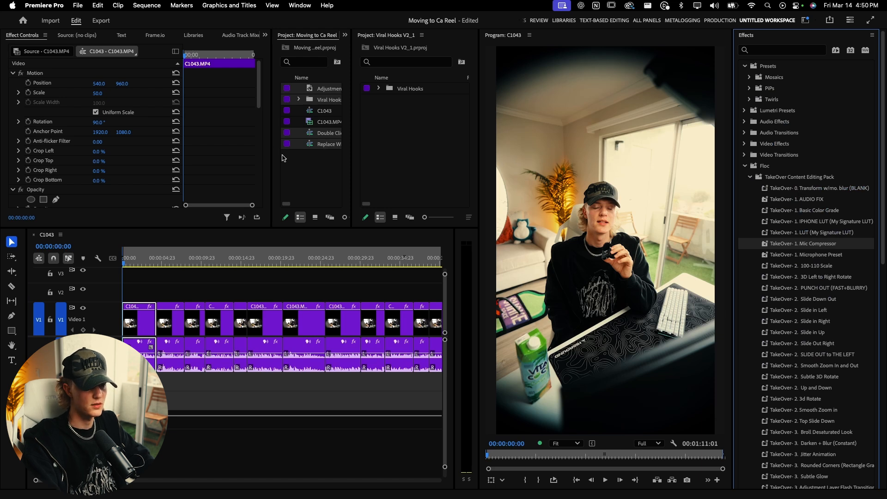
right_click(302, 177)
mouse_move(335, 220)
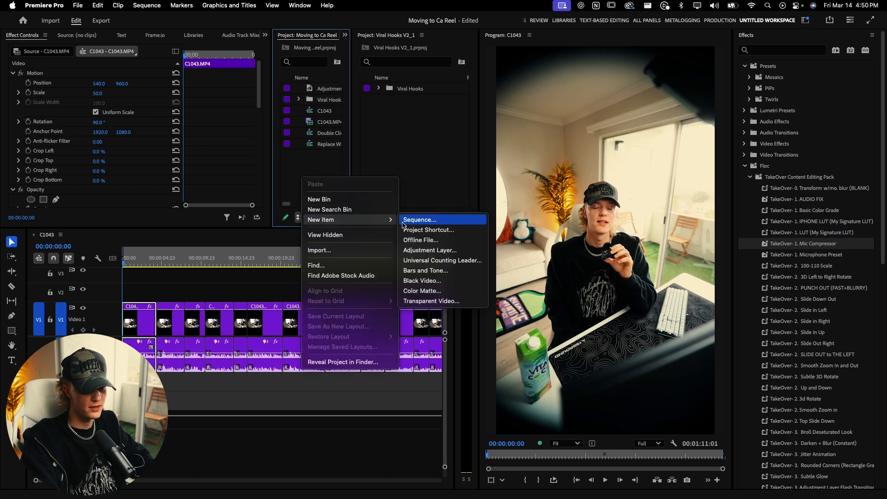
left_click(430, 250)
left_click(497, 310)
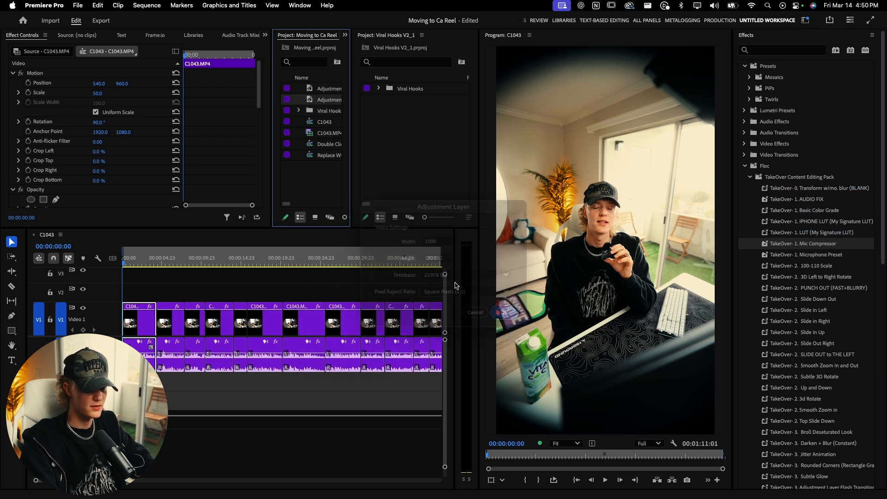
left_click_drag(310, 103, 156, 288)
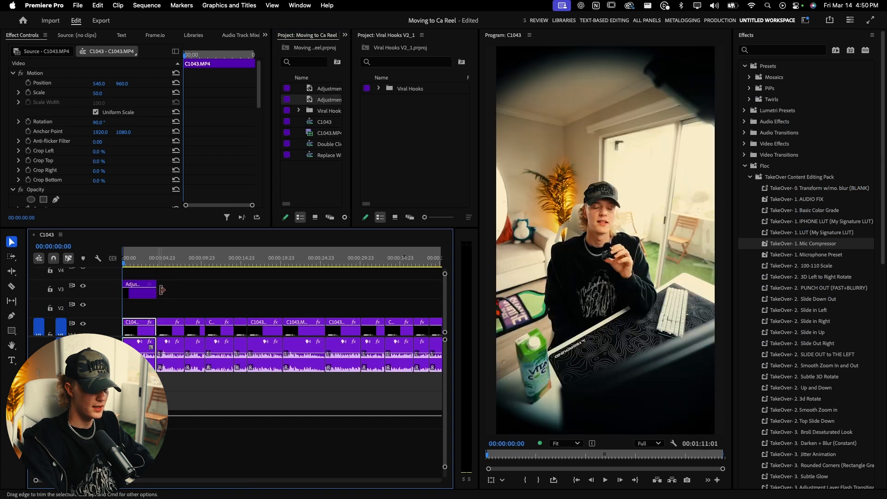
Apply the TakeOver- 2. PUNCH OUT (FAST+BLURRY) preset to the adjustment layer on track V3.
left_click(133, 284)
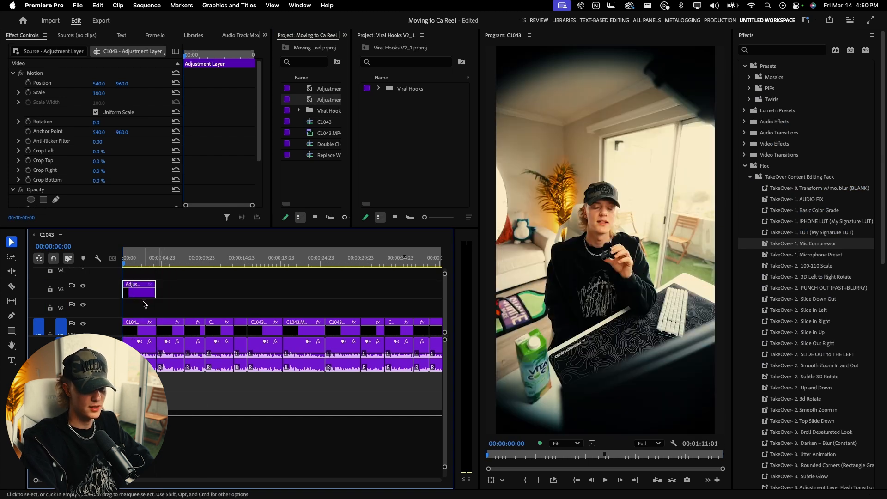
key("equal")
key("equal")
key("equal")
key("equal")
left_click_drag(880, 227, 880, 328)
scroll(872, 329, "down", 5)
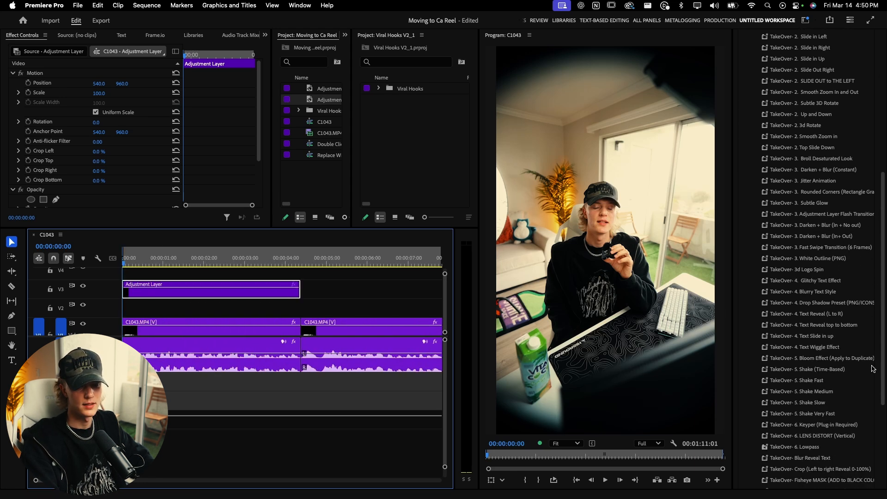
left_click_drag(883, 303, 872, 185)
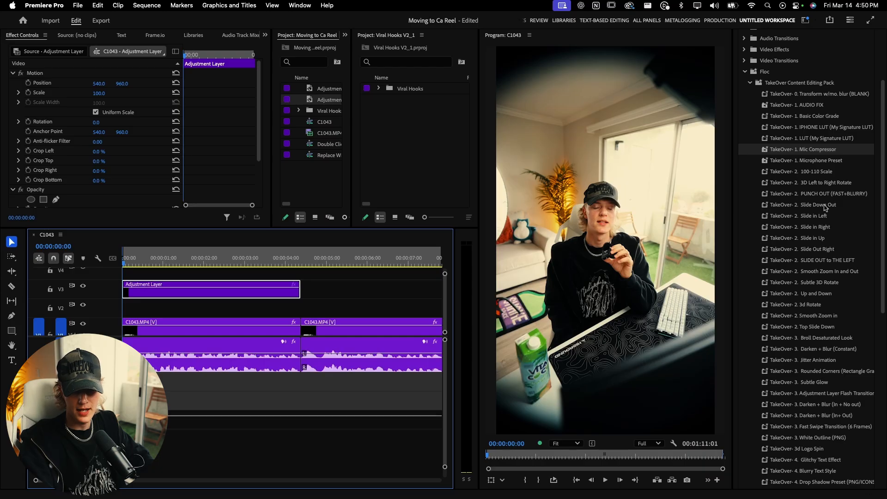
left_click(828, 194)
left_click_drag(275, 309, 174, 293)
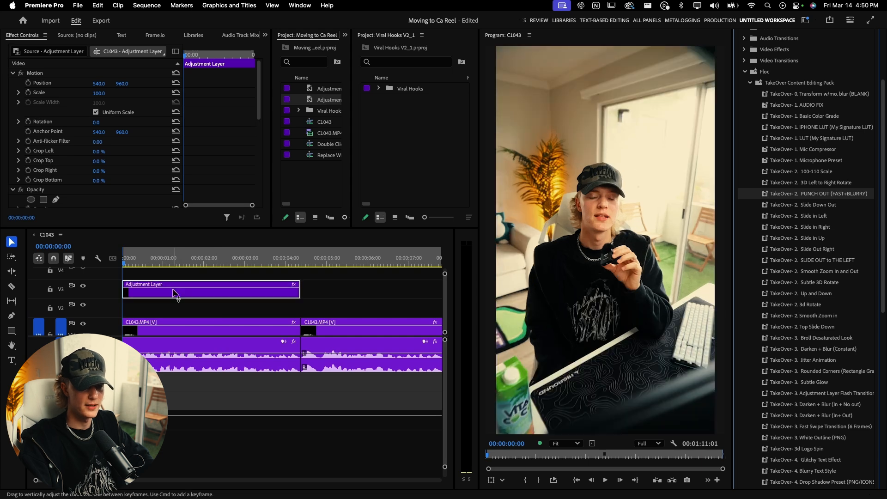
Play the punch-out, lengthen it by moving the second Transform Scale keyframe to about 20 frames, and play it again.
left_click(153, 291)
key("space")
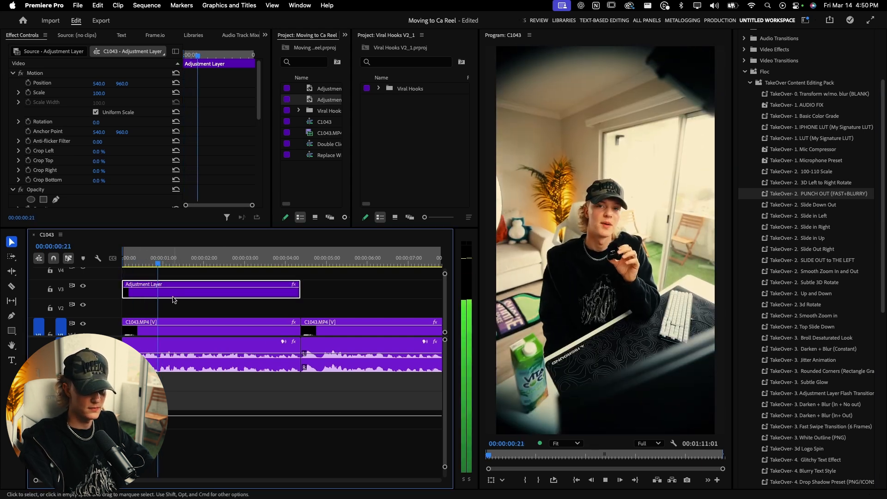
key("space")
scroll(197, 161, "down", 5)
left_click_drag(190, 121, 198, 120)
key("Home")
key("space")
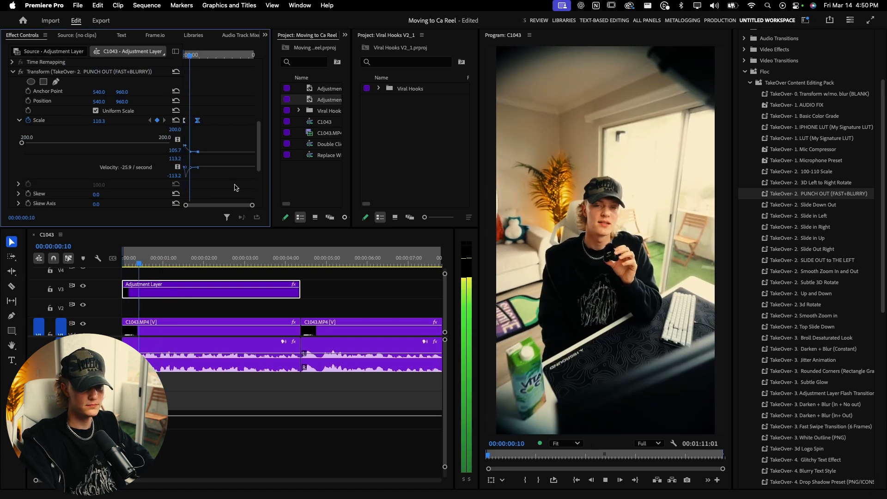
Replay the opening of the sequence several times to check the speed of the punch-out animation.
key("space")
key("Home")
key("space")
key("space")
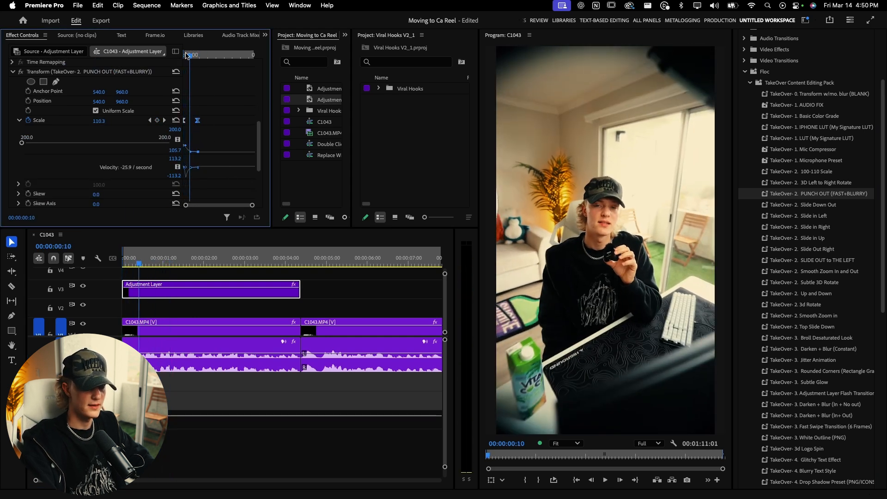
key("Home")
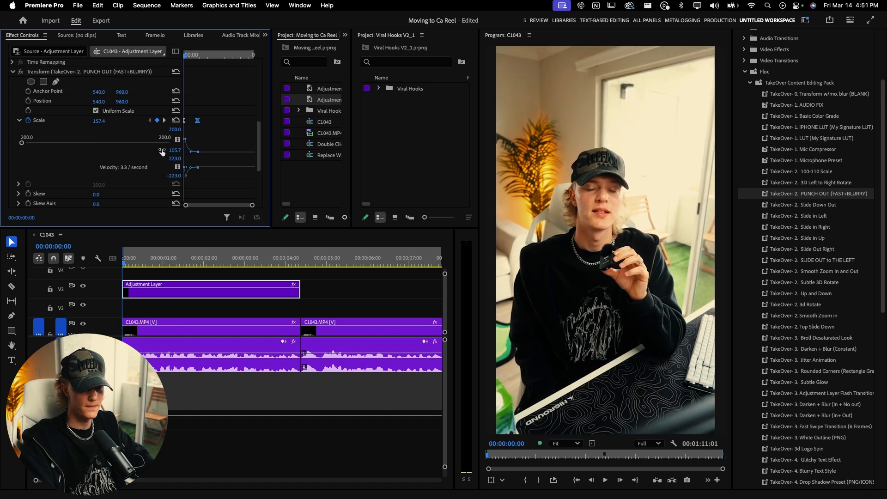
key("space")
key("space")
key("Home")
key("space")
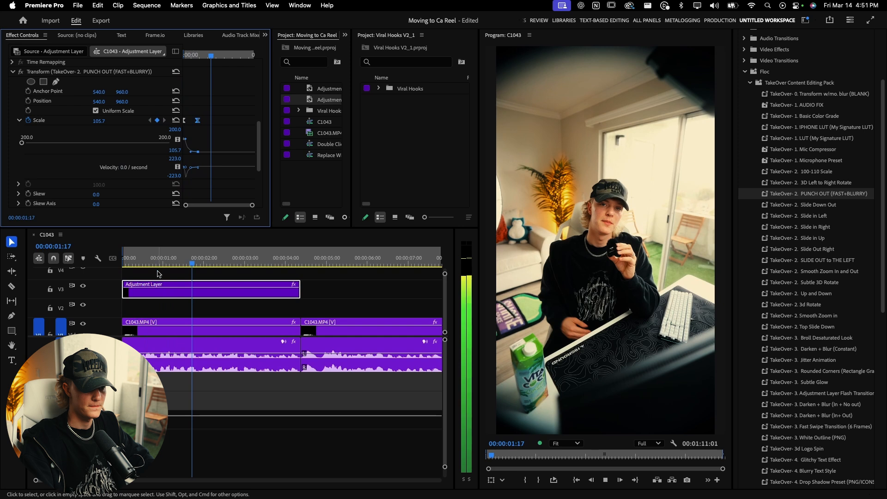
key("space")
Set the first video clip's Scale to 78 and play back the tighter framing.
left_click(199, 324)
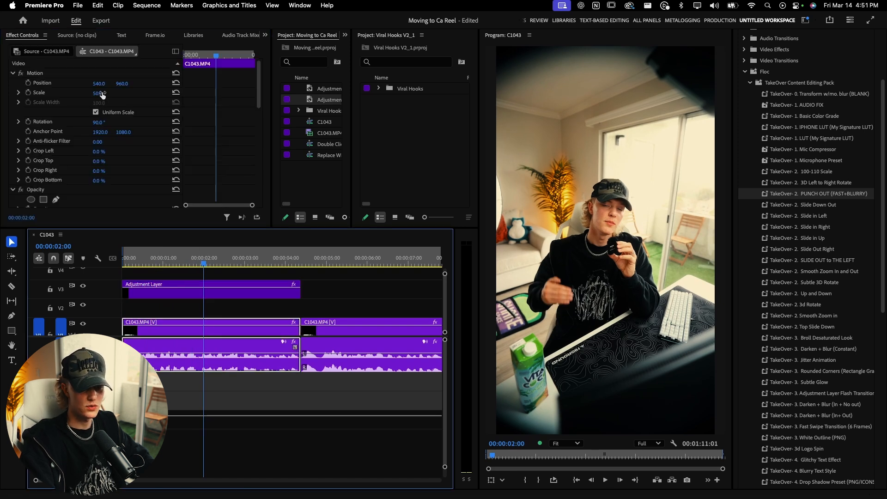
left_click_drag(101, 95, 105, 93)
left_click(156, 260)
key("space")
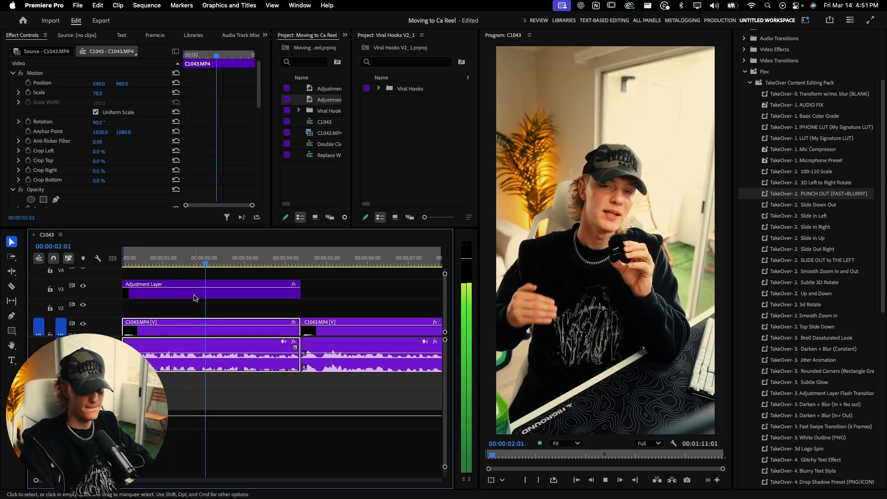
key("space")
Place another adjustment layer on track V4 over the first clip, matching its length, and play the opening.
scroll(228, 139, "down", 6)
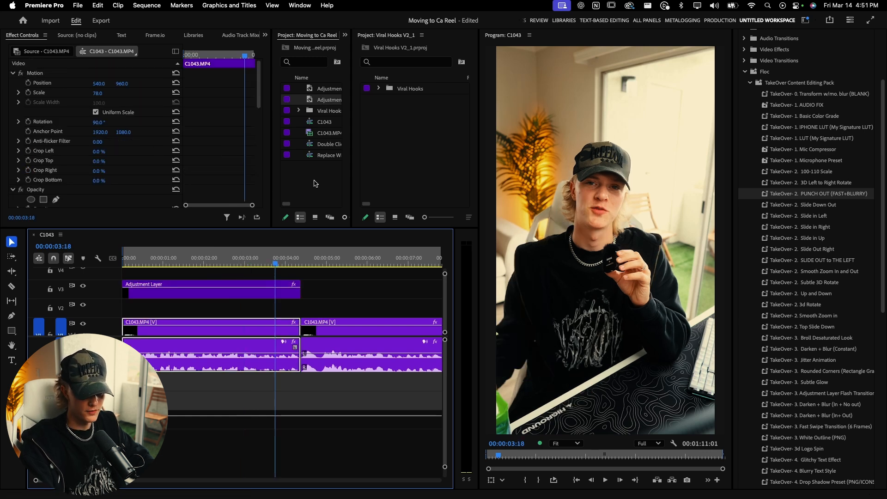
right_click(305, 180)
left_click(291, 183)
left_click_drag(289, 155, 123, 276)
left_click_drag(323, 274, 301, 276)
scroll(363, 301, "up", 1)
left_click(268, 284)
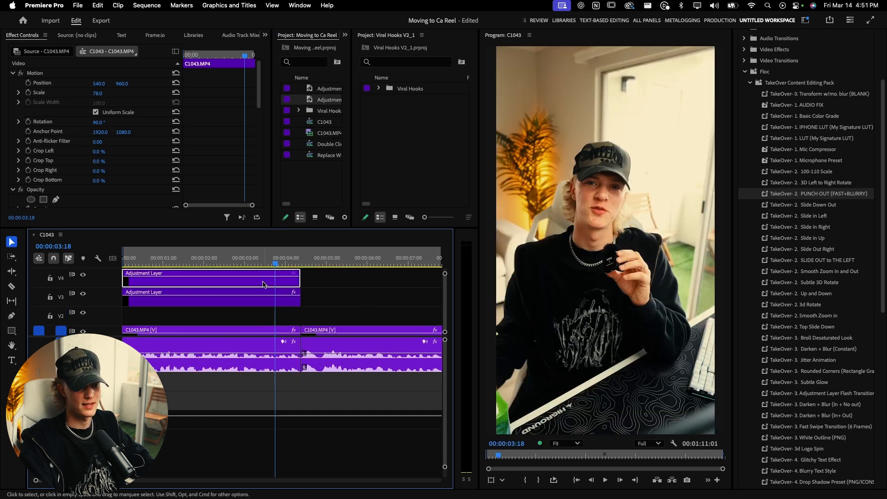
left_click(160, 263)
key("Up")
key("space")
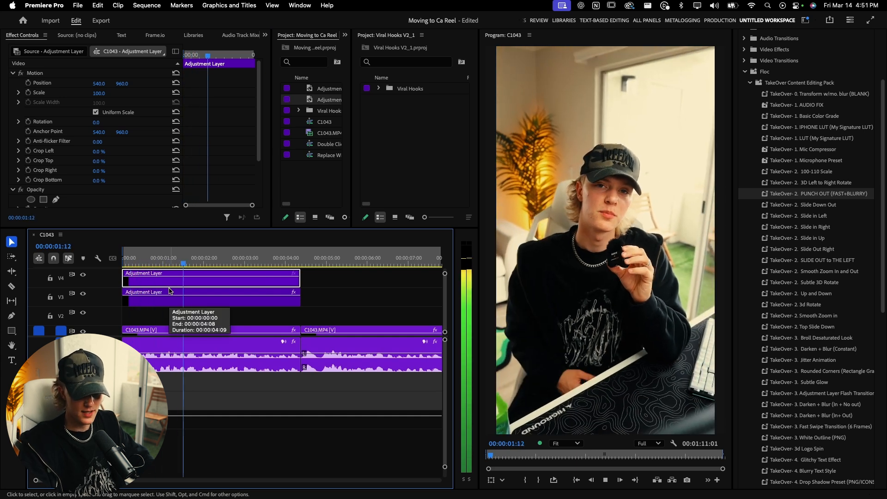
key("space")
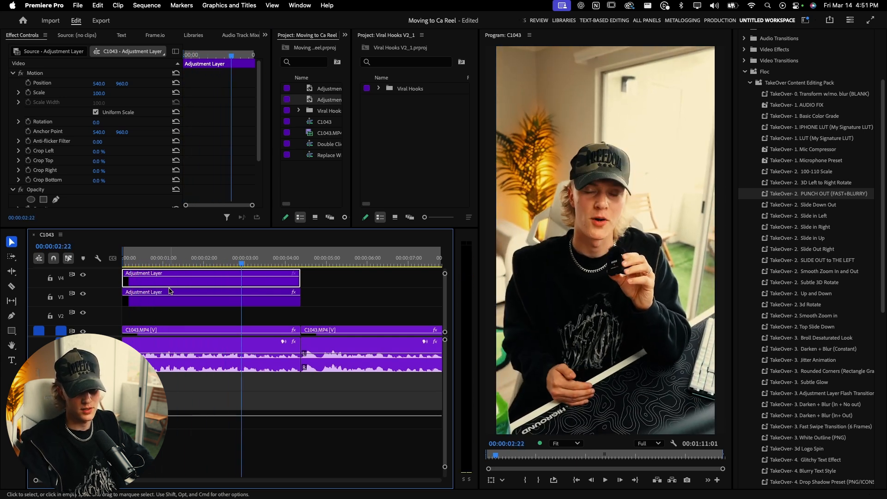
Apply the TakeOver- 0. Transform w/mo. blur (BLANK) preset to the adjustment layer on track V4 and browse the other presets.
left_click_drag(817, 96, 810, 99)
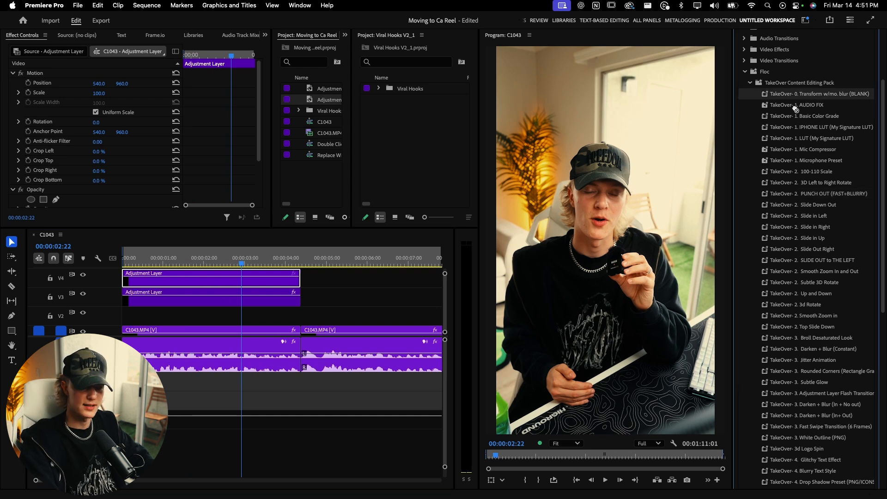
left_click_drag(302, 304, 295, 298)
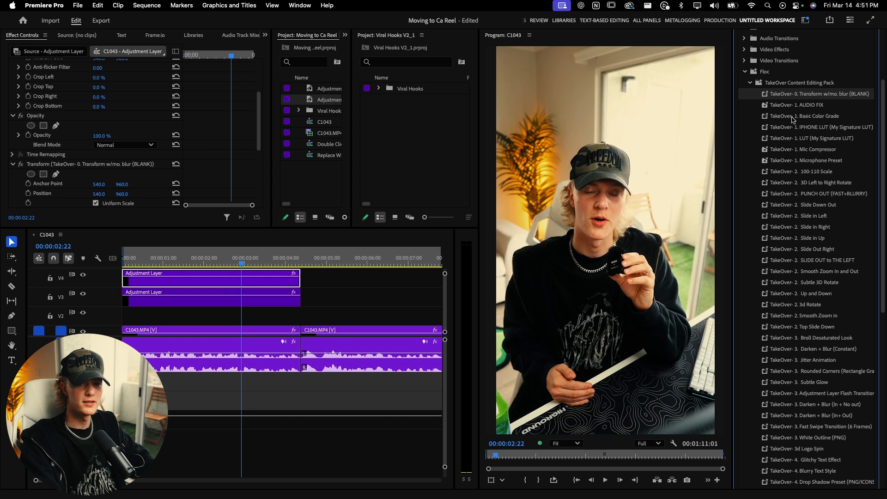
scroll(827, 120, "up", 1)
scroll(808, 83, "up", 4)
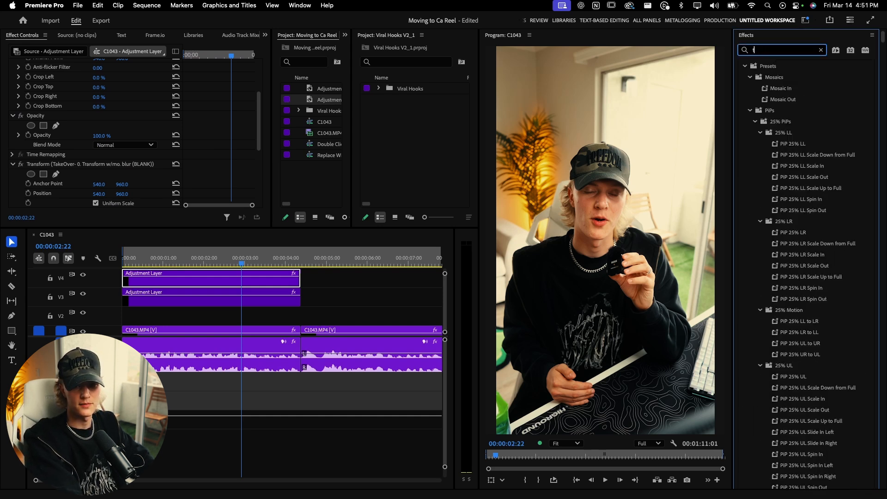
scroll(808, 139, "down", 6)
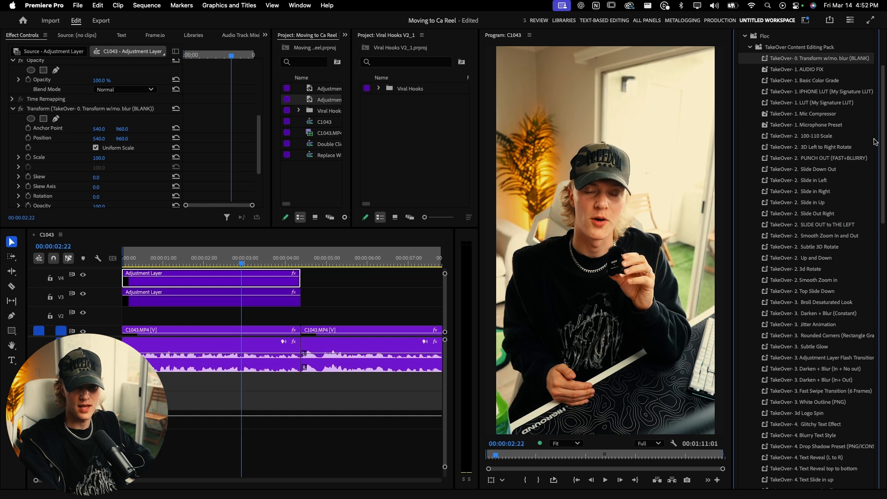
scroll(863, 134, "down", 2)
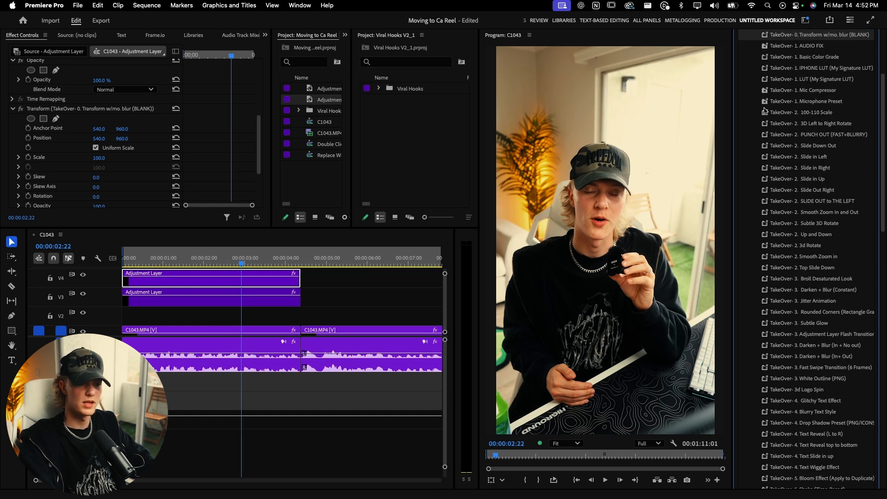
Keyframe the V4 adjustment layer's Transform Scale from 106 at its start to 100 at its end, and play it back.
scroll(180, 148, "down", 2)
left_click(28, 138)
left_click_drag(229, 139, 106, 139)
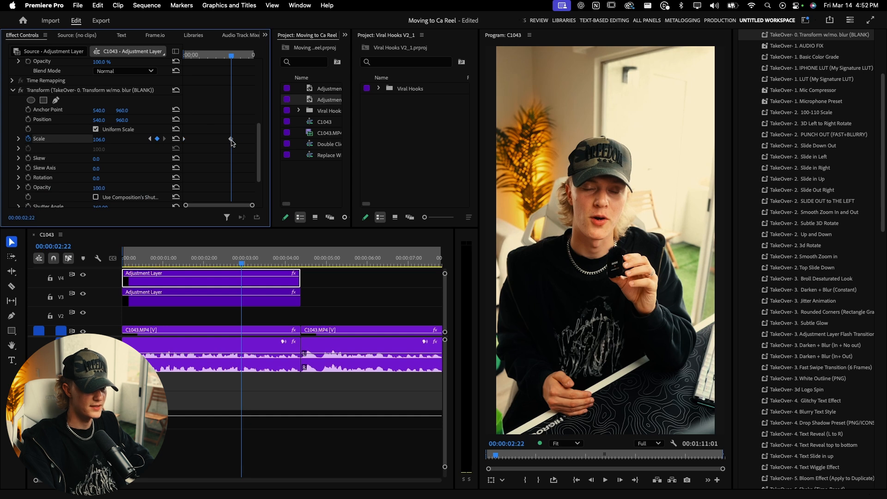
left_click_drag(218, 139, 268, 140)
left_click_drag(197, 58, 185, 58)
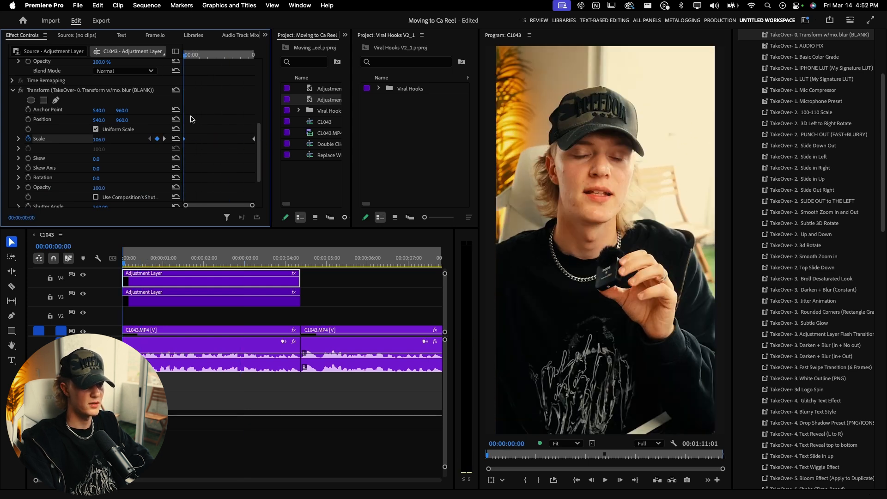
key("space")
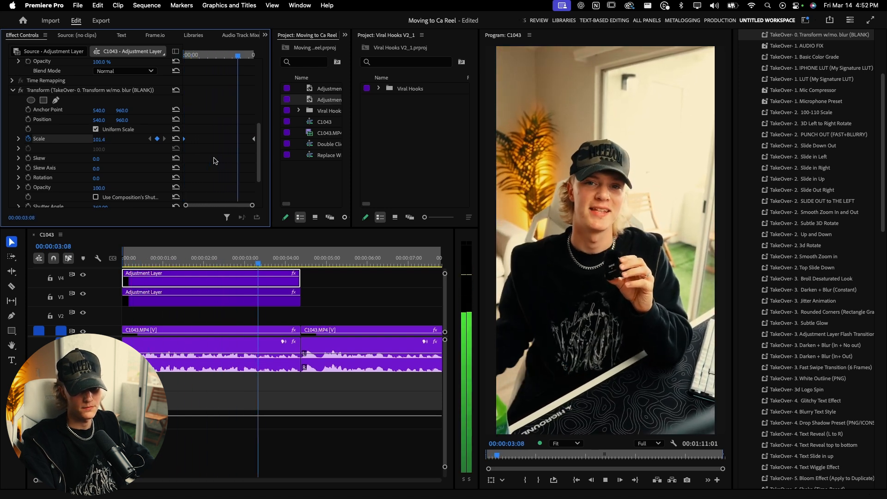
key("space")
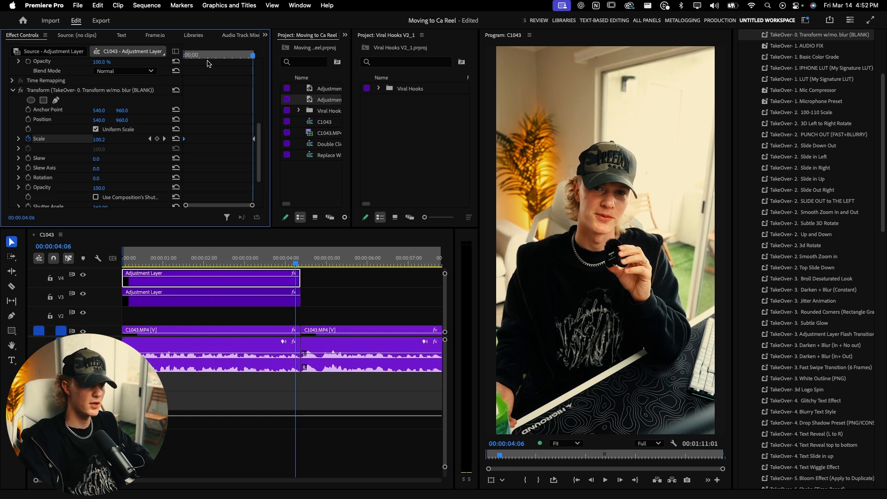
key("Home")
left_click(184, 285)
key("space")
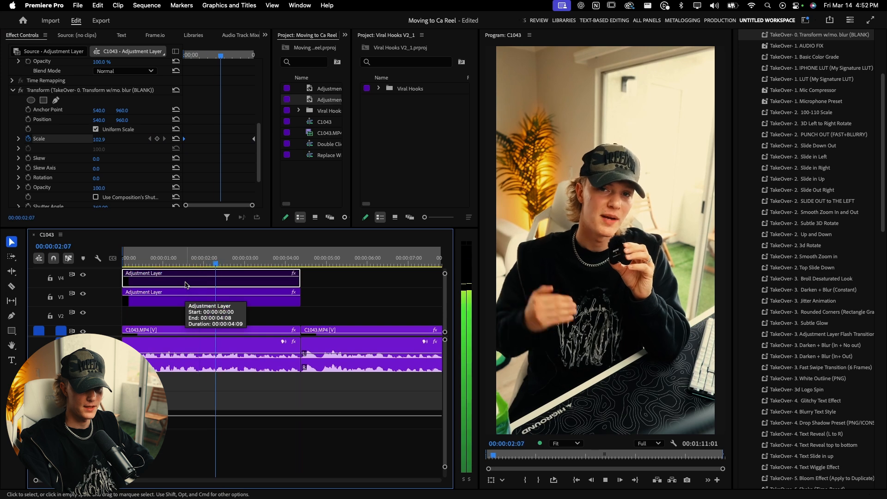
Play back the opening to review the zoom-out from the V4 adjustment layer over the first clip.
key("space")
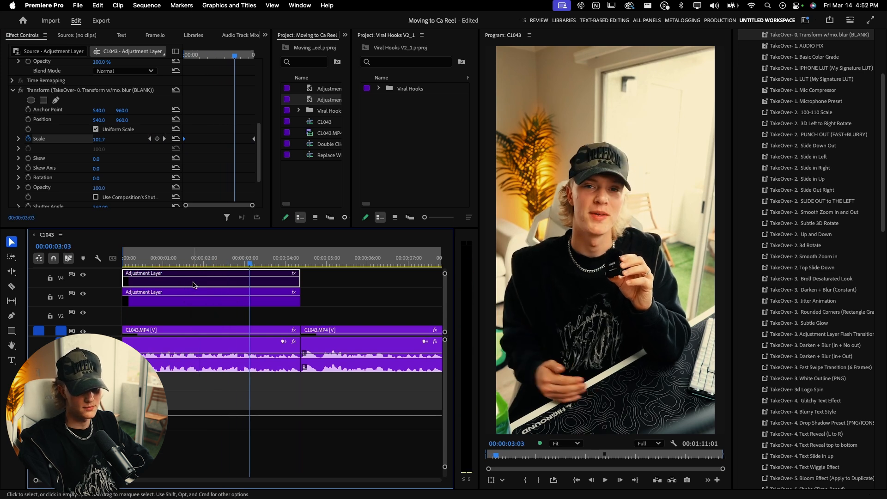
key("shift+super+e")
left_click_drag(163, 262, 143, 262)
key("space")
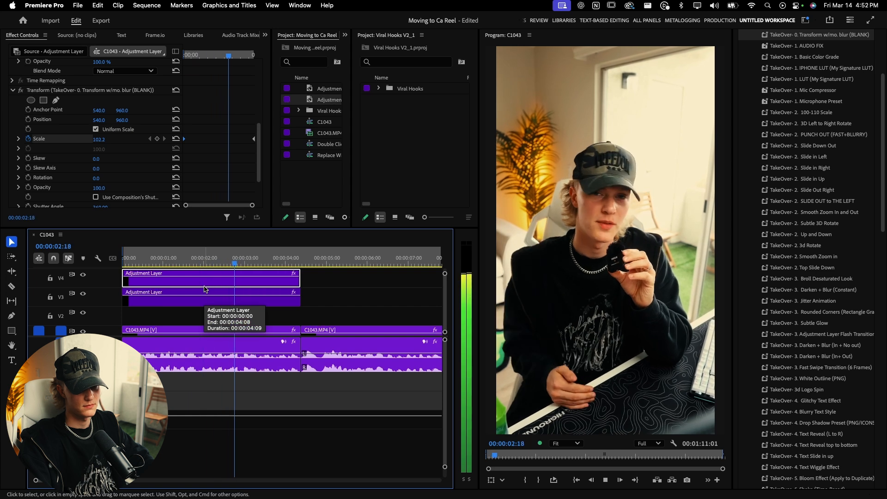
key("space")
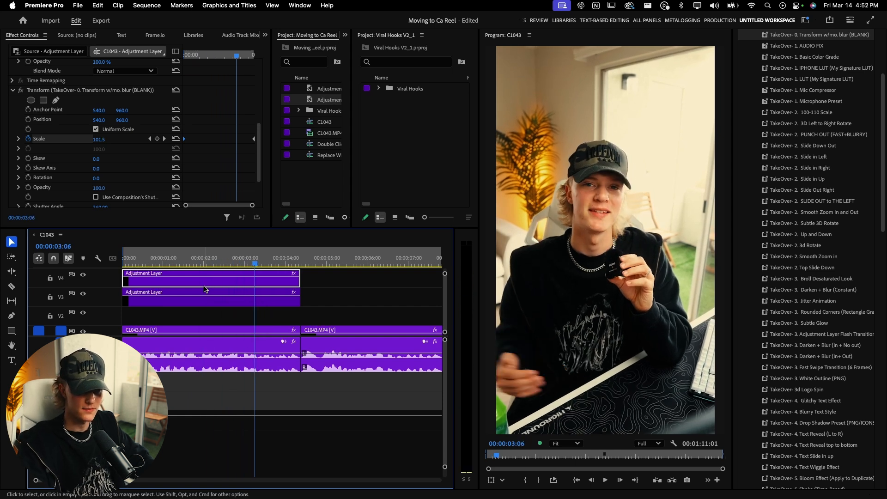
Place a Transform adjustment layer with Scale keyframes on track V4 across the second and third video clips, and play into it.
key("minus")
key("minus")
key("c")
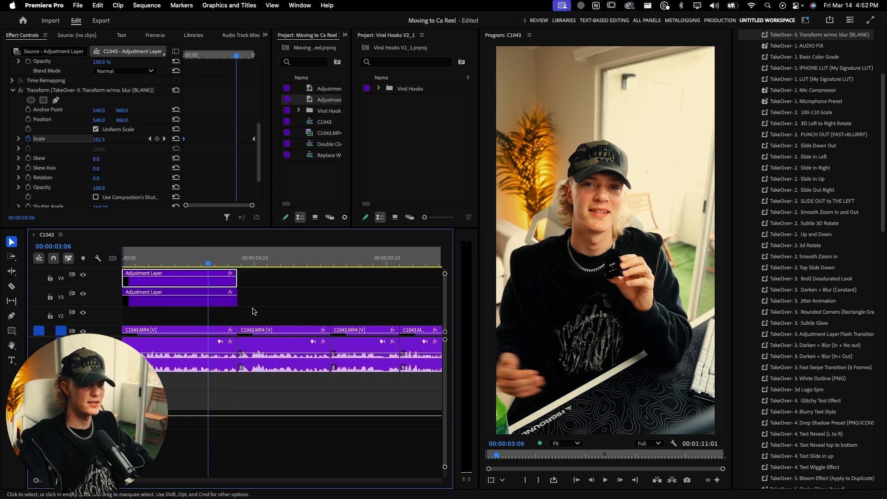
key("v")
left_click(264, 310)
left_click_drag(352, 149, 383, 143)
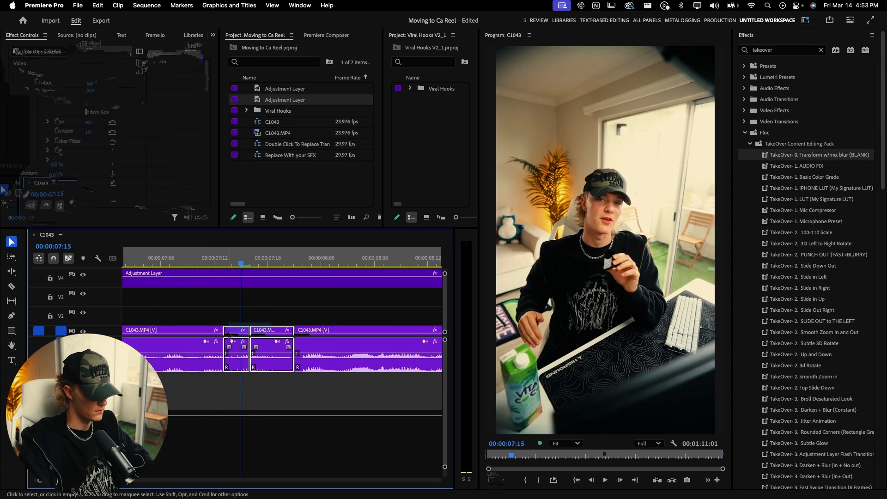
left_click(146, 266)
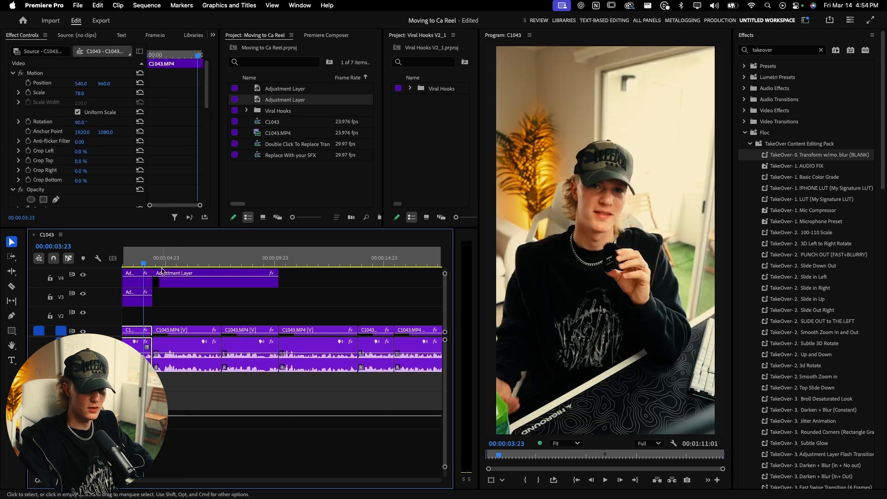
key("space")
key("space")
Give the second V4 adjustment layer a gentler zoom by keyframing Scale at 105.4 as its end keyframe, and play it back.
left_click(187, 278)
scroll(187, 161, "down", 5)
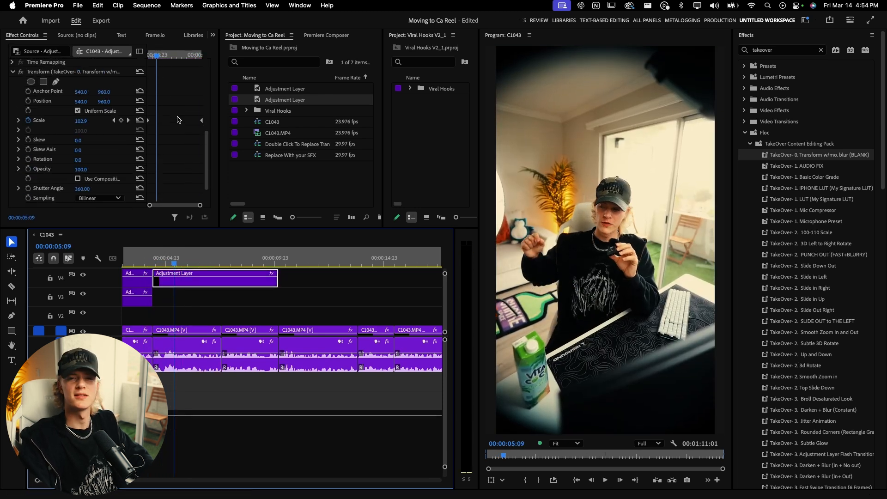
left_click_drag(157, 56, 164, 56)
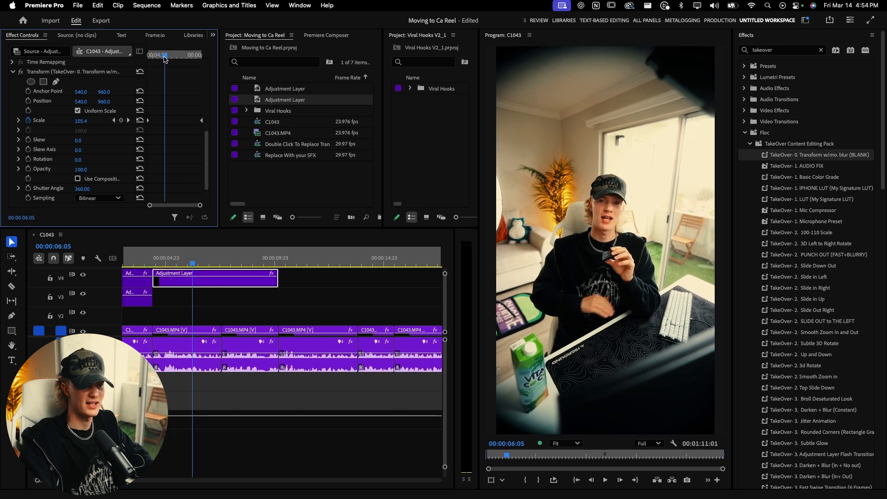
left_click(121, 120)
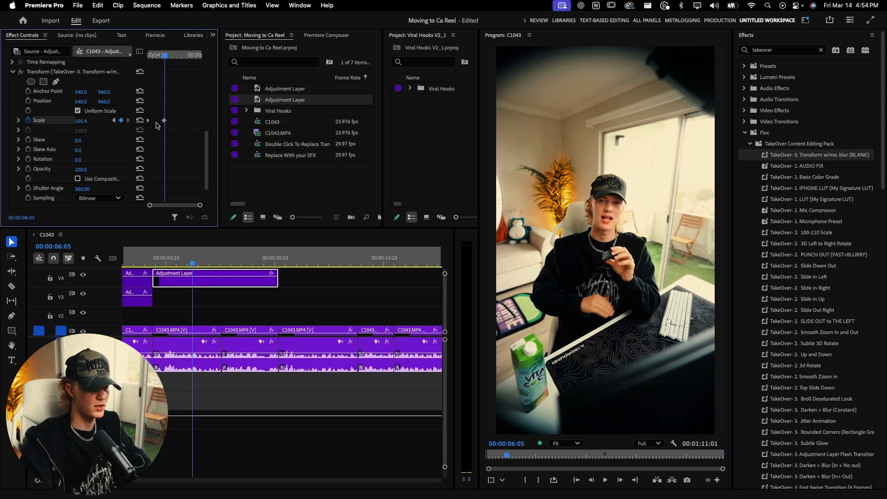
key("Up")
key("space")
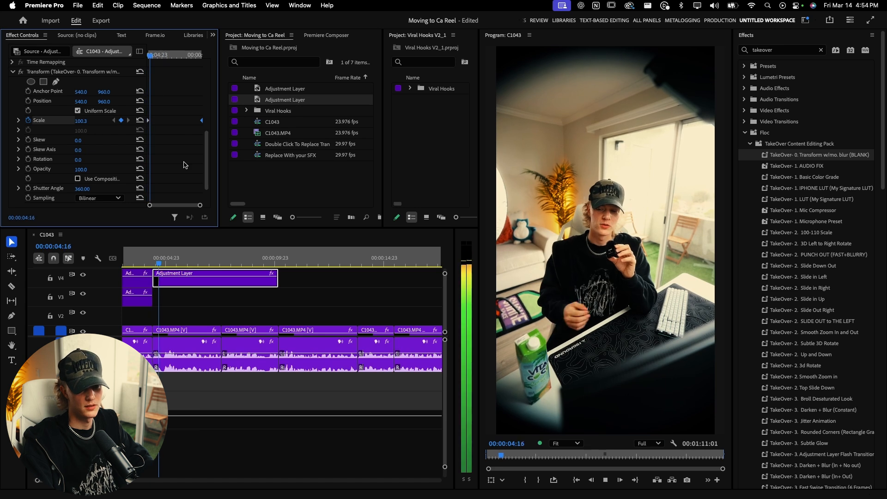
key("space")
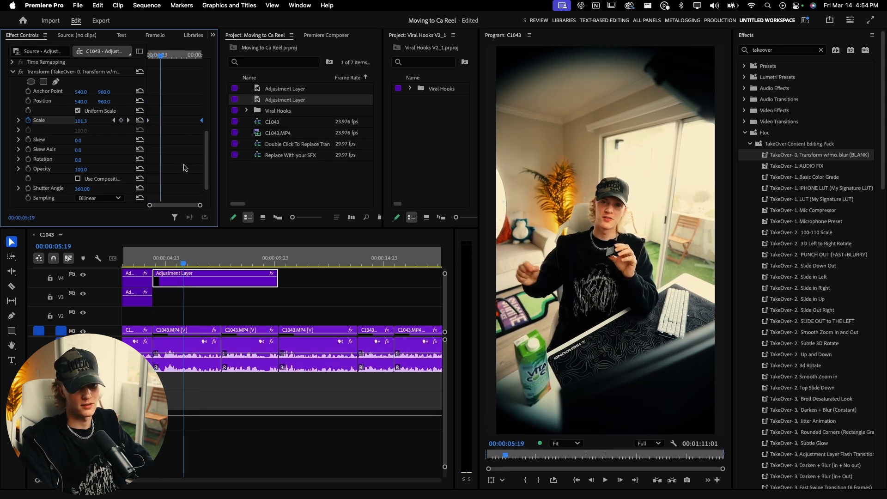
key("space")
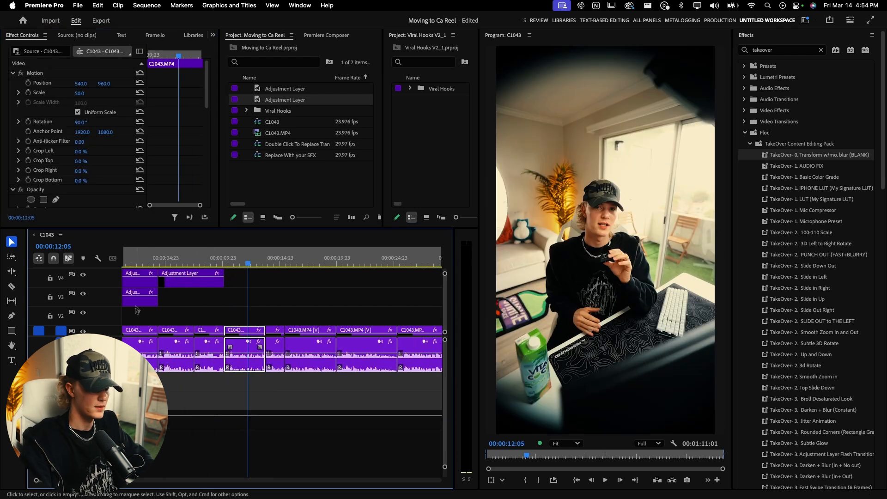
Reframe the fourth video clip with a Scale of 68 and a Position of 540, 859.
left_click(135, 329)
left_click(245, 333)
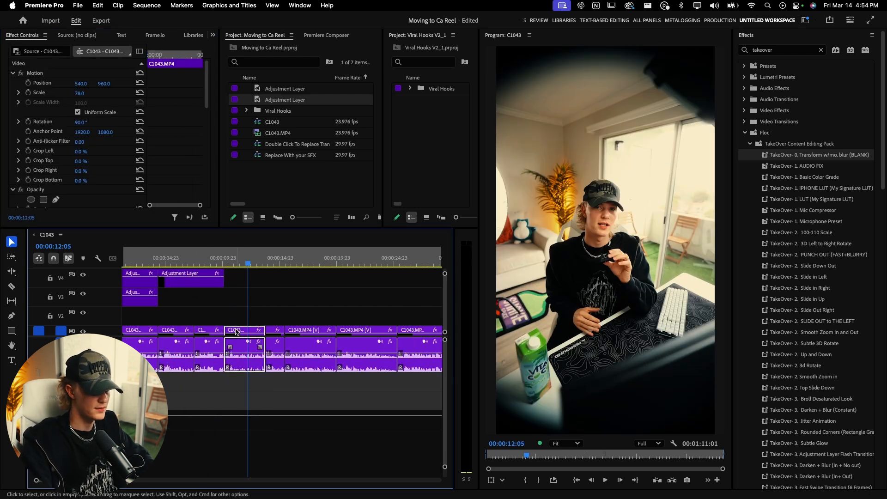
left_click_drag(79, 93, 73, 93)
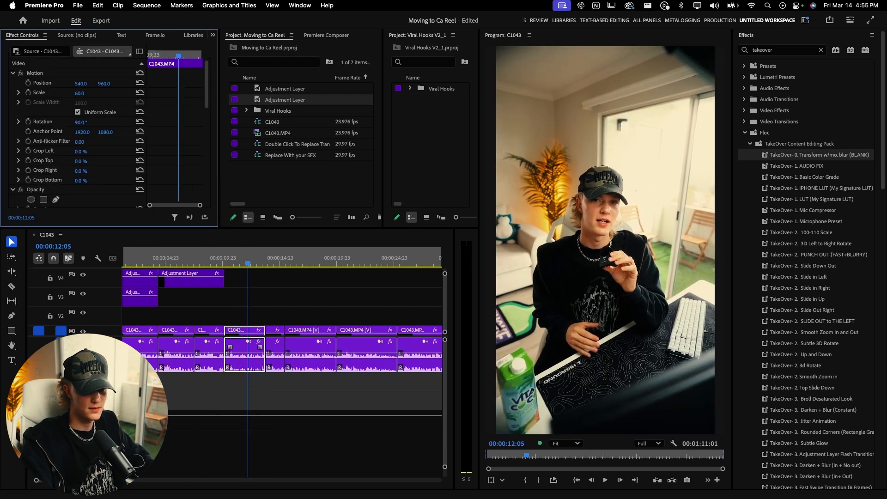
left_click(54, 73)
scroll(213, 262, "down", 5)
left_click_drag(314, 323, 152, 335)
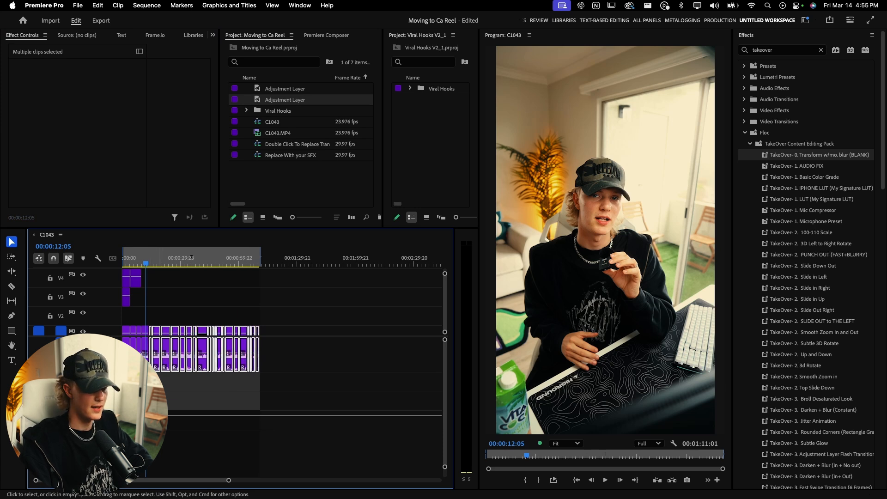
scroll(144, 349, "up", 5)
left_click(233, 332)
left_click_drag(103, 84, 87, 84)
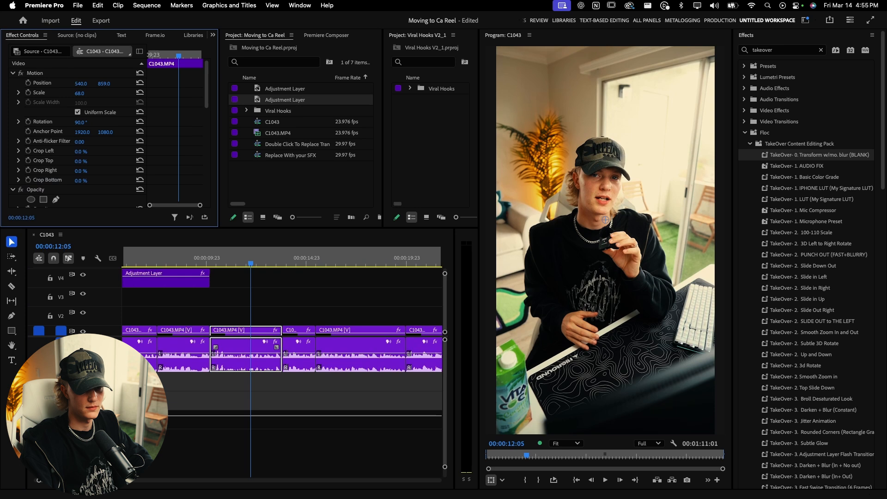
Distribute zoom adjustment layers on track V4 over further clips in the sequence, and review the whole timeline from the start.
scroll(194, 296, "down", 3)
left_click(194, 281)
left_click_drag(182, 282, 269, 283)
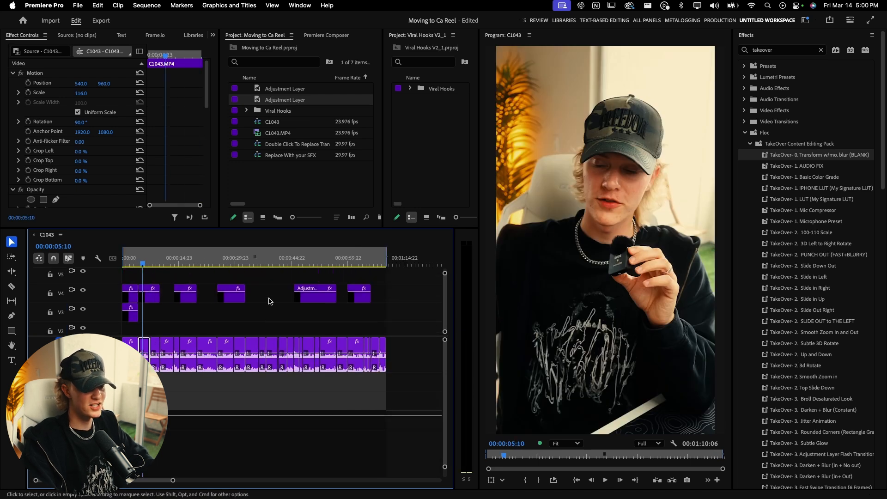
key("grave")
key("Home")
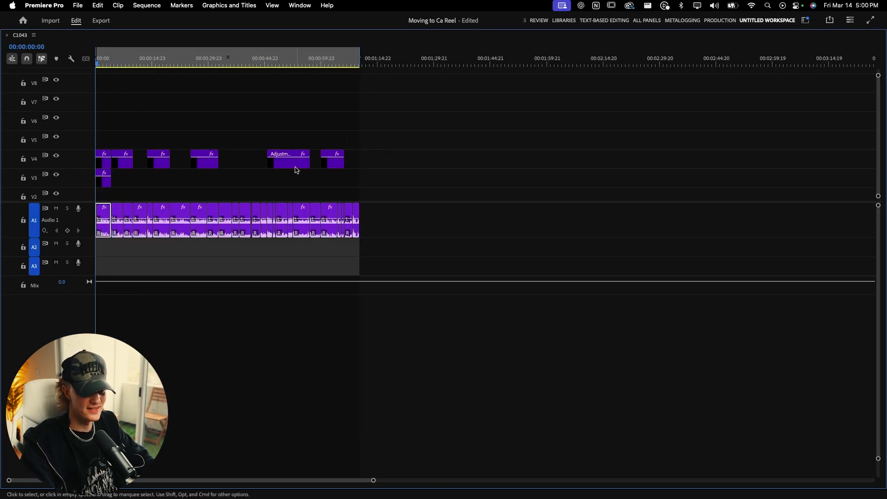
key("grave")
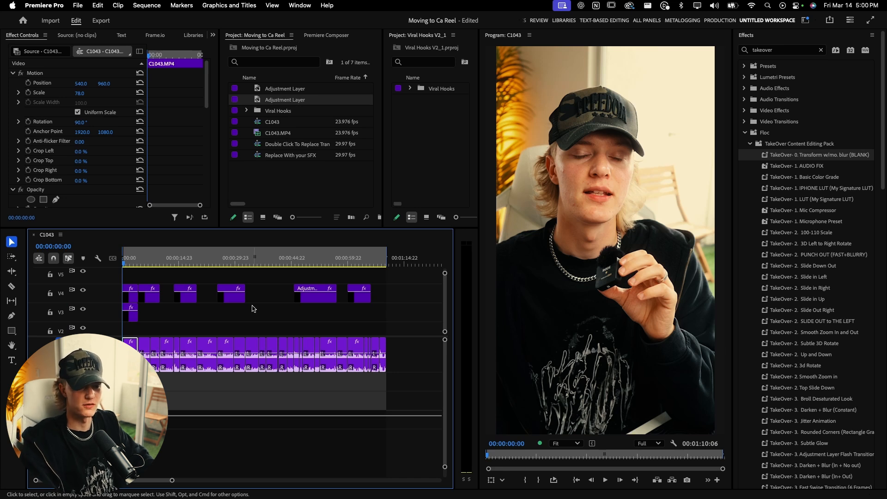
key("space")
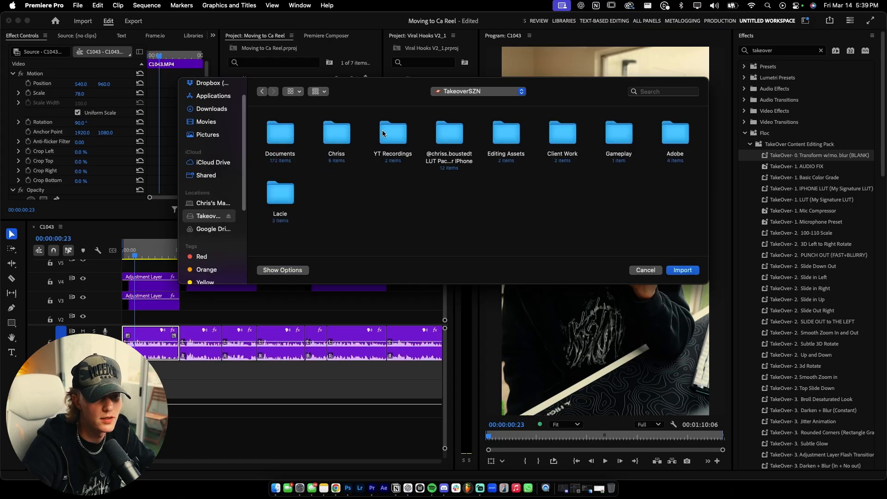
Import C0925, C0930, C0932, C0944, C0966 and C0973.MP4 from the third Vlog Footage folder, about the 2025 move.
double_click(336, 133)
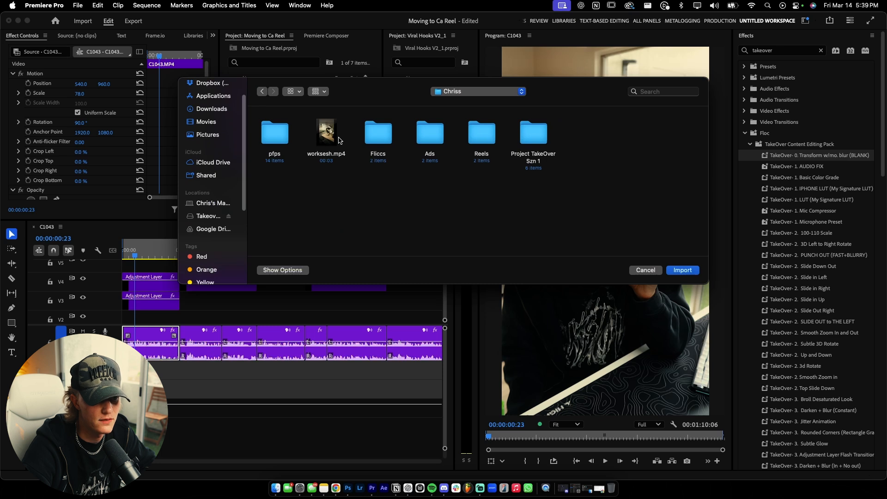
double_click(522, 143)
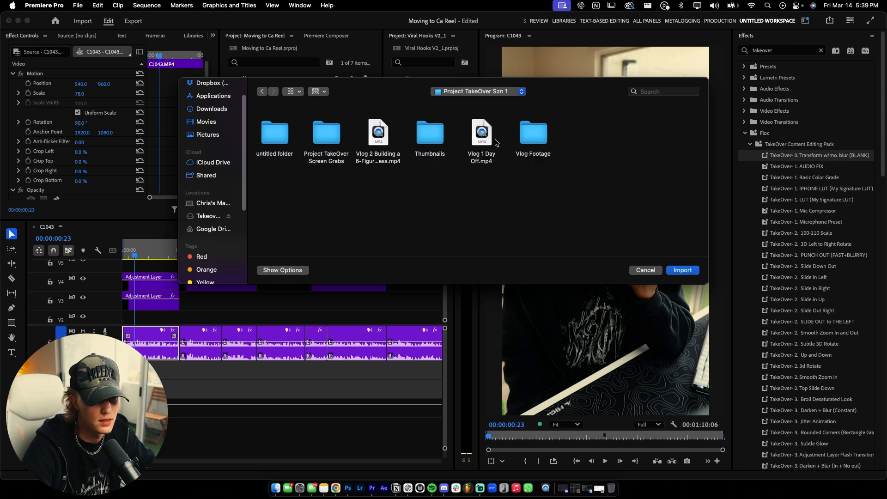
double_click(521, 136)
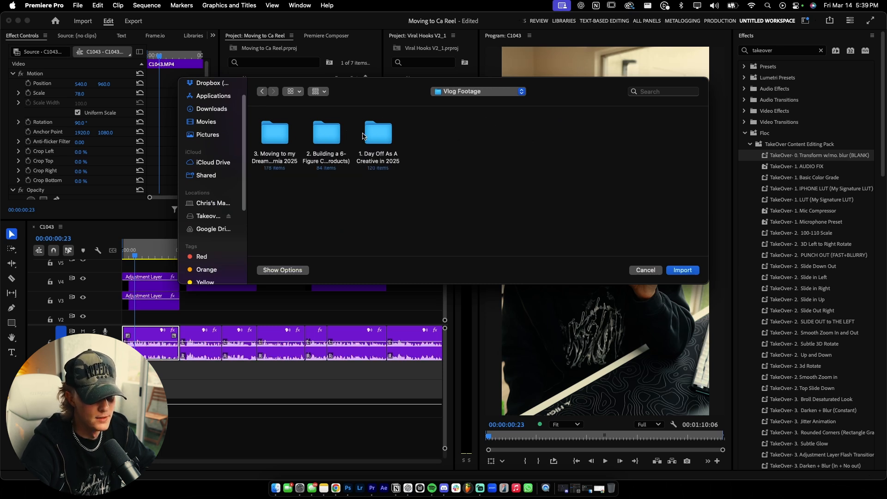
double_click(275, 134)
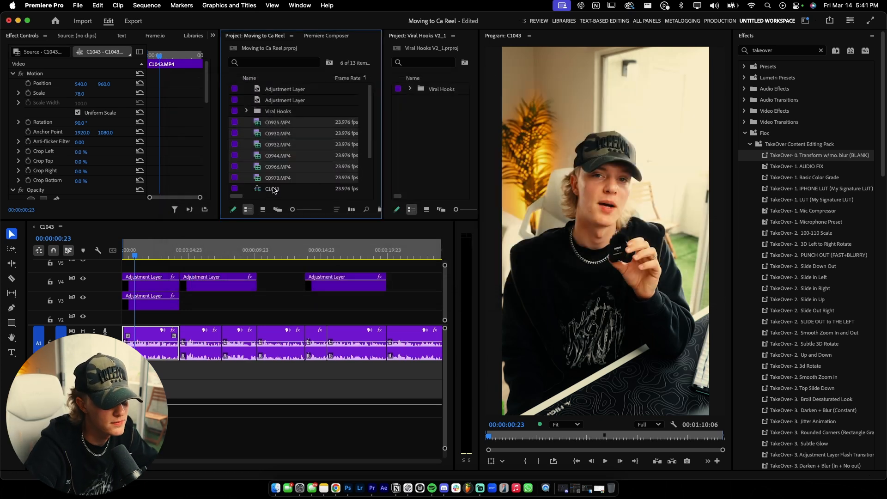
Mark a 2:16 section of C0973.MP4 and place its video on track V2 over the end of the first clip.
double_click(257, 124)
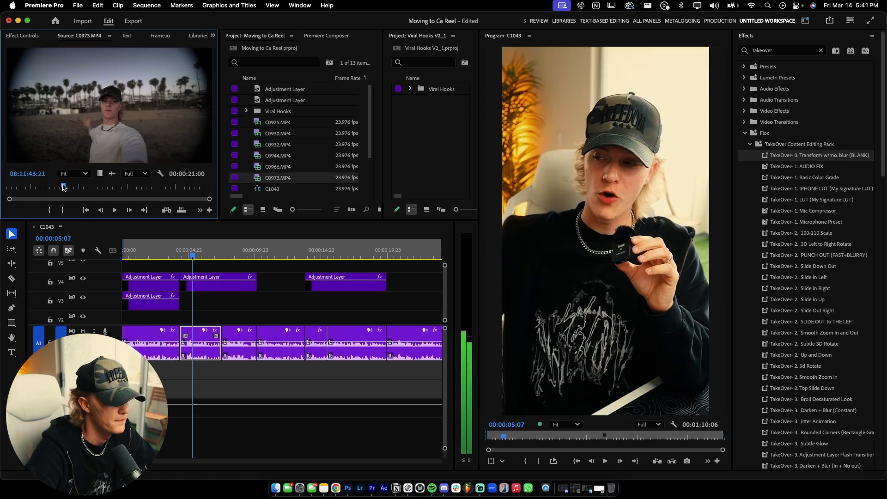
left_click_drag(61, 188, 152, 189)
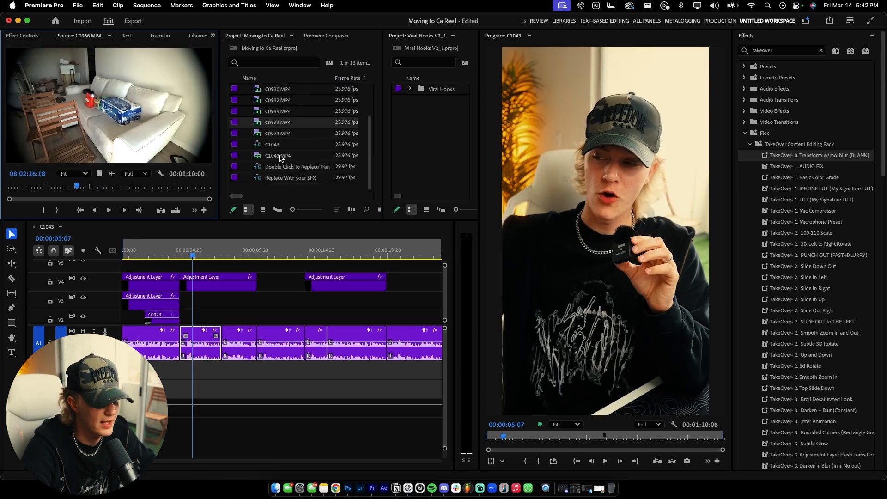
Reopen C0973.MP4 as the source, mark an earlier 1:11 section showing the beach selfie, and scrub further through the clip.
left_click(280, 134)
left_click(280, 134)
double_click(258, 138)
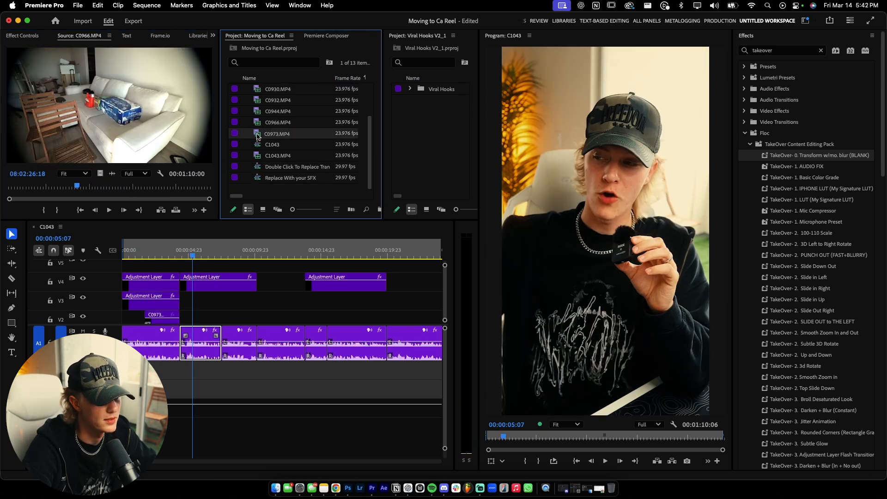
left_click_drag(91, 186, 70, 187)
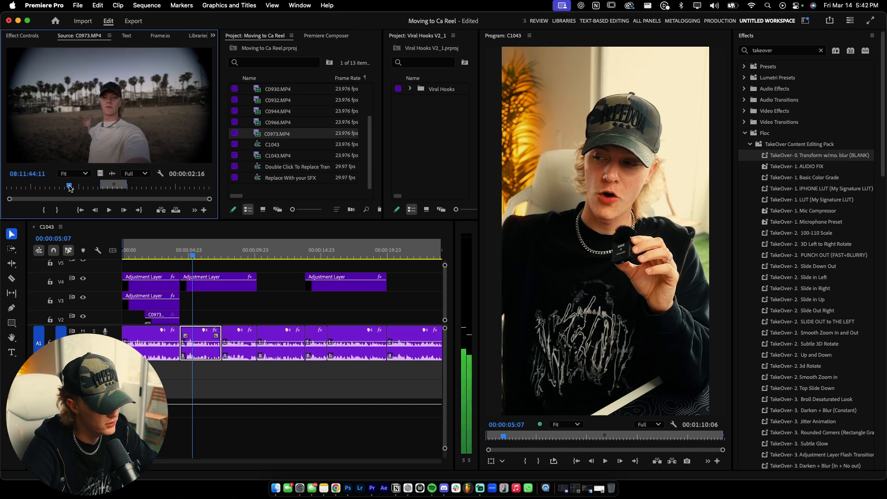
key("b")
key("i")
left_click_drag(69, 186, 83, 185)
key("o")
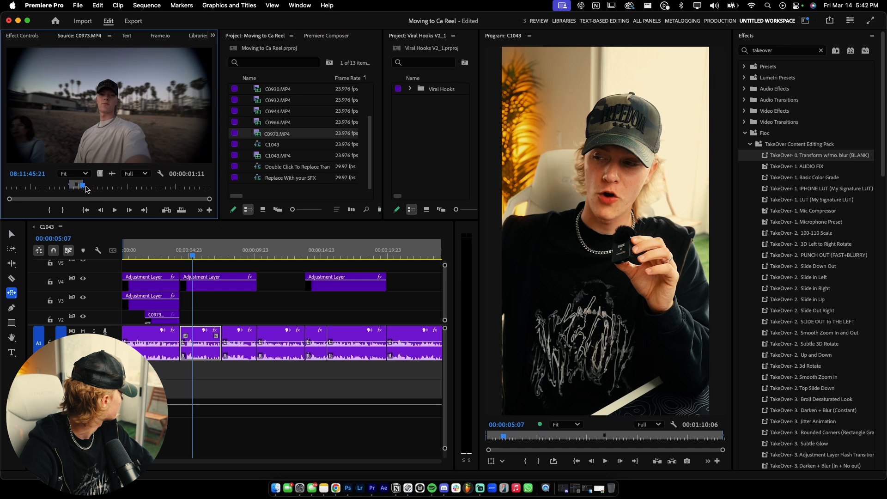
left_click_drag(84, 185, 113, 186)
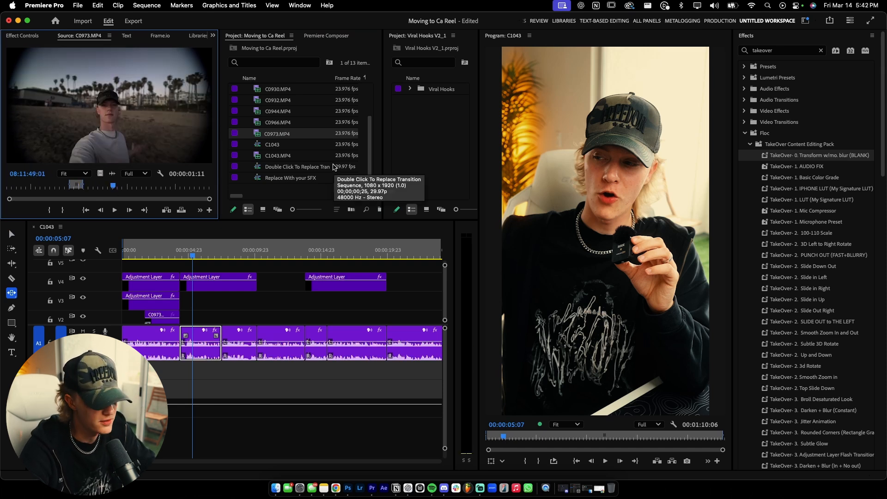
Import C0928.MP4, mark a 2:07 section of the moving truck, and place its video on track V2 over the second clip.
key("super+i")
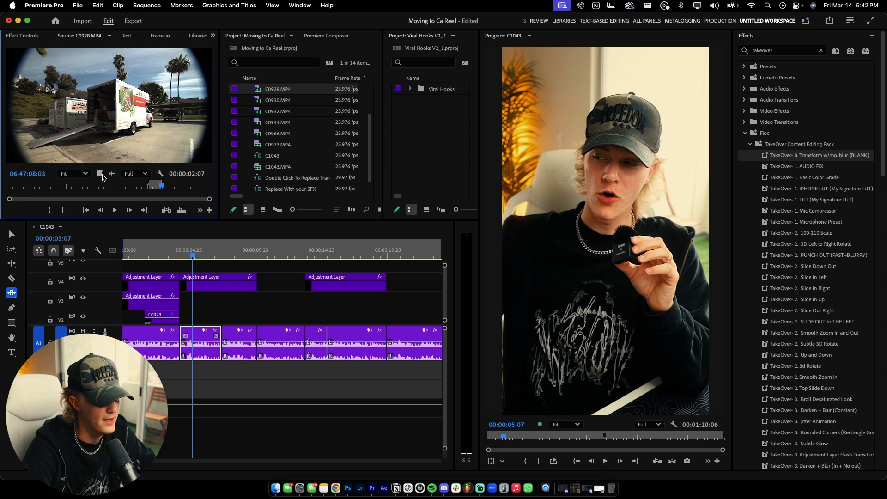
left_click_drag(100, 173, 193, 318)
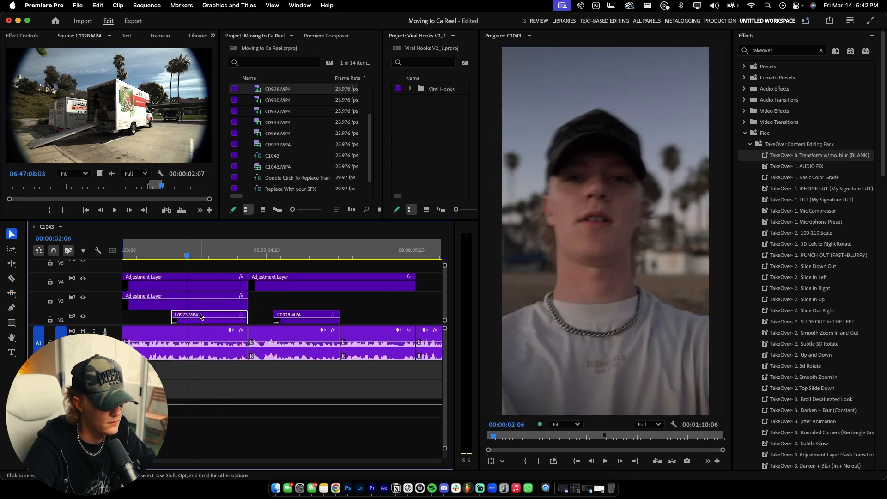
Move C0973.MP4 earlier on track V2, butt C0928.MP4 directly after it, and play the opening.
left_click_drag(201, 317, 189, 317)
left_click_drag(301, 317, 239, 317)
left_click_drag(179, 254, 161, 257)
key("shift+5")
key("space")
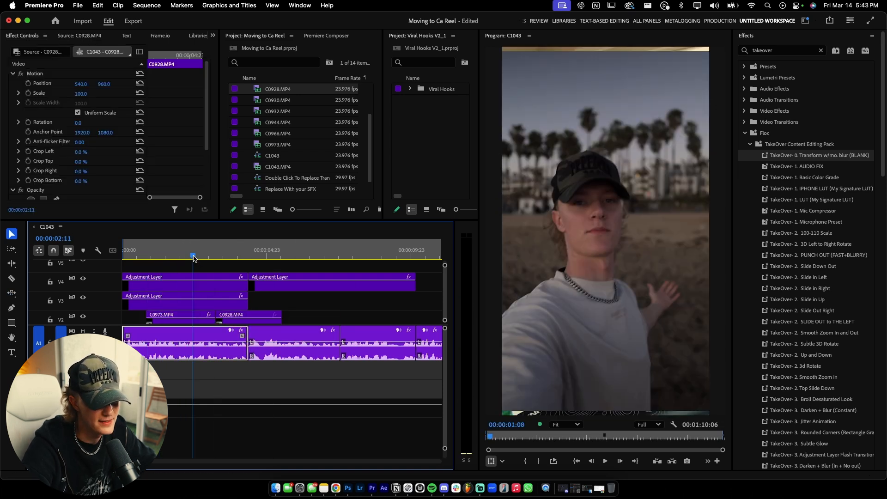
Set the Scale of C0928.MP4 on track V2 to 85 and return to the preceding beach clip to compare.
left_click(236, 315)
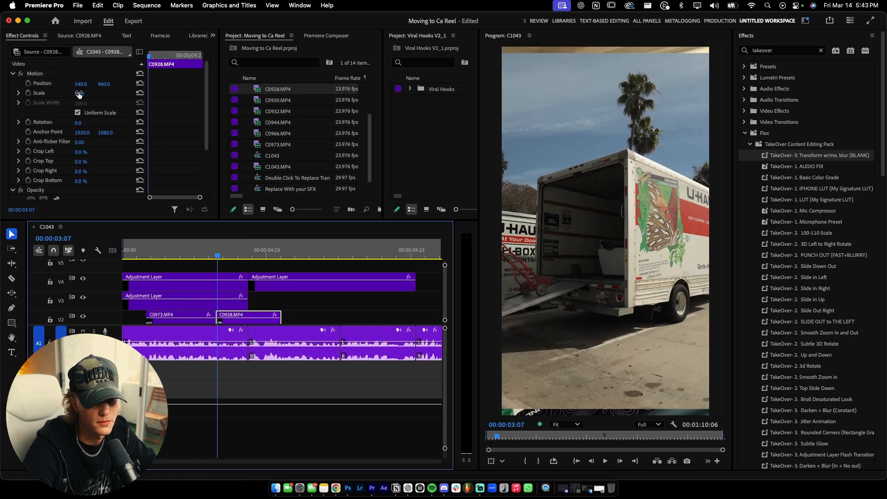
left_click_drag(79, 94, 81, 94)
left_click(202, 255)
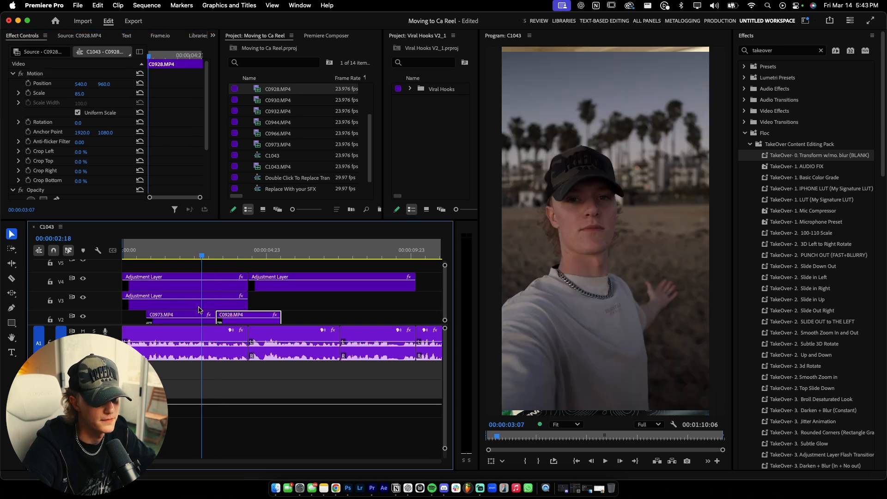
Reset the Scale of C0973.MP4 on track V2 to 100 and play the beach clip.
left_click(195, 316)
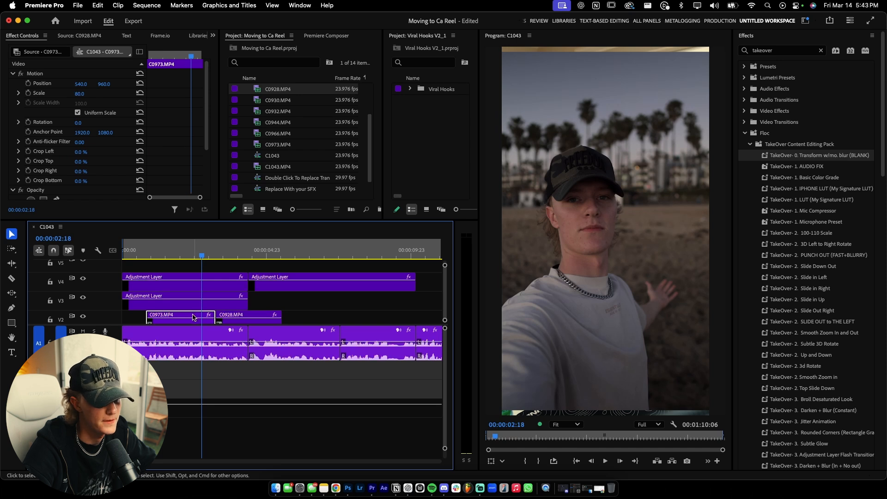
left_click(140, 93)
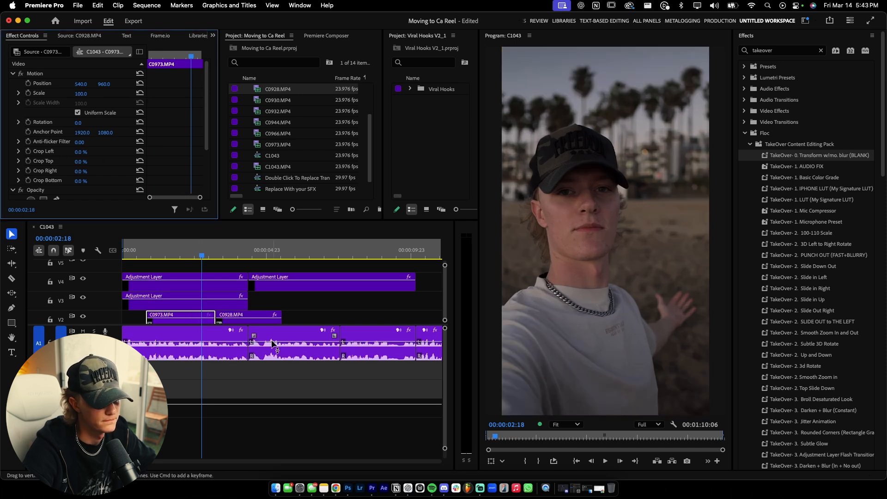
key("space")
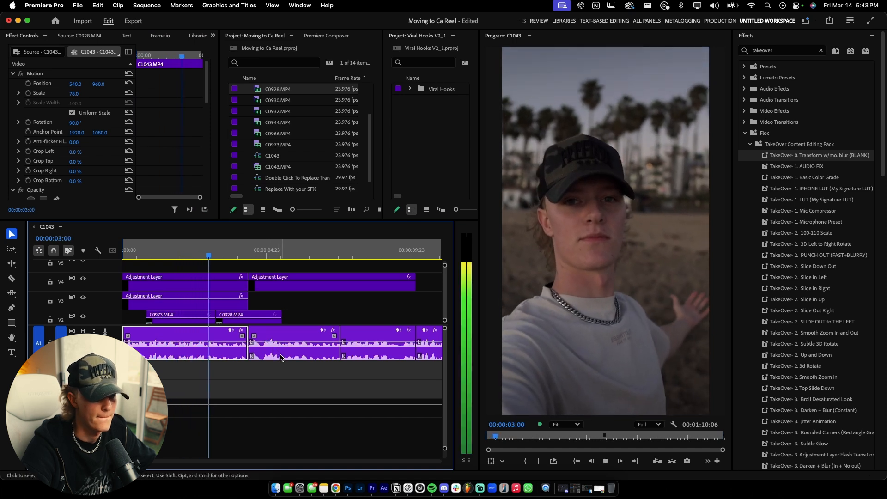
key("space")
Shorten C0973.MP4 on track V2, keep C0928.MP4 butted directly after it, and play from the start.
left_click_drag(147, 318, 157, 317)
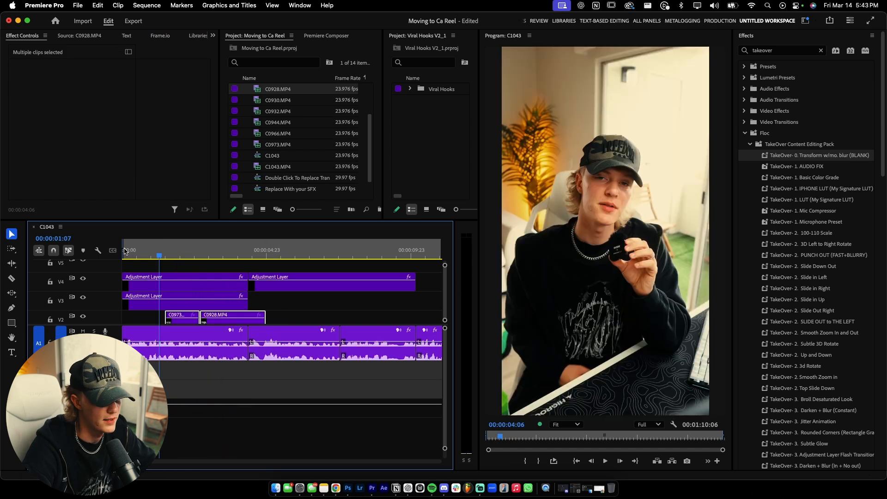
key("Home")
key("space")
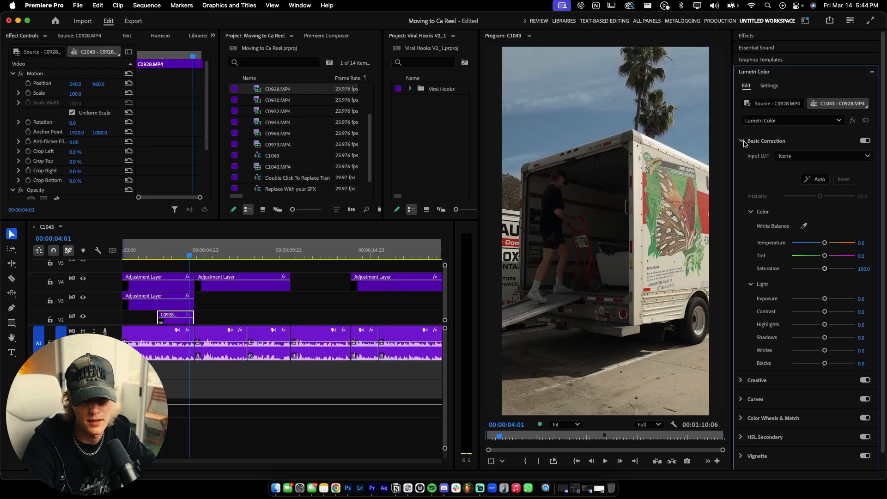
Grade C0928.MP4 in Lumetri Color with a creative look, then set Contrast to 37.2 and Shadows to 50.4.
left_click(741, 141)
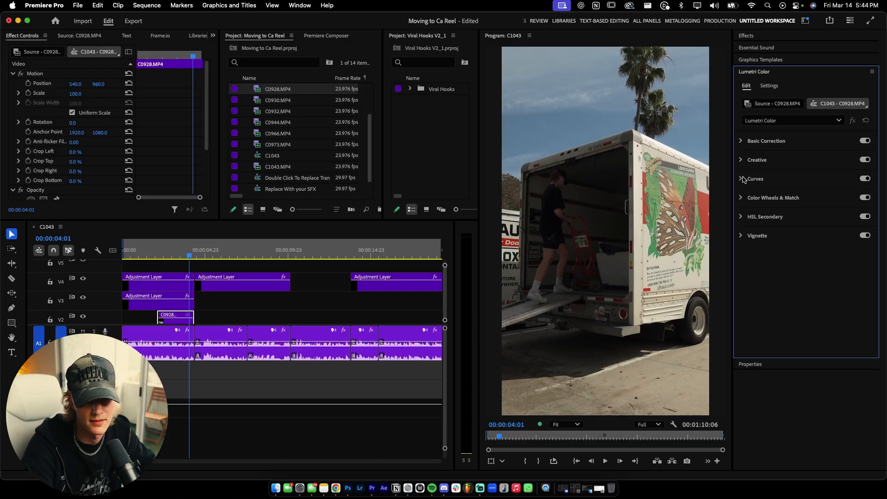
left_click(741, 159)
left_click(782, 174)
left_click(787, 258)
left_click(743, 142)
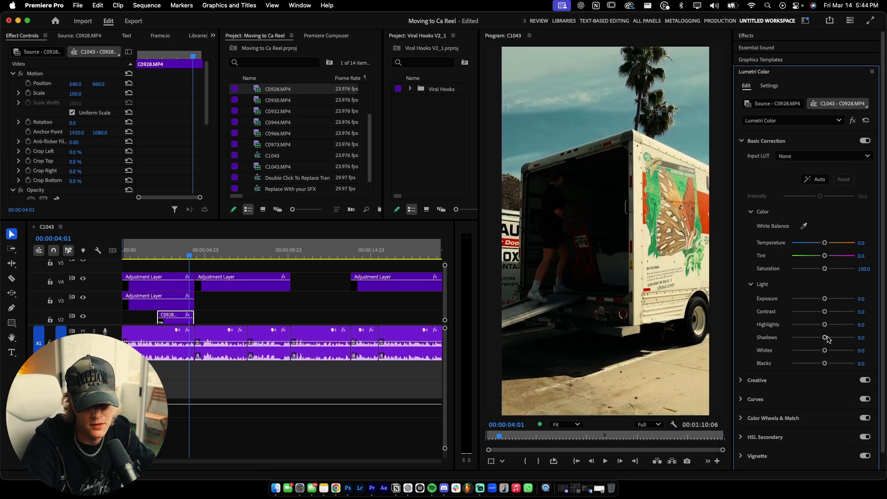
left_click_drag(826, 338, 834, 311)
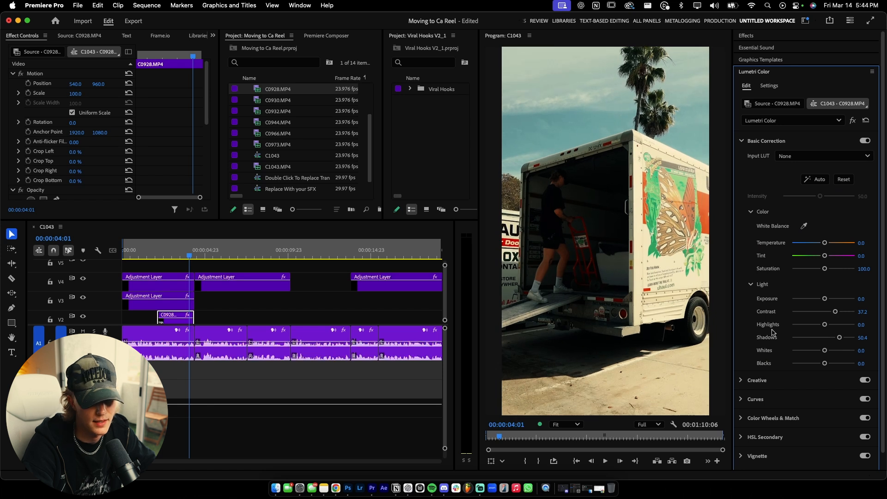
Play the opening from the start in an enlarged program view to check the graded truck clip.
left_click(125, 251)
key("space")
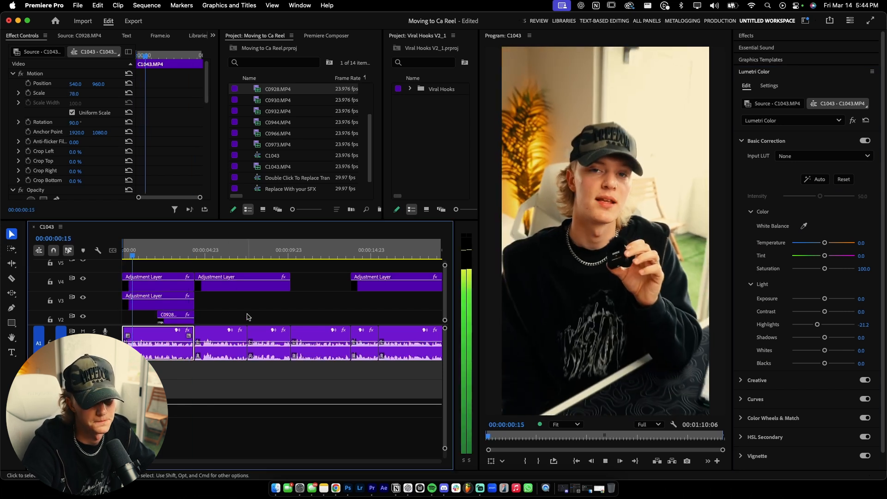
key("grave")
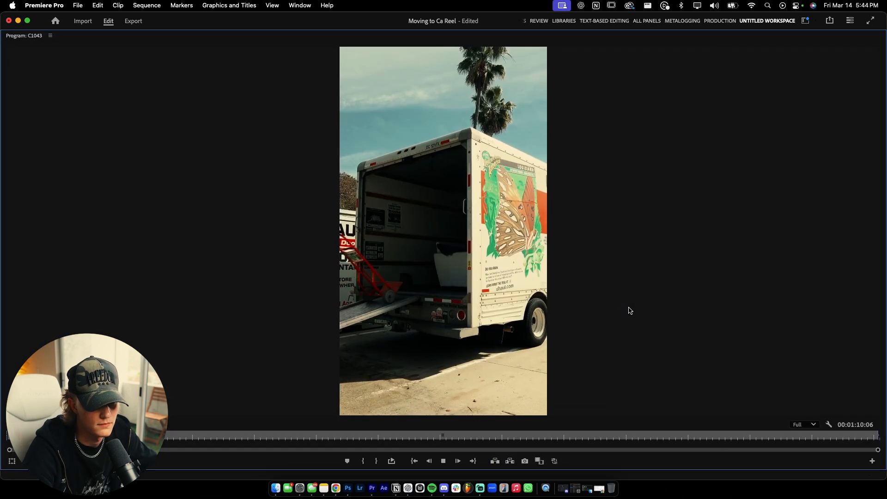
key("space")
key("grave")
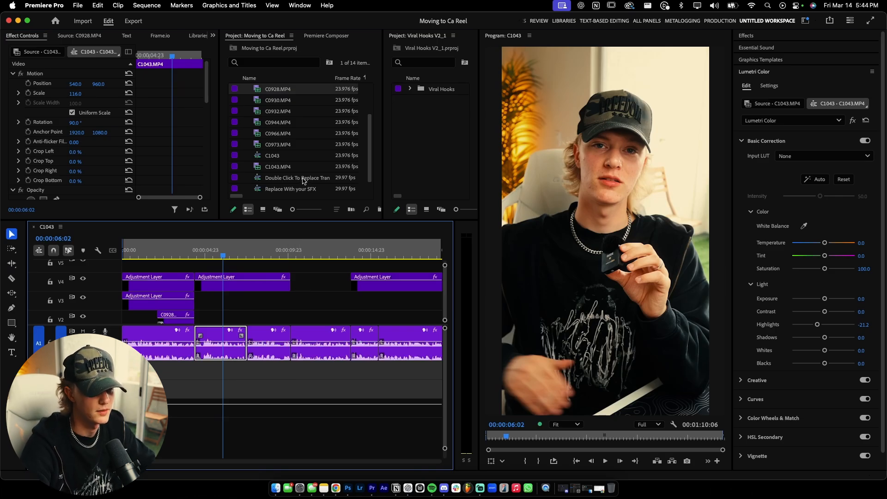
Import IMG_8087 2.MOV onto track V2 over the second talking-head clip and fit it to frame.
key("super+i")
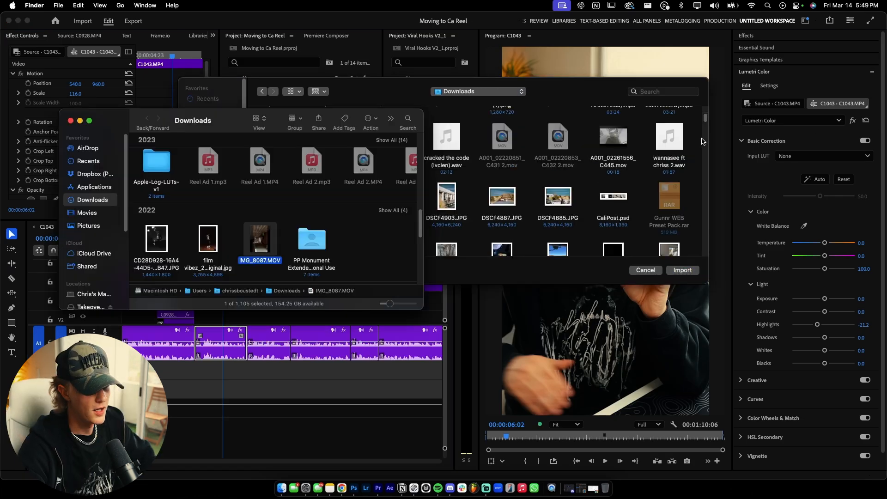
left_click(645, 269)
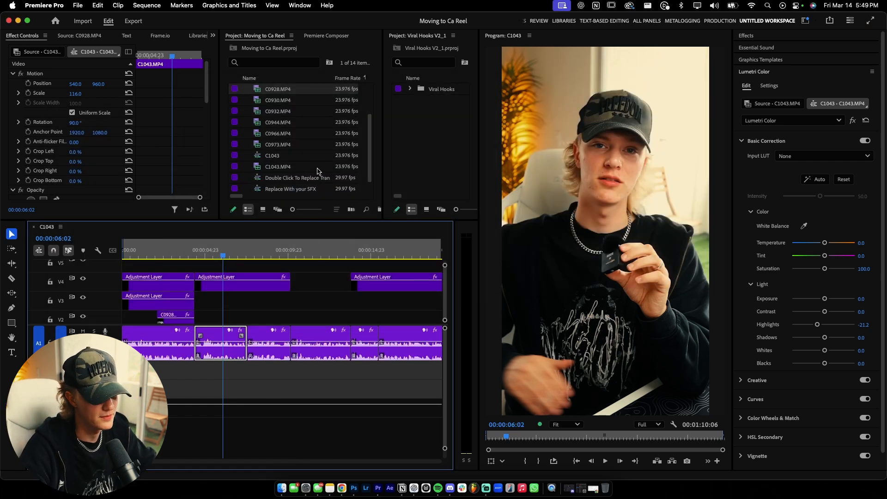
key("super+i")
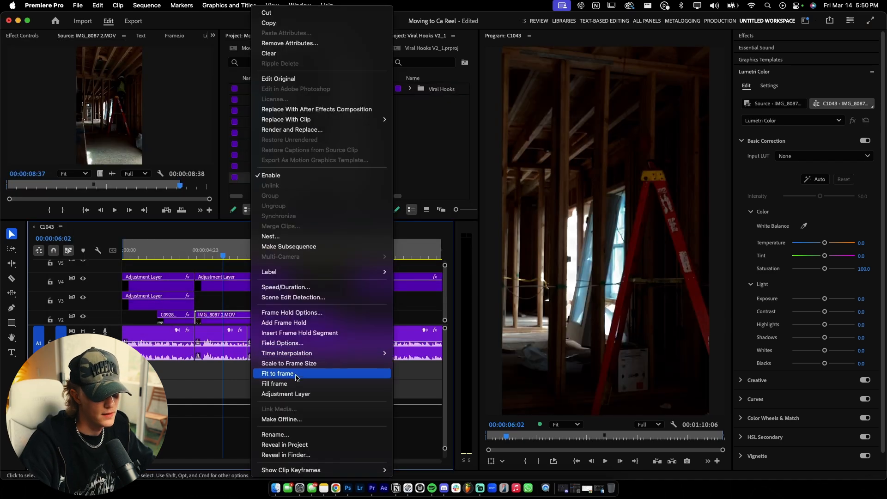
left_click(297, 375)
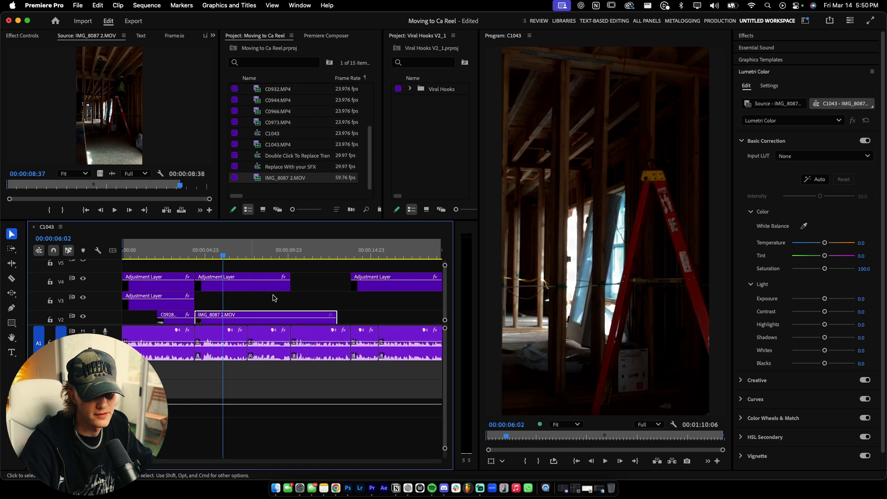
Move IMG_8087 2.MOV on track V2 to the start of the third talking-head clip and play it back.
key("Up")
key("space")
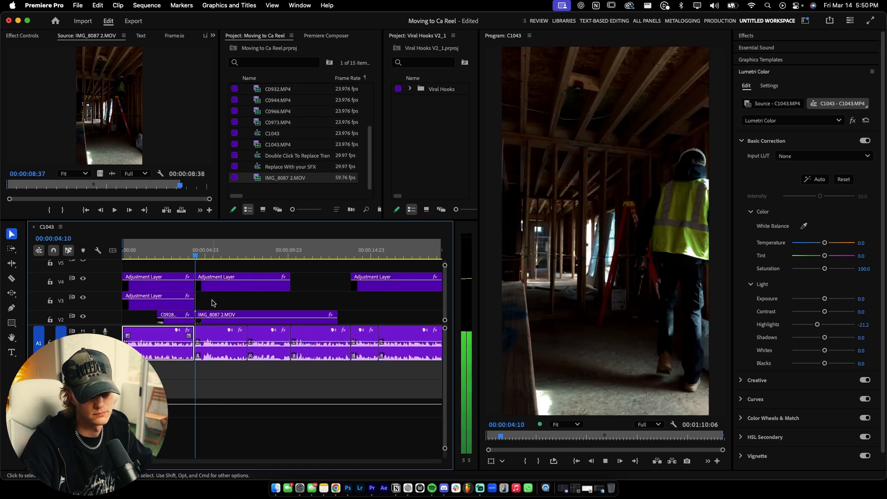
left_click_drag(229, 316, 277, 315)
key("space")
key("space")
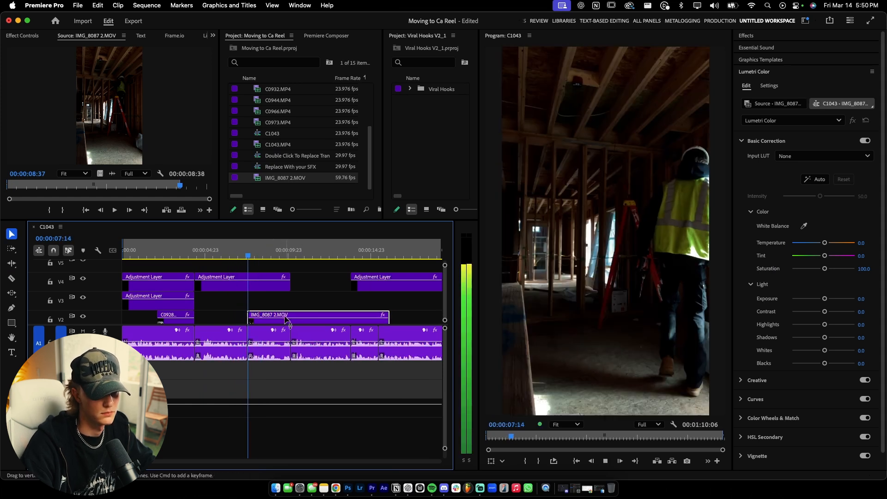
key("space")
Cut a section out of IMG_8087 2.MOV from 00:00:08:02 and close the gap to make a jump cut.
key("c")
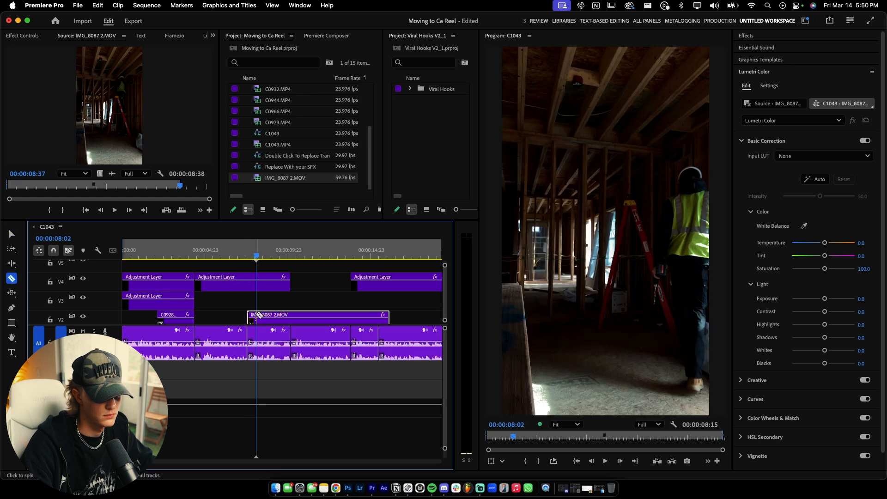
left_click(256, 315)
left_click(272, 315)
key("v")
left_click(266, 316)
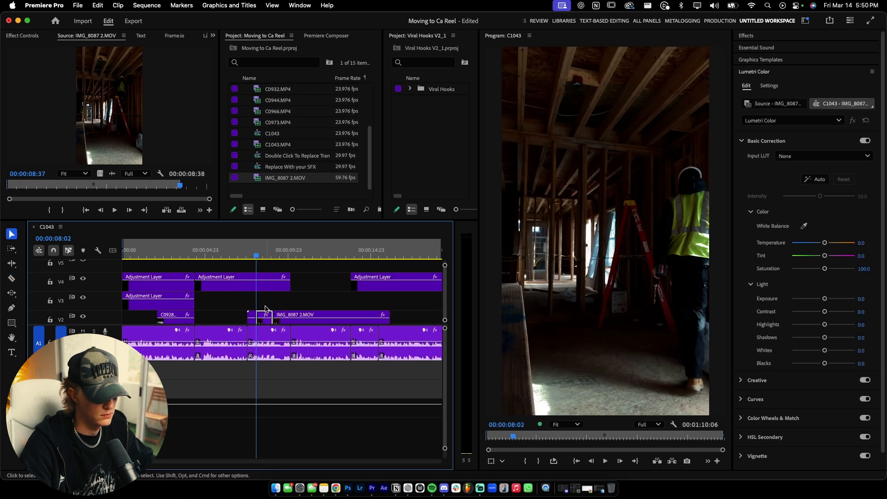
key("Delete")
left_click_drag(285, 316, 272, 315)
Remove a second section from the remaining IMG_8087 2.MOV footage and butt the rest against the previous piece.
key("c")
left_click(291, 315)
key("v")
left_click(271, 318)
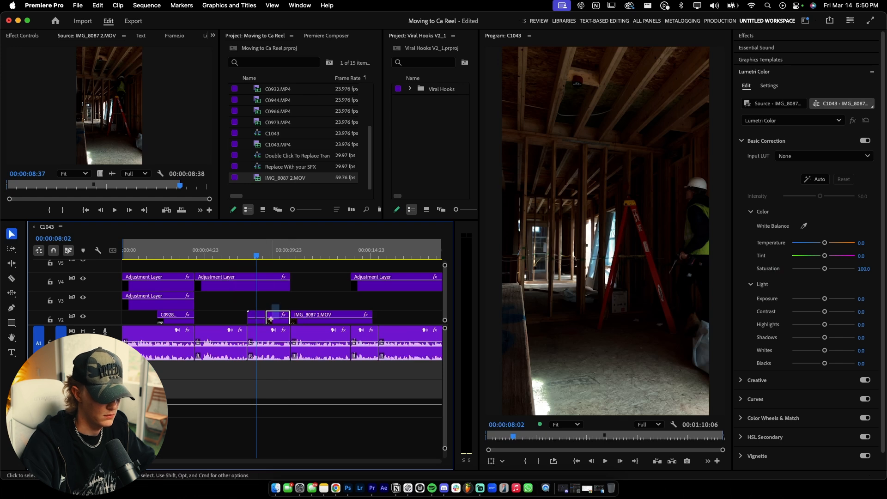
key("Delete")
left_click_drag(307, 318, 283, 318)
Play the jump cuts and trim the last IMG_8087 2.MOV piece to end with the second adjustment layer.
key("c")
key("j")
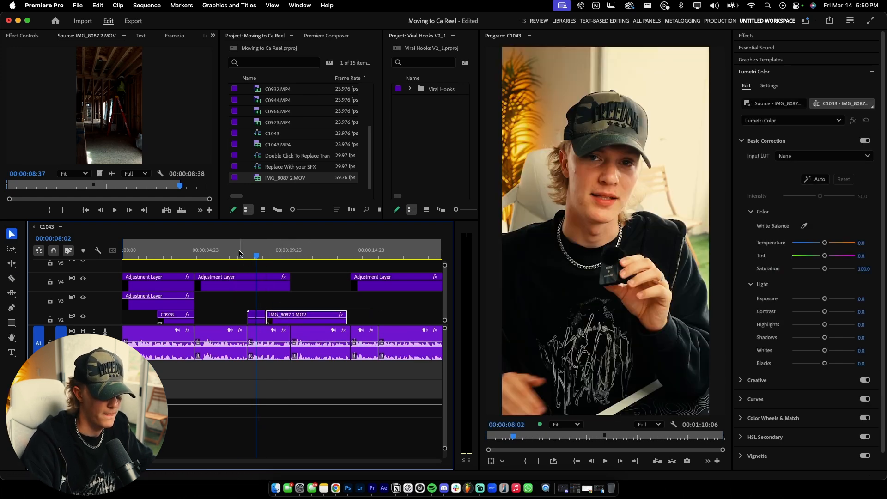
key("v")
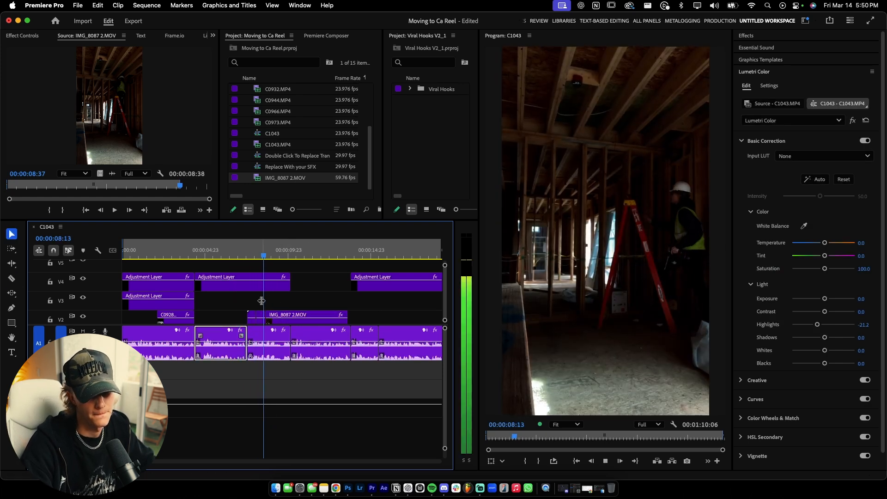
left_click(298, 314)
Assign the Rose label color to the IMG_8087 2.MOV pieces and C0928.MP4 on track V2.
right_click(254, 319)
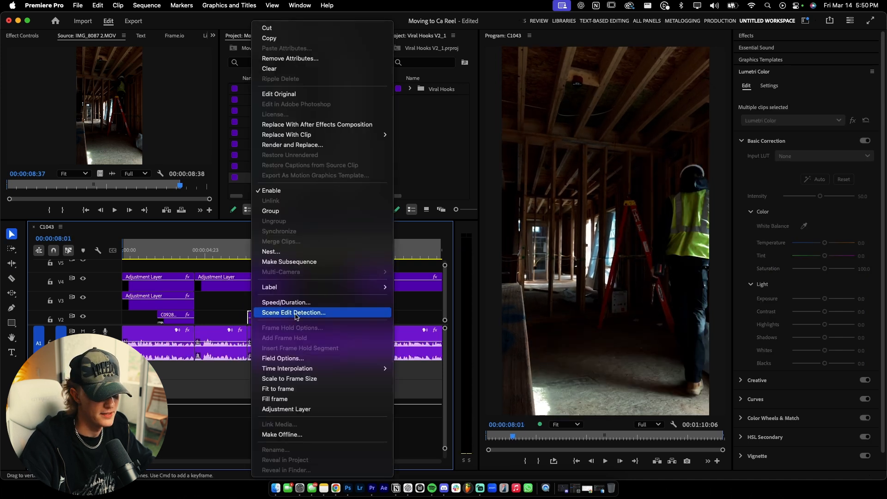
mouse_move(309, 293)
left_click(413, 363)
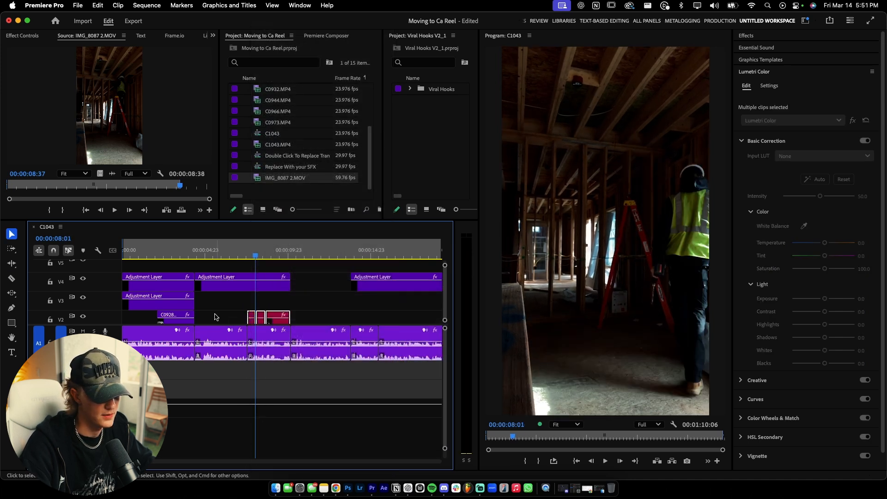
right_click(176, 318)
mouse_move(226, 272)
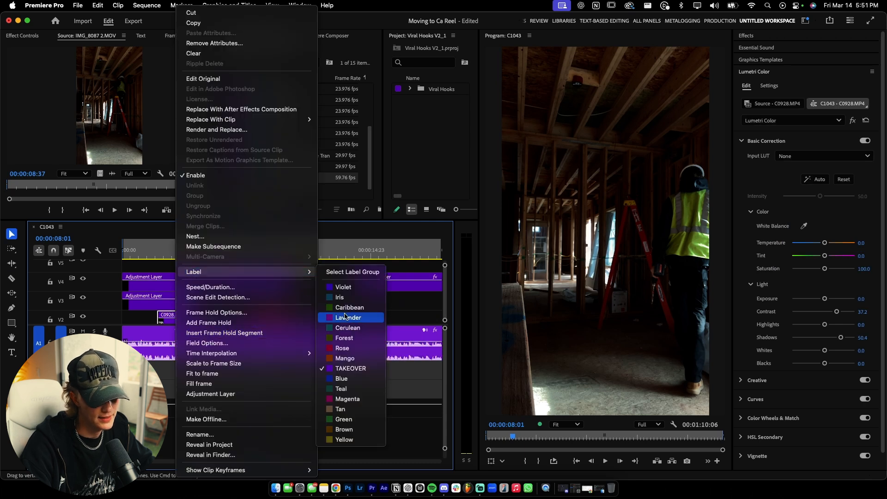
left_click(350, 353)
left_click(315, 302)
Select all adjustment layers across the sequence and move them up one video track to V4 and V5.
key("space")
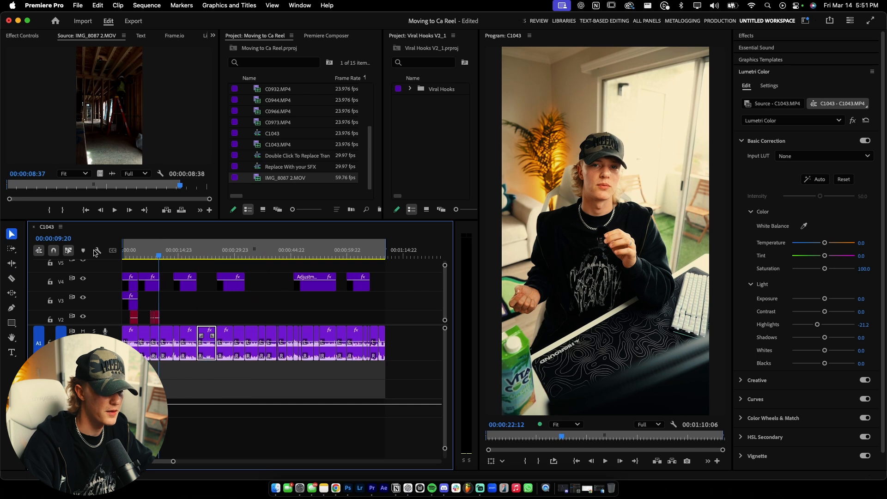
key("Home")
key("=")
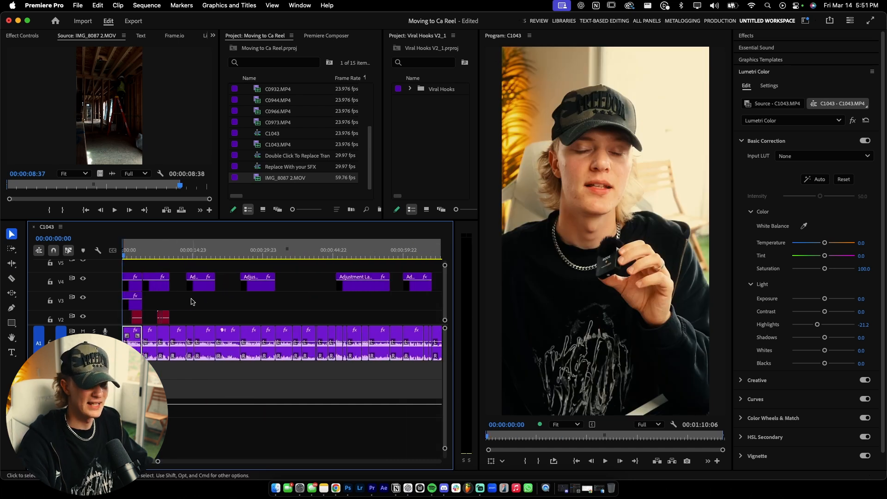
key("grave")
left_click_drag(471, 141, 103, 141)
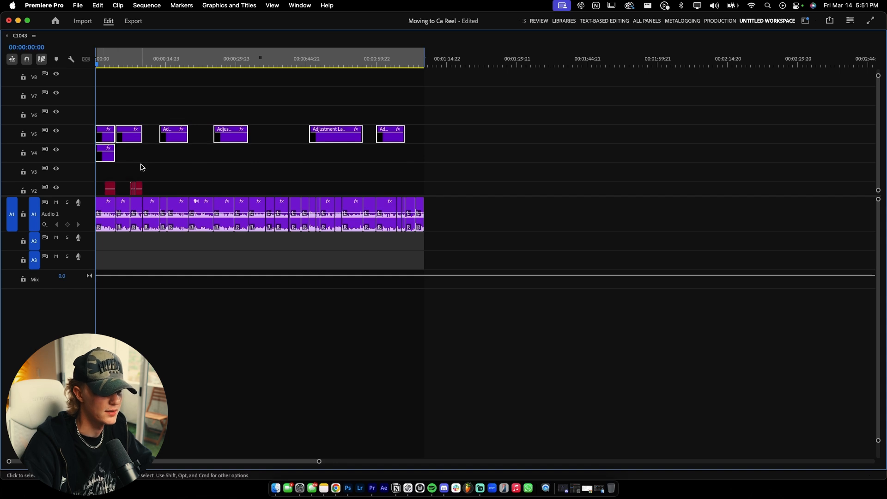
key("grave")
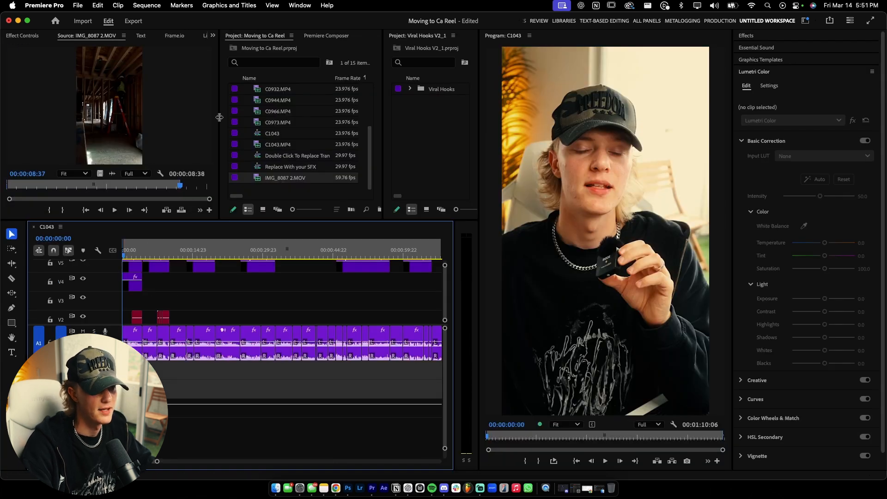
left_click(140, 36)
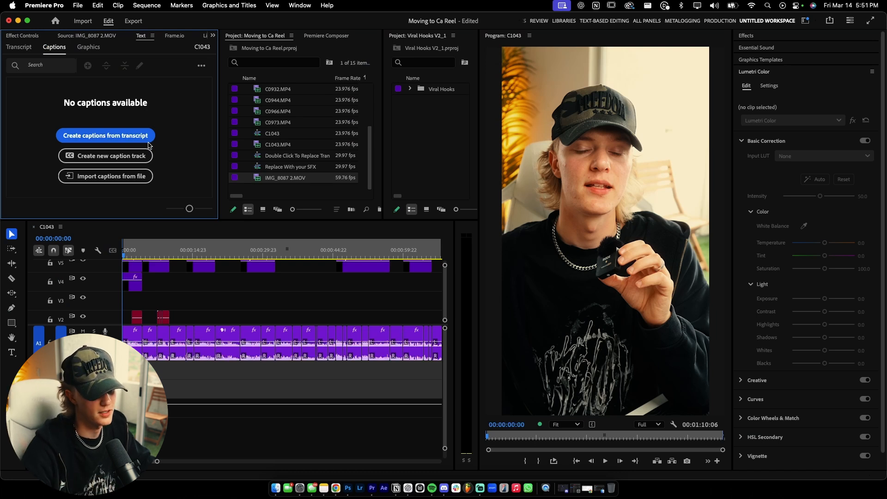
left_click(128, 138)
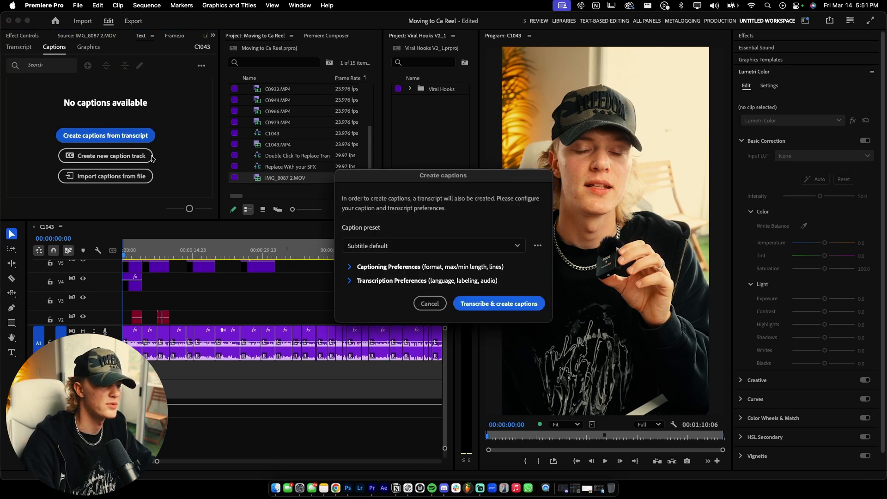
left_click(416, 302)
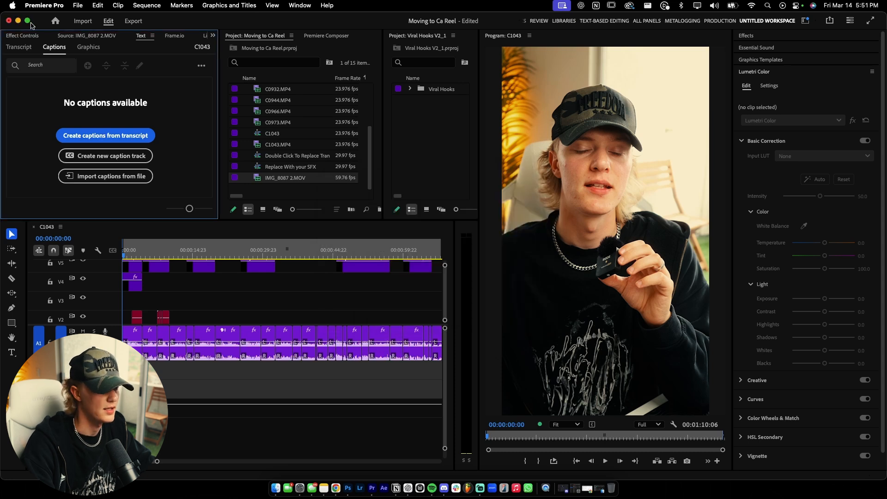
Generate a static transcript of the C1043 sequence audio, reviewing the transcription preferences first.
left_click(19, 47)
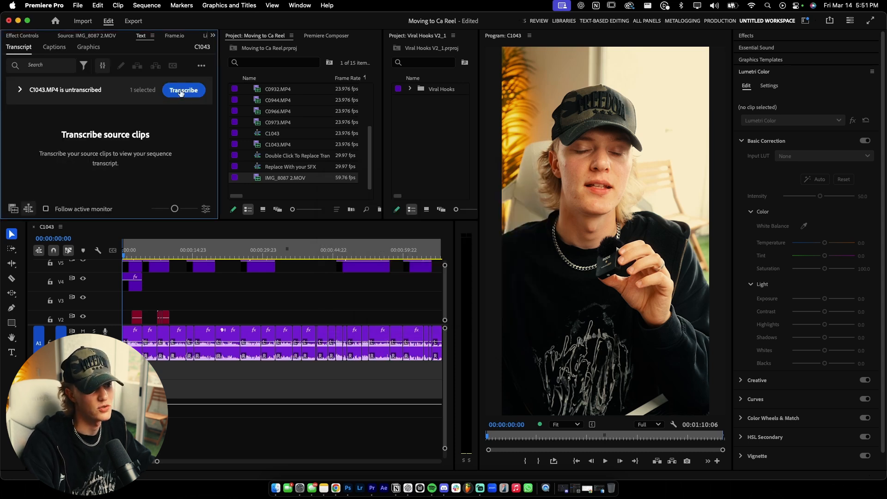
left_click(201, 66)
left_click(178, 118)
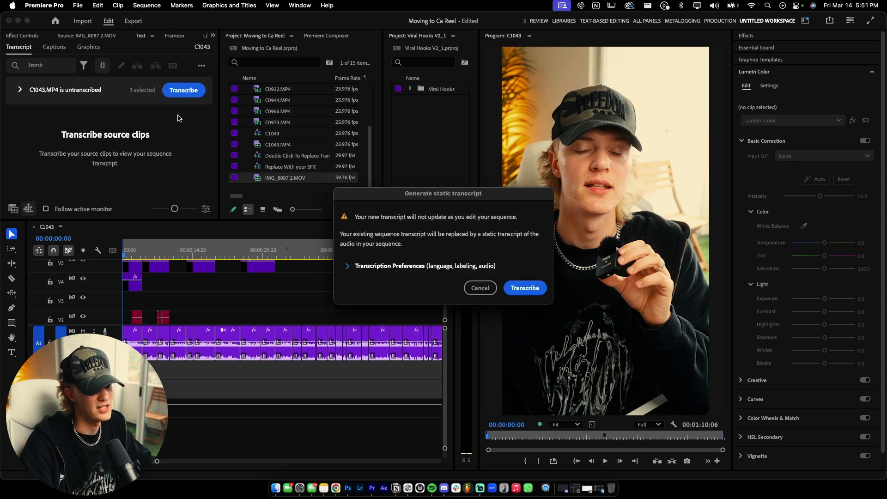
left_click(463, 266)
left_click(342, 317)
left_click(451, 355)
Create single-line subtitle captions from the transcript using the Subtitle default preset, with a 7-character maximum length and 0-frame gap.
left_click(201, 66)
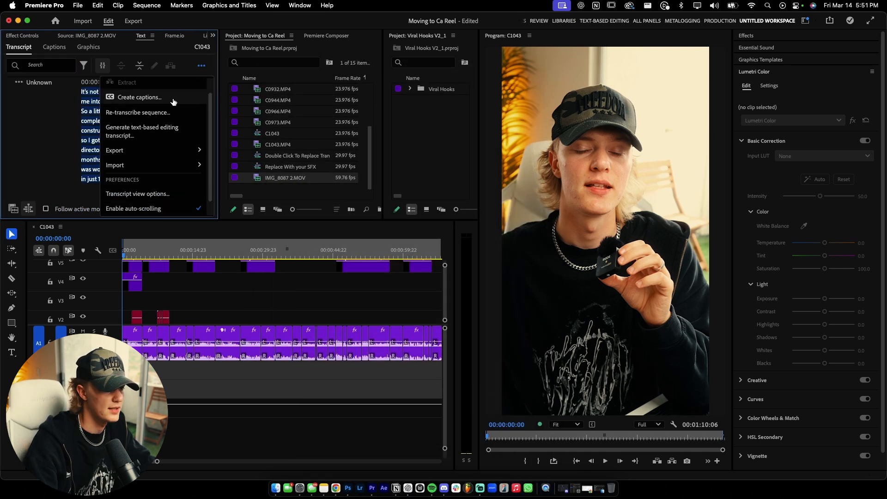
left_click(171, 99)
left_click(411, 256)
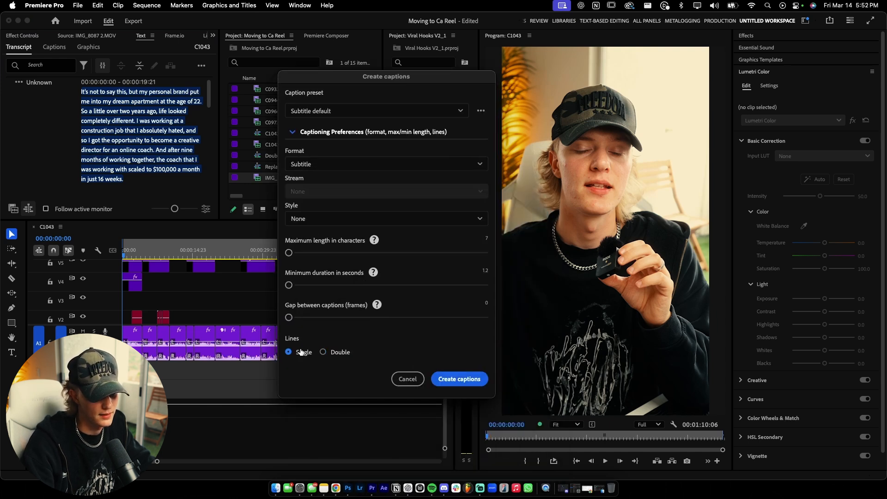
left_click(451, 380)
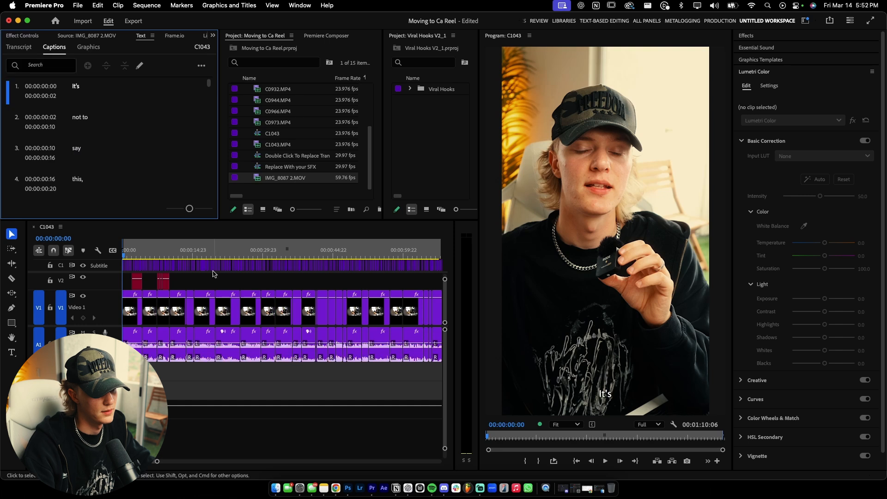
Select all captions on the Subtitle track and set their font to Akira Expanded Super Bold with faux italic.
key("Down")
left_click_drag(360, 267, 123, 266)
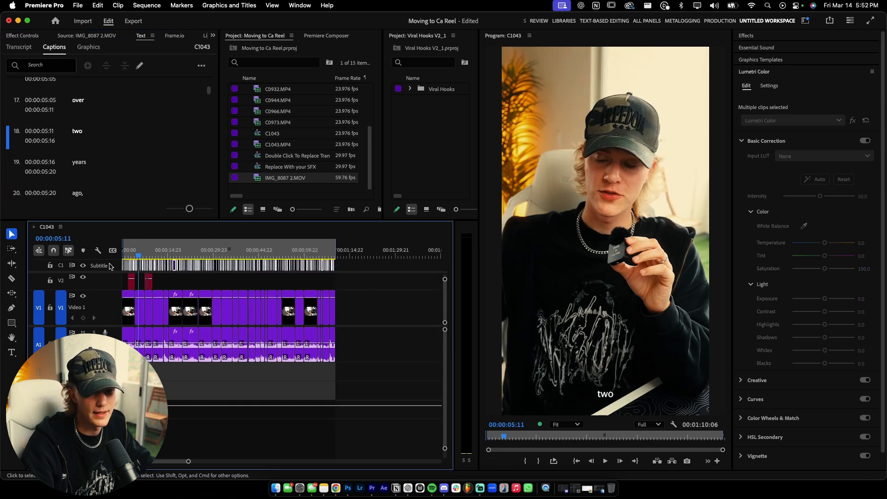
left_click(758, 72)
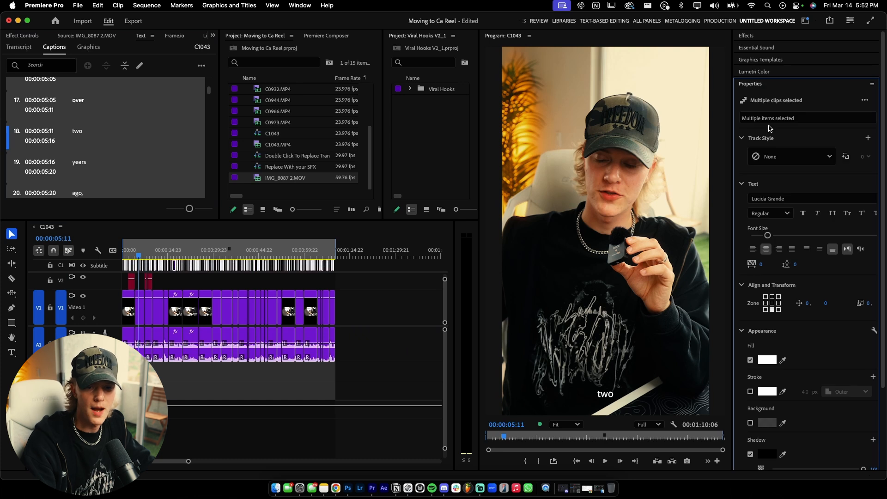
left_click(785, 199)
type("akira")
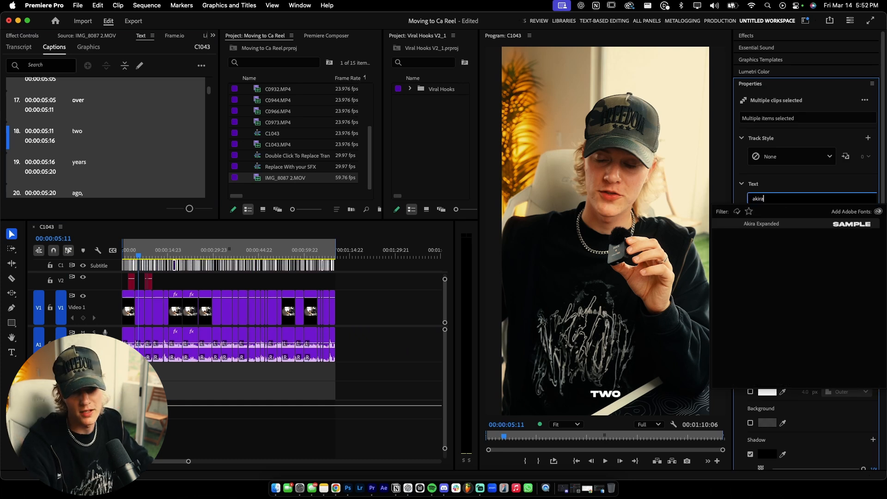
left_click(773, 229)
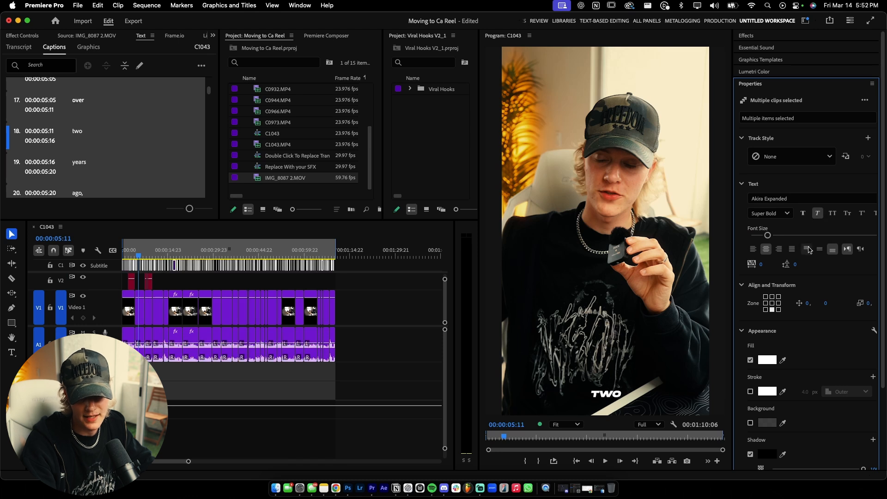
Soften the shadow of the selected captions with a much larger blur and position the caption block in the center zone.
left_click(750, 454)
scroll(883, 314, "down", 4)
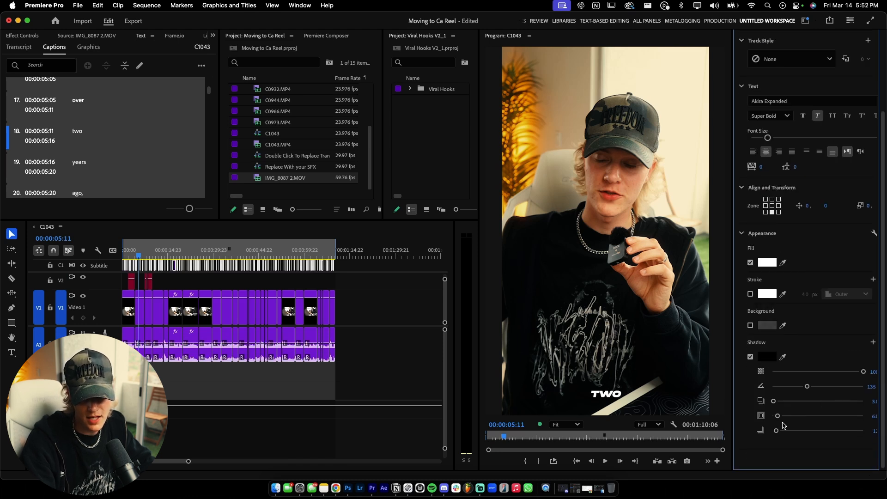
left_click(771, 206)
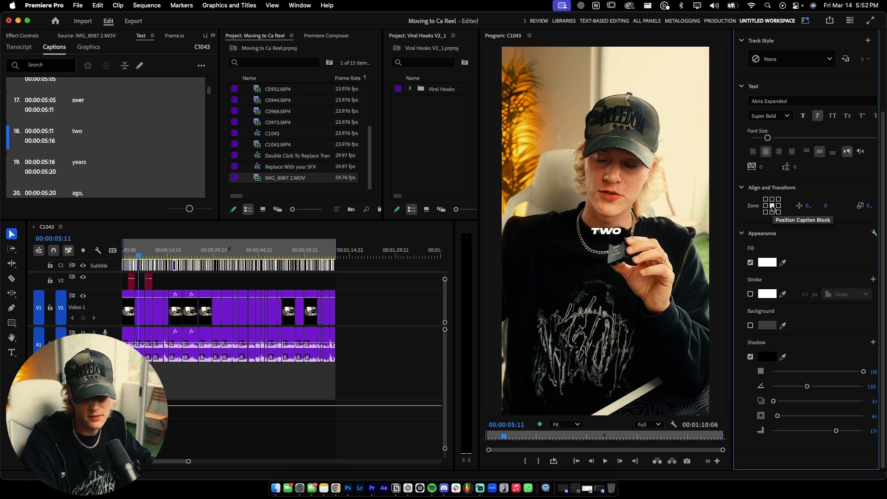
Change the fill color of all selected captions to yellow FFFD10.
left_click(767, 262)
left_click_drag(455, 214, 454, 204)
left_click(442, 303)
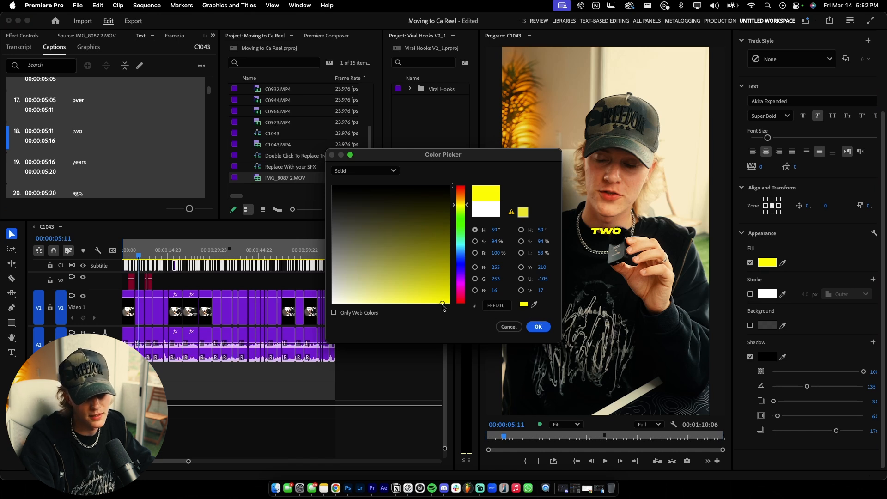
left_click(538, 327)
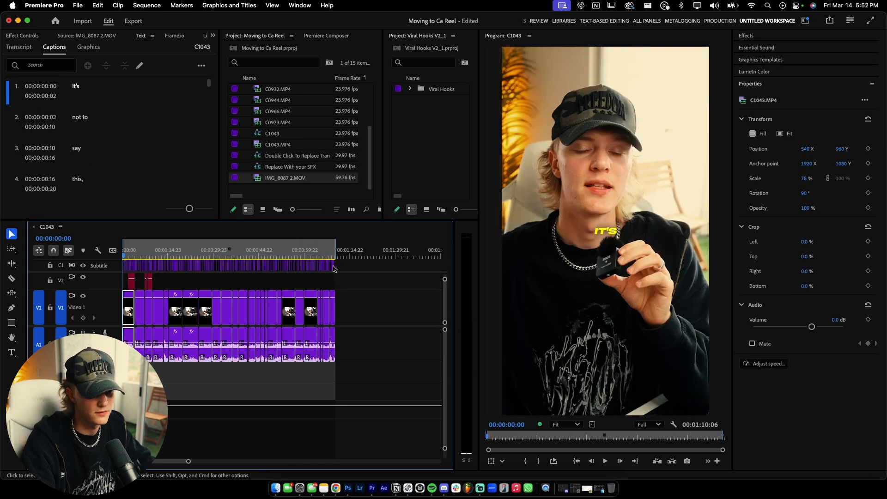
Play the captions from the sequence start and remove the period from the "of 22." caption.
scroll(172, 279, "up", 2)
scroll(173, 281, "up", 2)
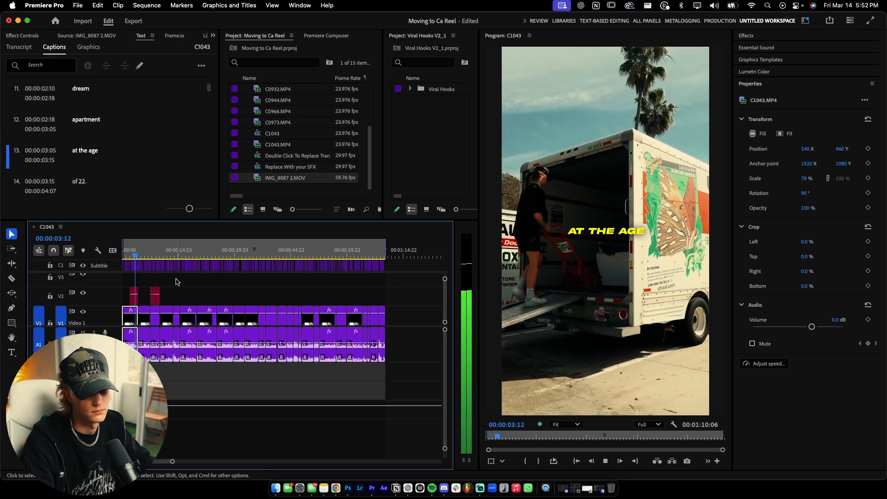
key("space")
scroll(129, 272, "up", 3)
scroll(132, 273, "left", 1)
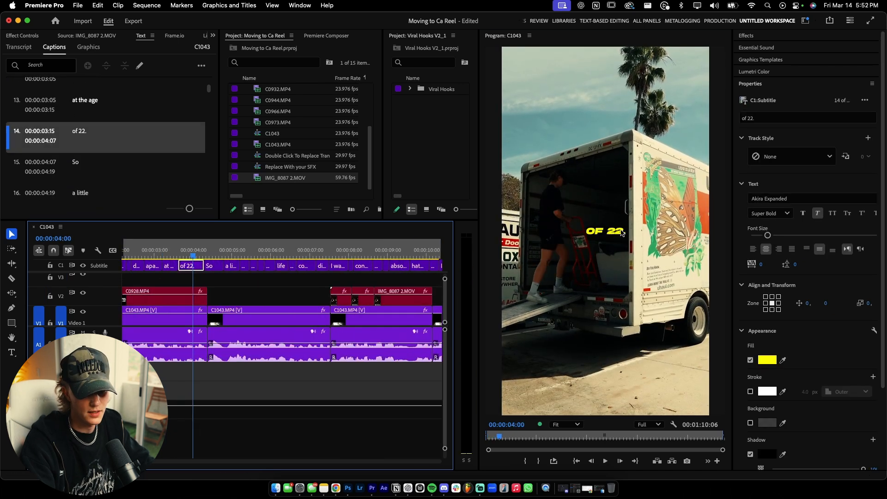
double_click(622, 233)
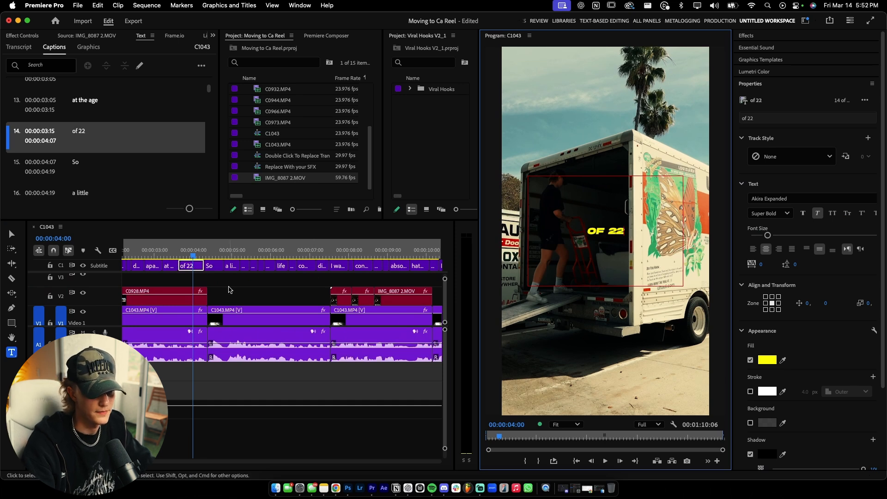
Retime the "of 22" and "So" captions so they meet at the cut between the first two C1043.MP4 clips, at 00:00:04:09.
left_click(229, 288)
left_click_drag(241, 265, 249, 266)
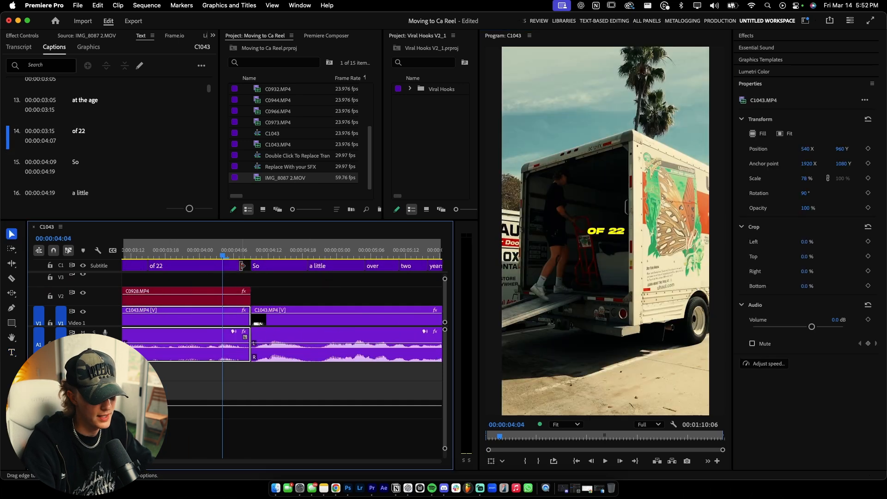
scroll(257, 282, "down", 5)
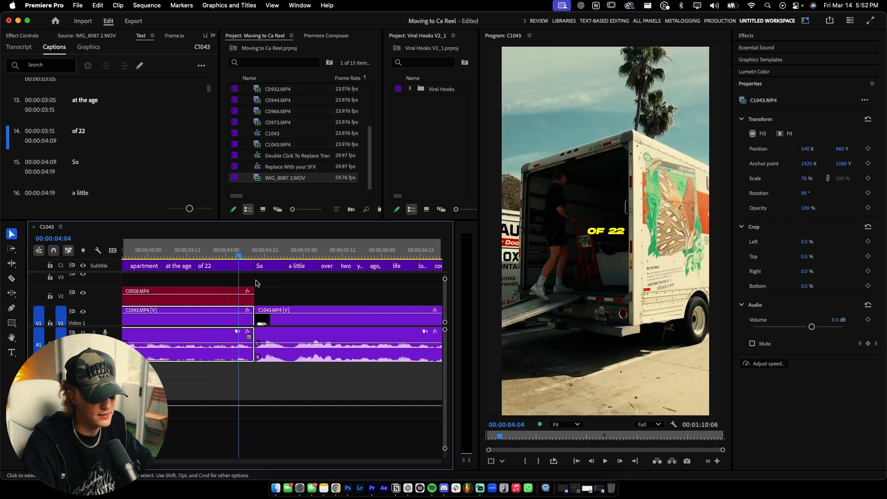
Play the opening captions repeatedly from the sequence start to check their timing against the speech.
left_click_drag(174, 258, 119, 257)
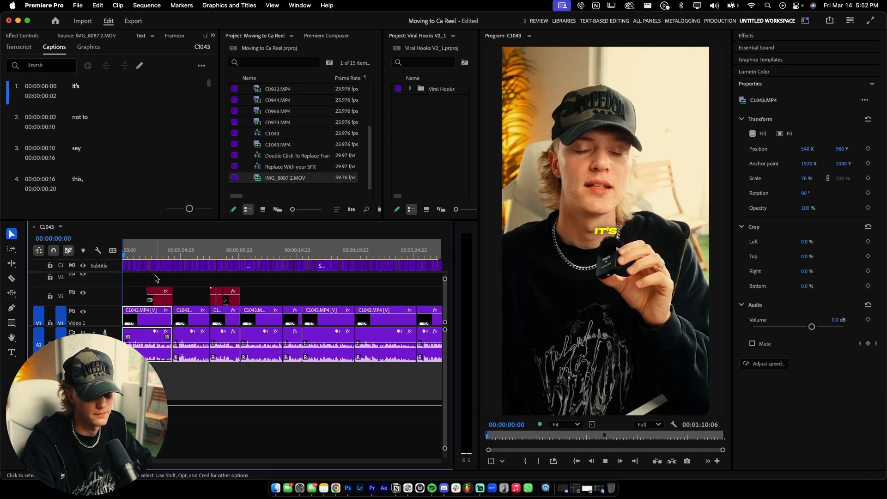
key("space")
key("space")
scroll(141, 278, "up", 3)
scroll(141, 278, "up", 3)
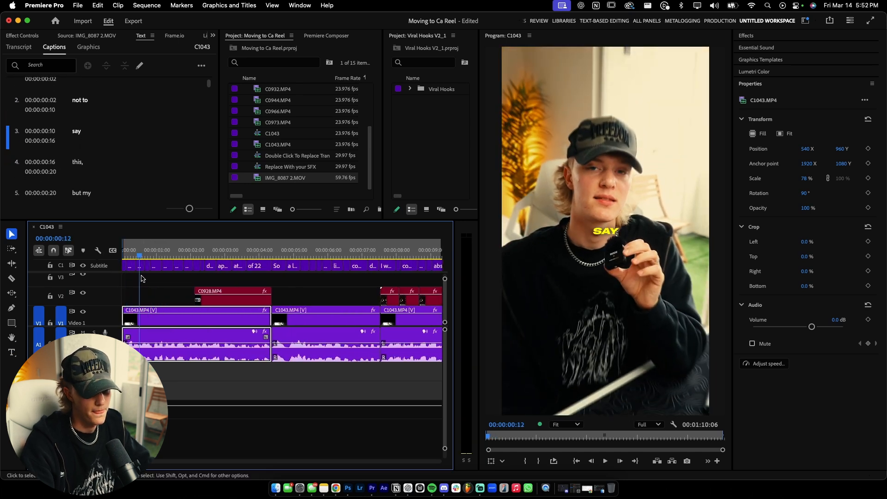
key("space")
key("space")
left_click_drag(166, 256, 123, 265)
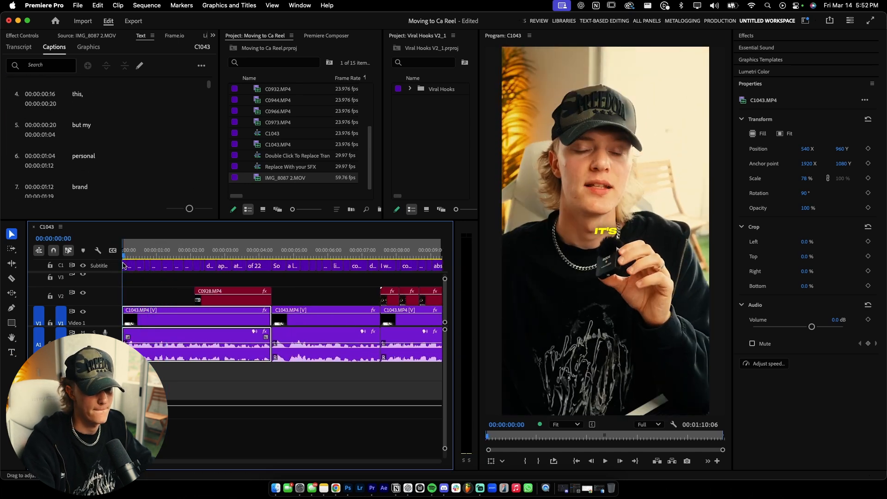
key("space")
key("space")
scroll(161, 294, "up", 2)
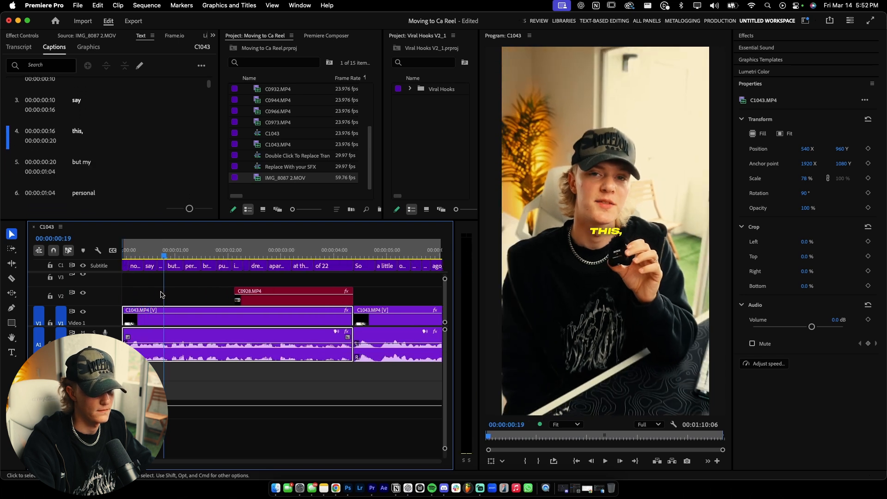
Delete the opening captions from "It's" through "put me" on the Subtitle track.
left_click(125, 265)
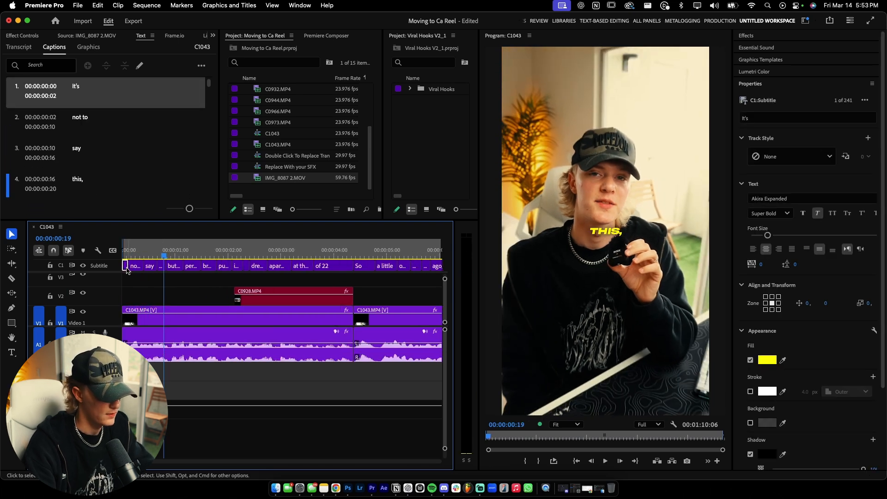
key("Delete")
key("Delete")
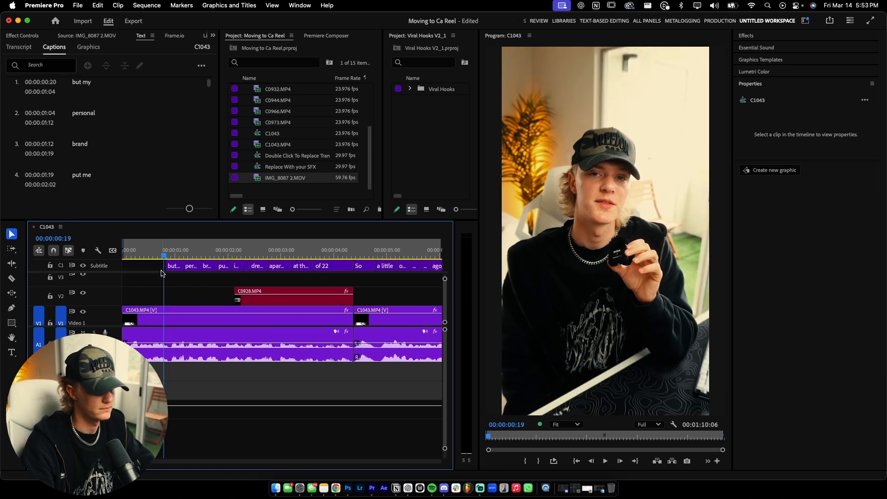
key("space")
key("space")
left_click(169, 266)
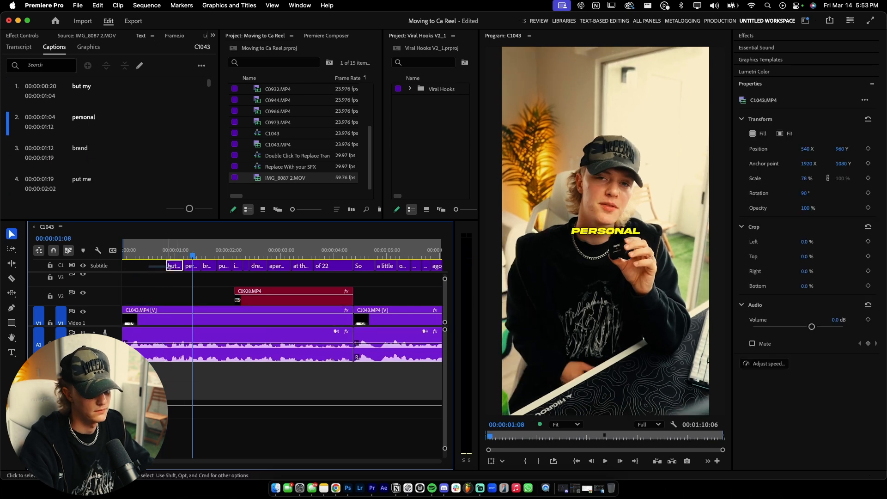
key("Delete")
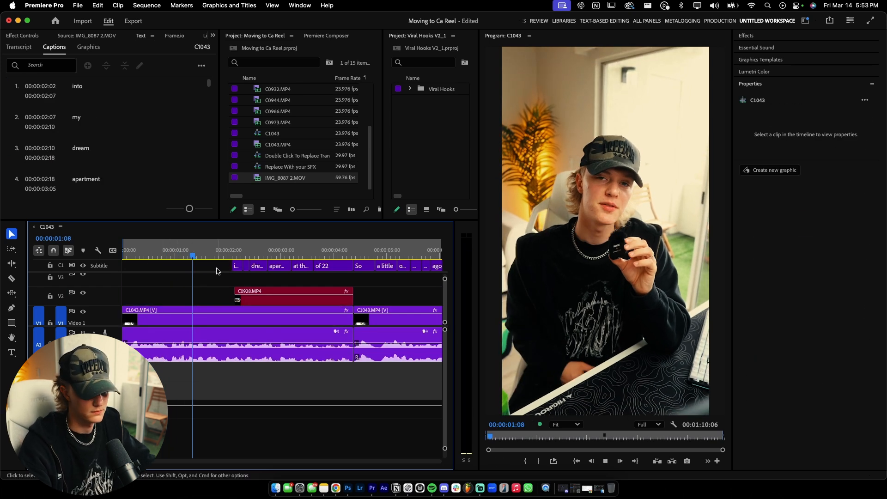
Trim the start of the "into" caption to the beginning of C0928.MP4 and play the result.
key("space")
left_click_drag(229, 266, 234, 266)
left_click(226, 253)
key("space")
Trim the "And" caption to start at the clip cut at 00:00:19:23, and check the timing of the captions that follow.
key("minus")
key("minus")
key("minus")
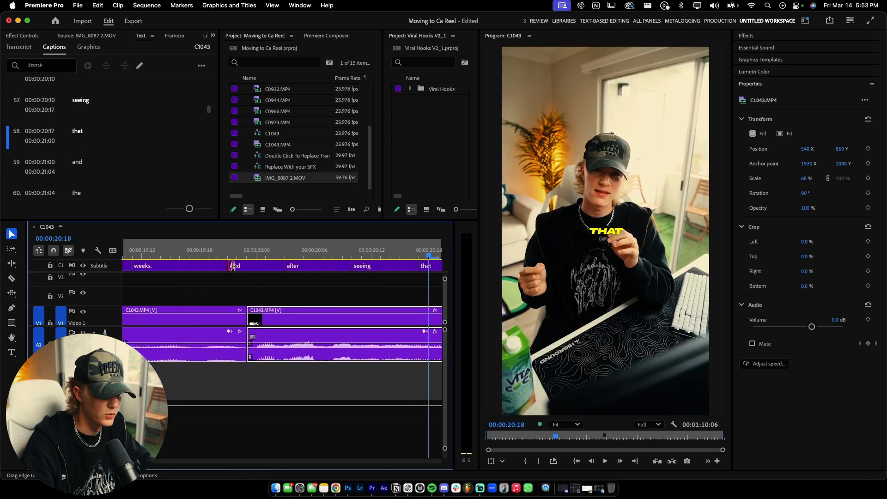
left_click_drag(233, 267, 247, 266)
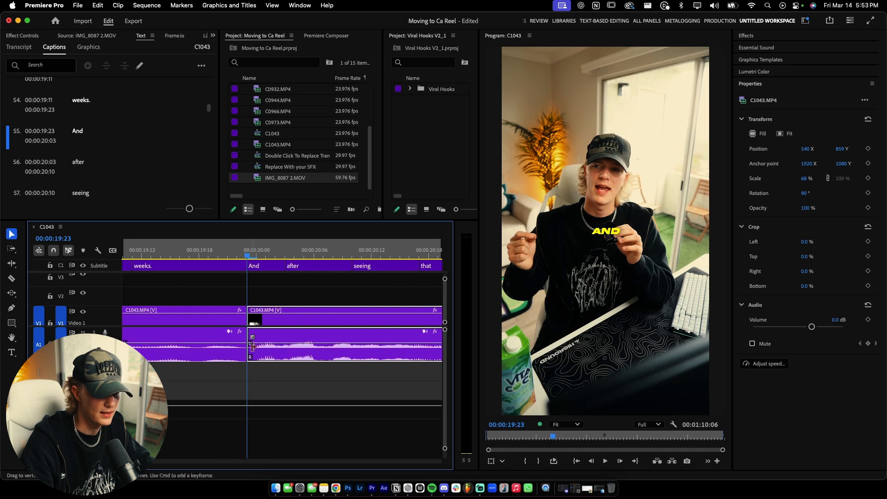
left_click(207, 258)
key("space")
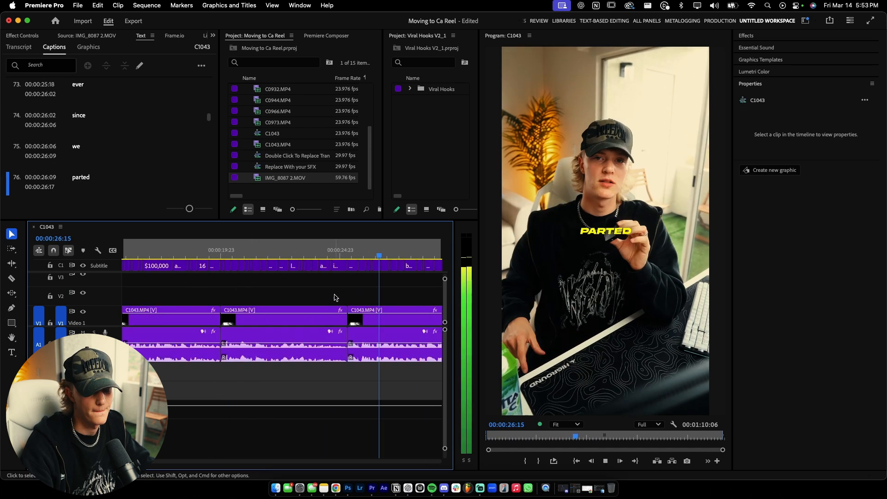
left_click_drag(329, 266, 331, 270)
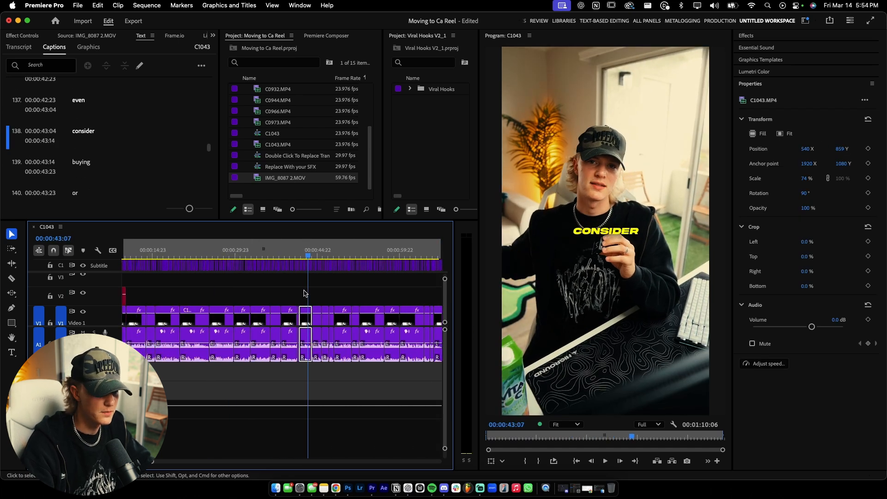
Add a text graphic reading "its" over the speaker's neck at the sequence start, on track V6 above the adjustment layers.
scroll(146, 280, "left", 2)
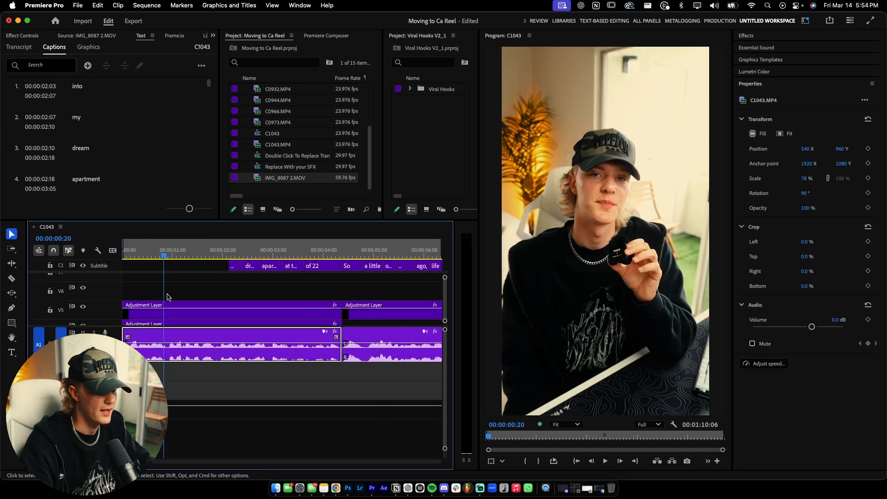
scroll(185, 297, "down", 2)
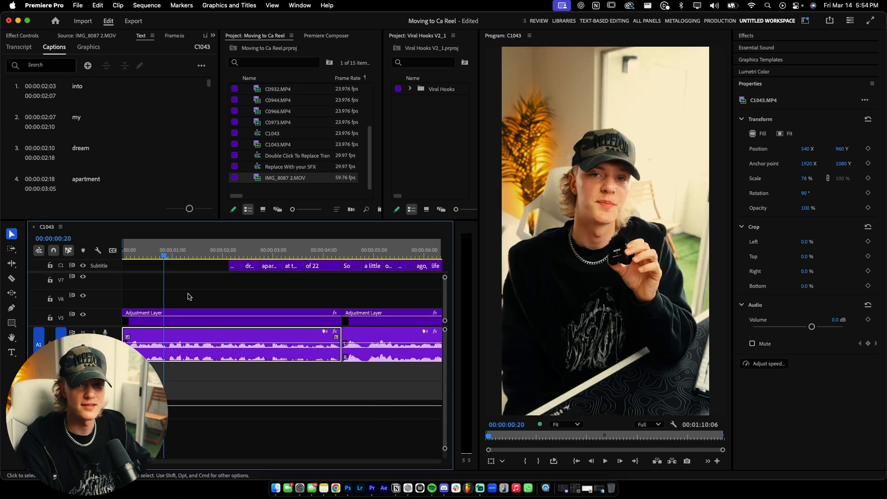
left_click(12, 353)
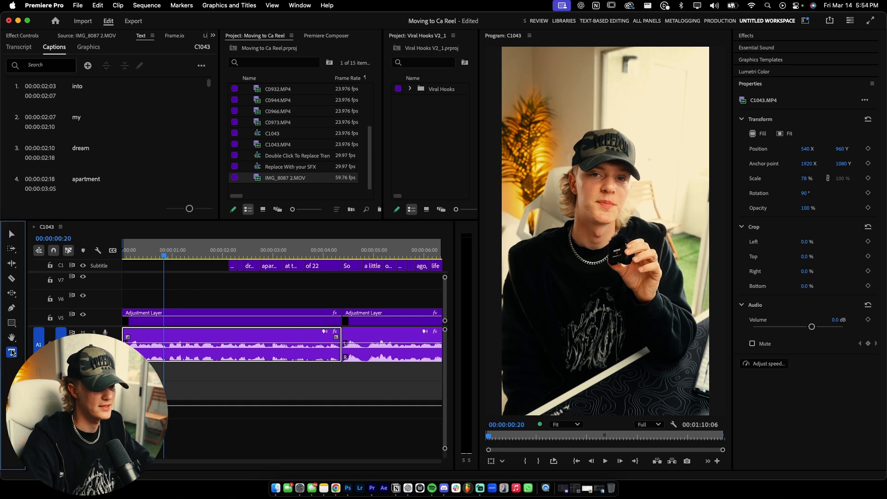
key("Home")
left_click(576, 239)
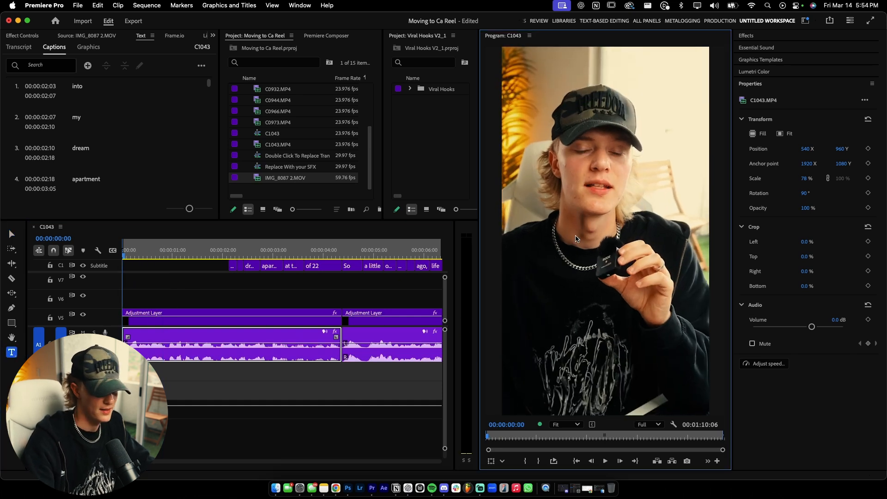
type("it")
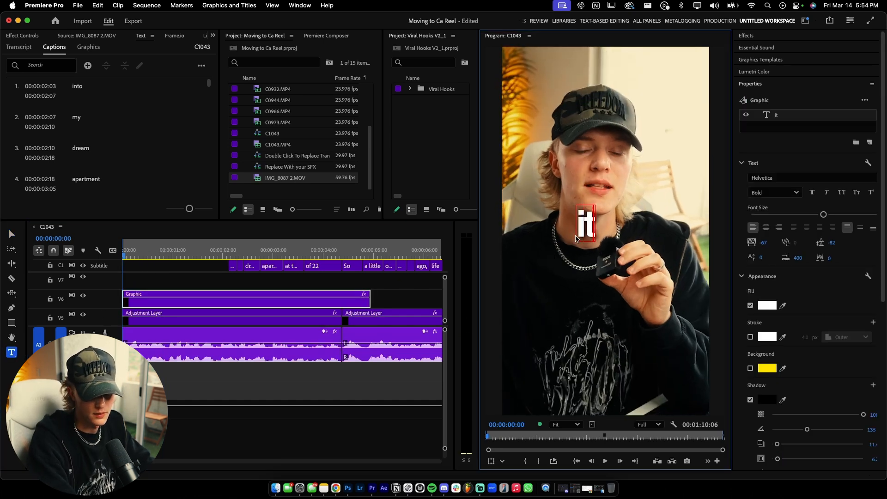
type("s")
Set the font of the "its" text graphic to Akira Expanded Super Bold.
left_click(785, 177)
type("akira")
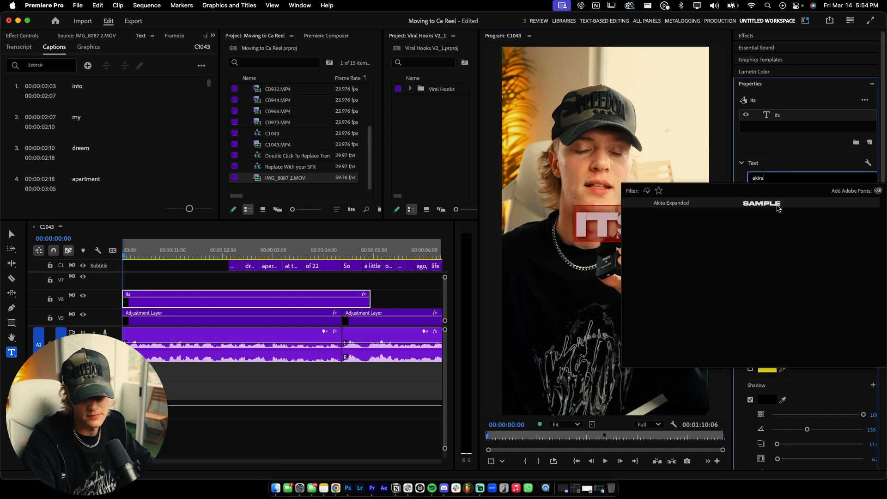
left_click(779, 205)
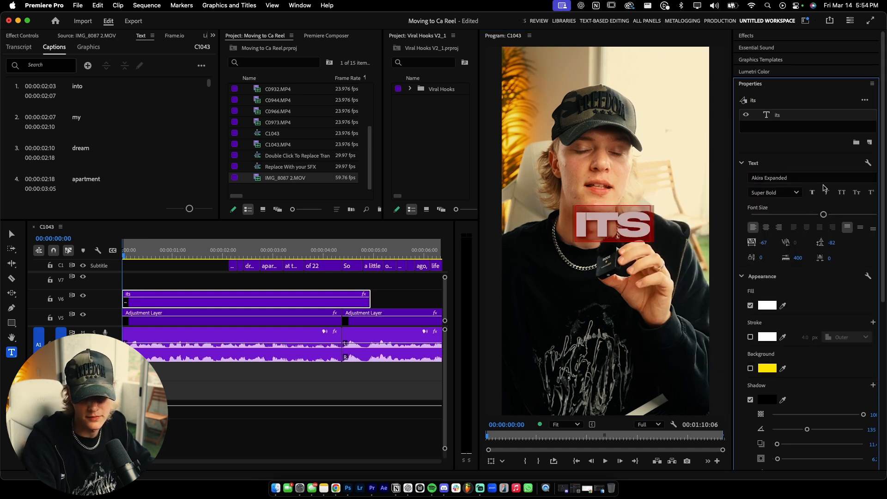
Apply faux italic to the "its" text, set its tracking to -6 and reduce its font size.
left_click(826, 193)
left_click_drag(764, 241, 758, 241)
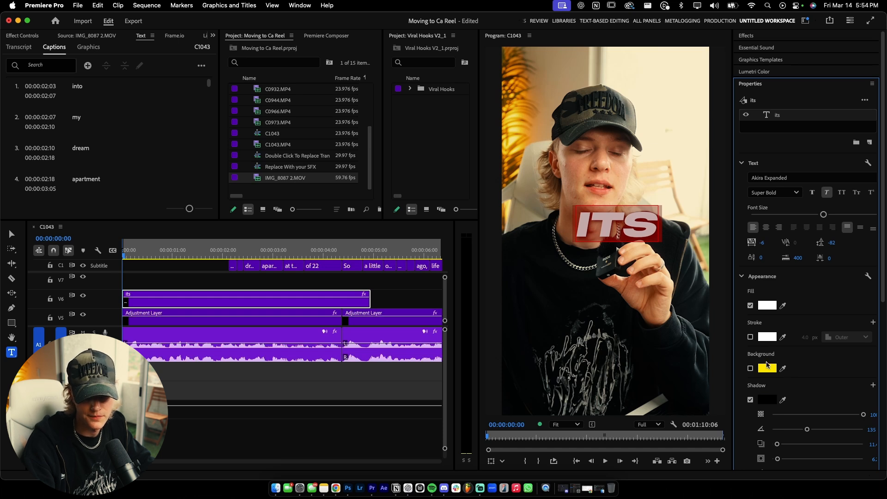
scroll(813, 360, "down", 4)
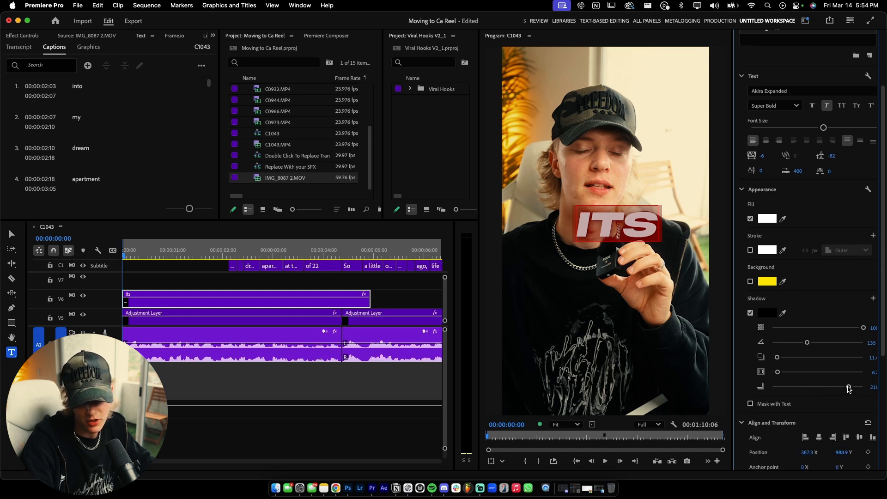
left_click(639, 225)
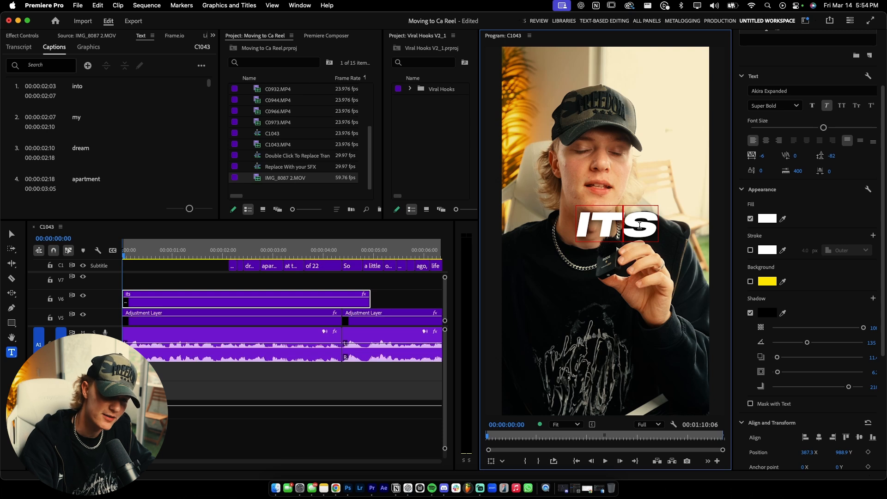
left_click_drag(823, 127, 801, 128)
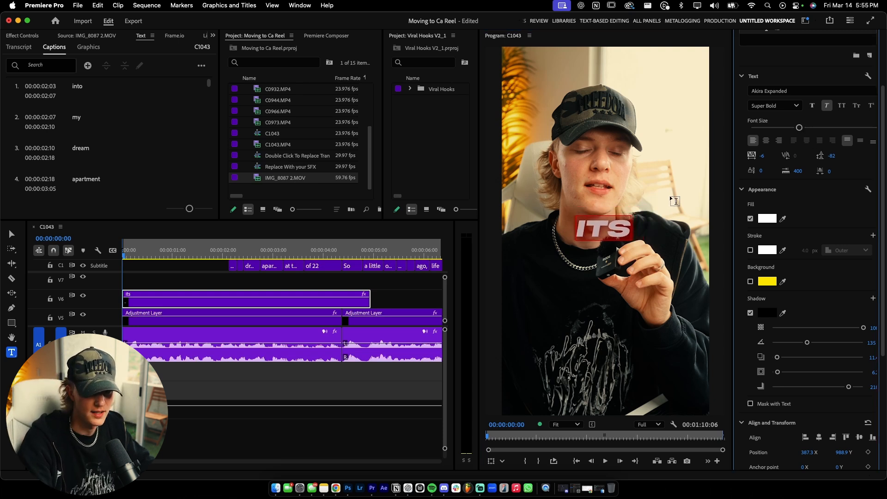
left_click(620, 232)
Trim the "its" graphic to end where the "into" caption starts and duplicate it onto track V7.
left_click(149, 287)
left_click(148, 293)
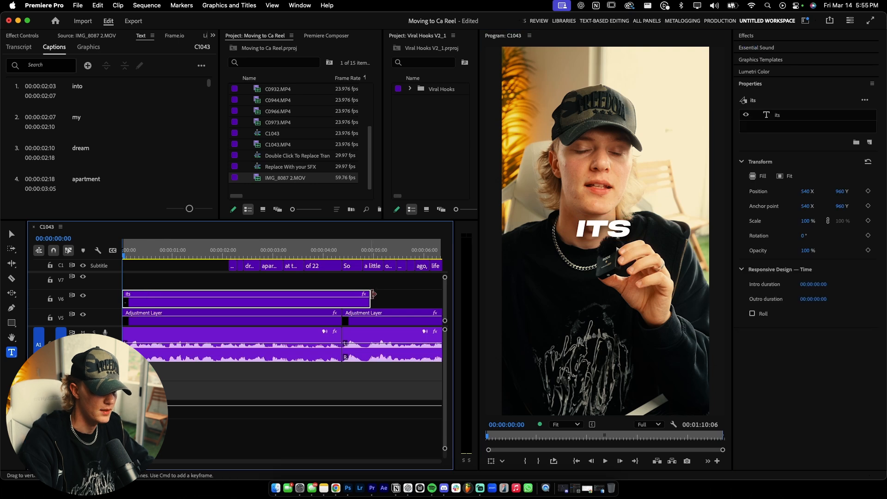
left_click_drag(370, 296, 192, 281)
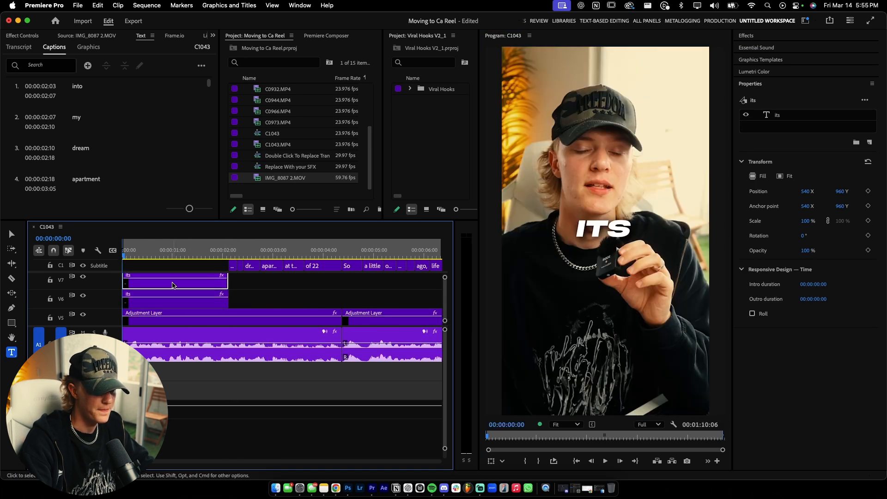
Change the V7 copy's text to "nuts" and position it just below "its" at X 273, Y 1073.
left_click(607, 230)
type("nuts")
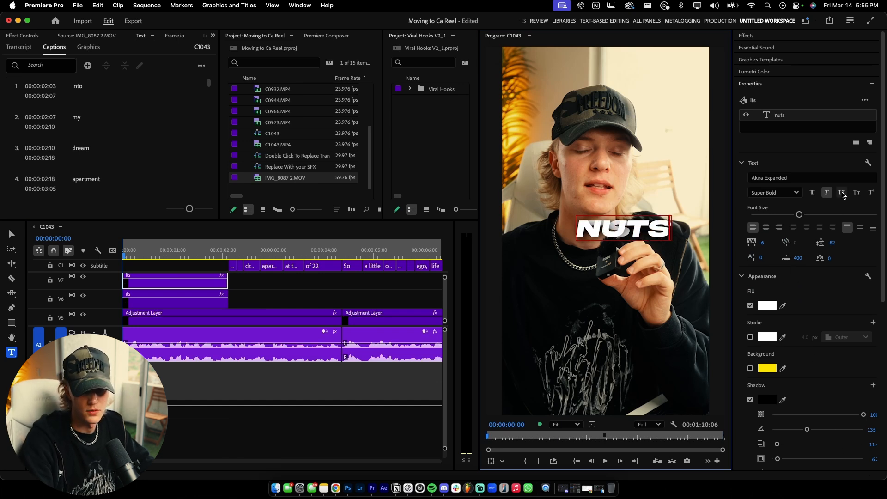
scroll(854, 277, "down", 6)
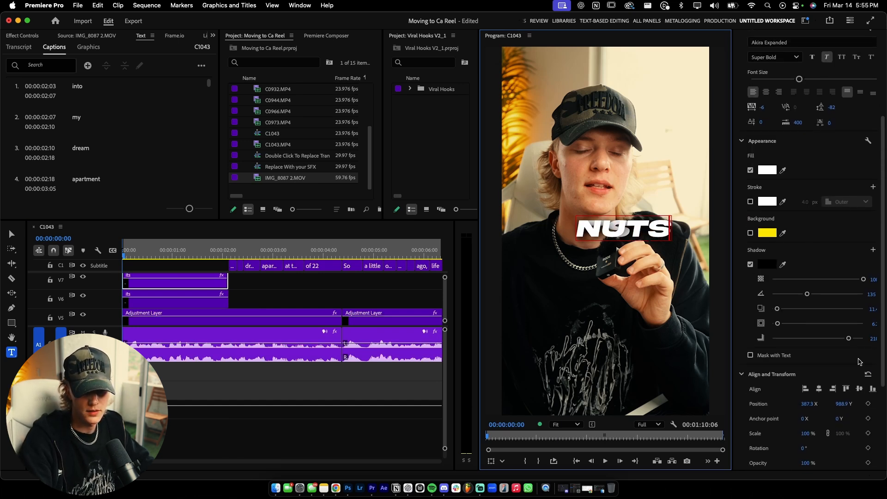
left_click_drag(845, 405, 846, 409)
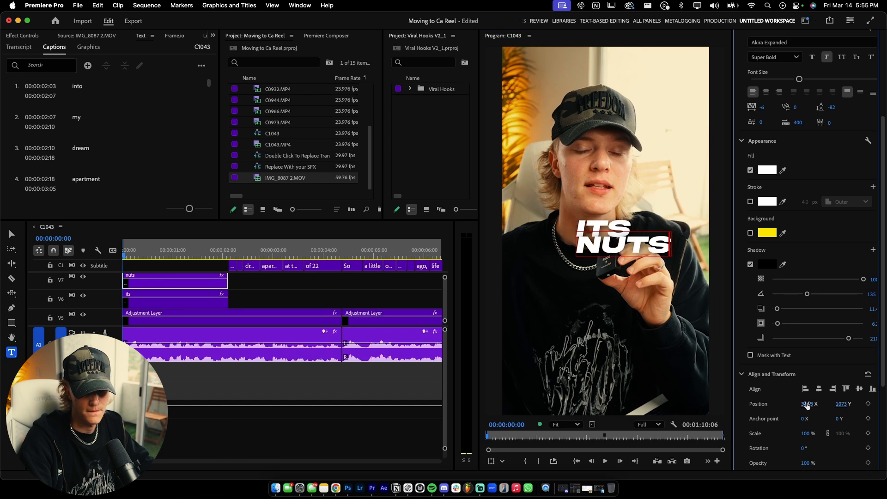
left_click_drag(807, 405, 754, 405)
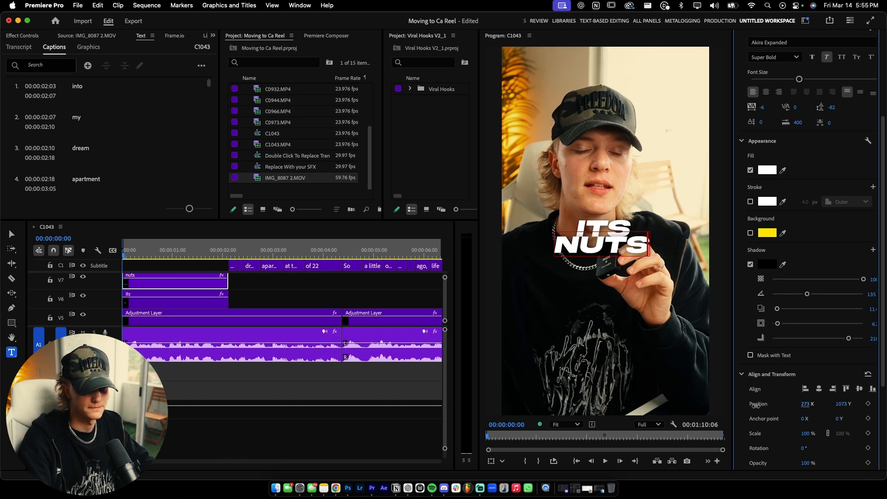
Make the "its" text smaller and position it above the start of "nuts" at X 236, Y 972.
double_click(603, 229)
left_click_drag(801, 362, 742, 363)
scroll(882, 216, "up", 5)
left_click_drag(798, 215, 785, 215)
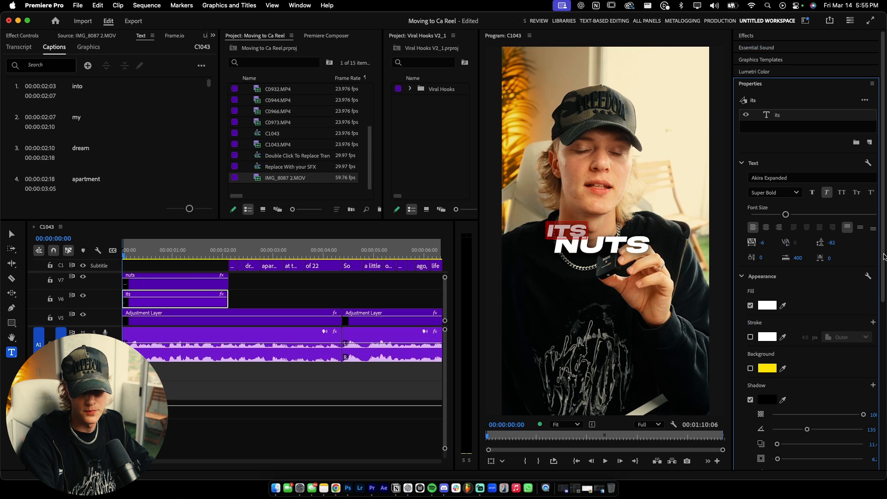
scroll(855, 277, "down", 10)
left_click_drag(842, 309, 834, 308)
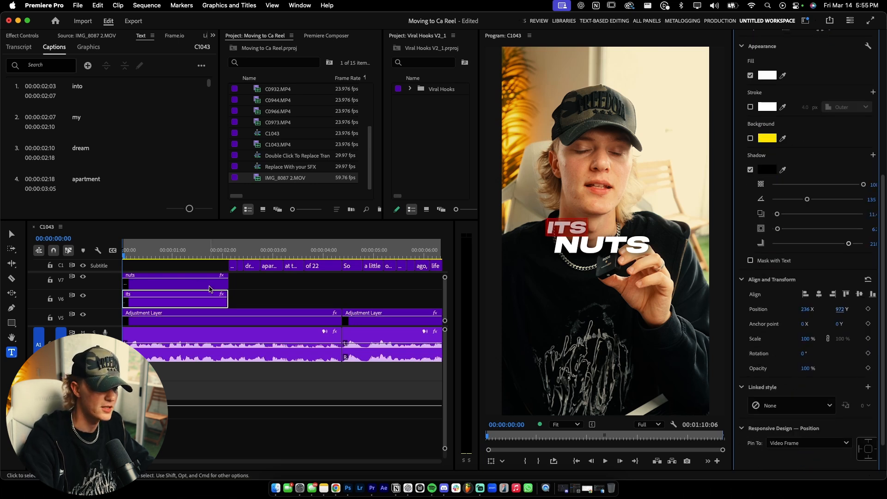
Duplicate the "nuts" graphic onto track V8 and change the copy's text to "to say".
left_click(240, 302)
scroll(240, 303, "up", 1)
left_click_drag(164, 304, 167, 285)
left_click(613, 242)
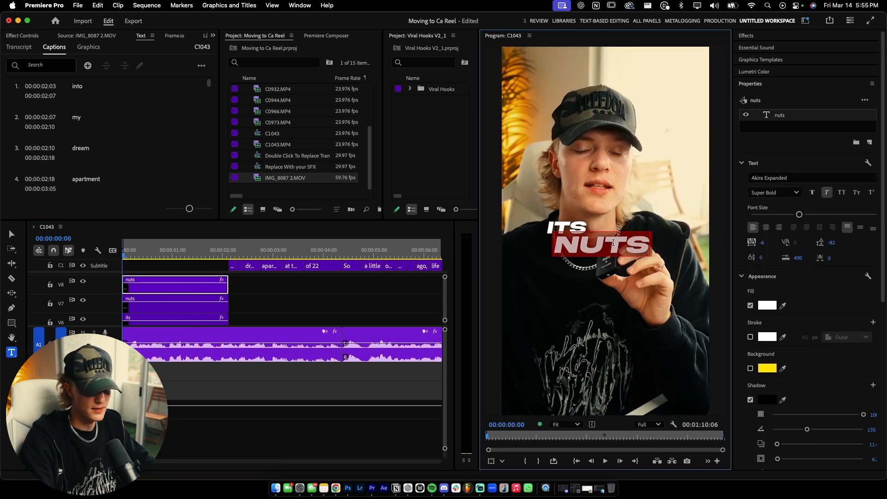
type("to say")
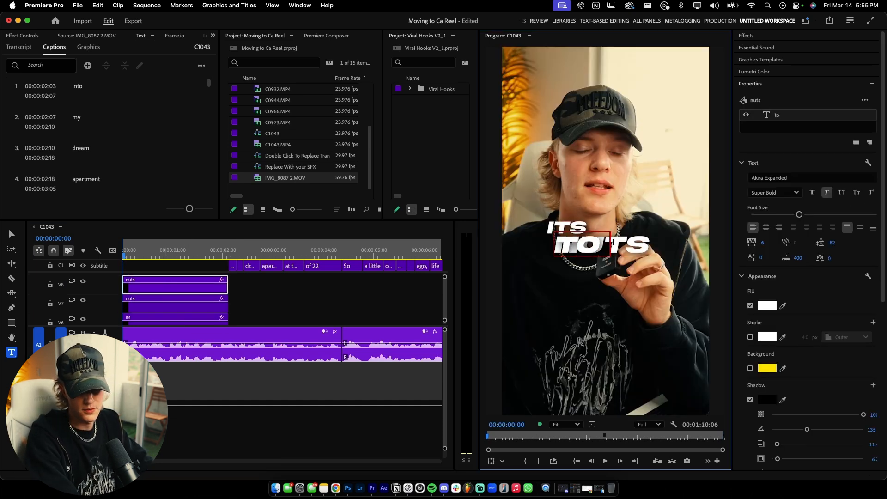
Shrink the "to say" text and tuck it under the right part of "nuts" at X 413.
scroll(840, 327, "down", 5)
mouse_move(841, 326)
left_mouse_down()
mouse_move(849, 341)
mouse_move(853, 328)
left_mouse_up()
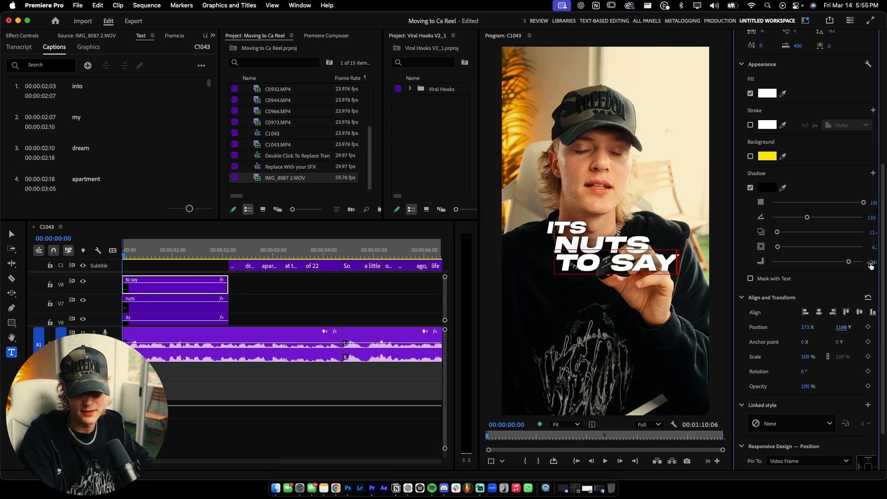
scroll(870, 265, "up", 6)
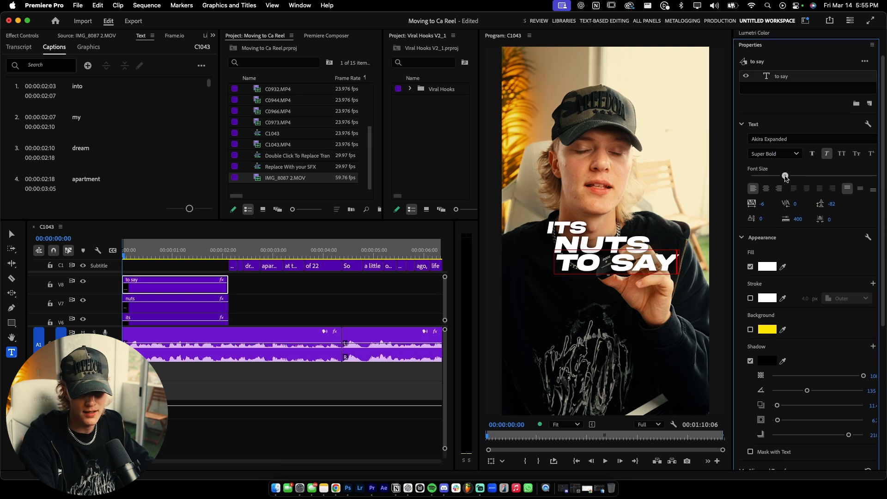
triple_click(613, 272)
mouse_move(783, 175)
left_mouse_down()
mouse_move(801, 176)
mouse_move(785, 176)
left_mouse_up()
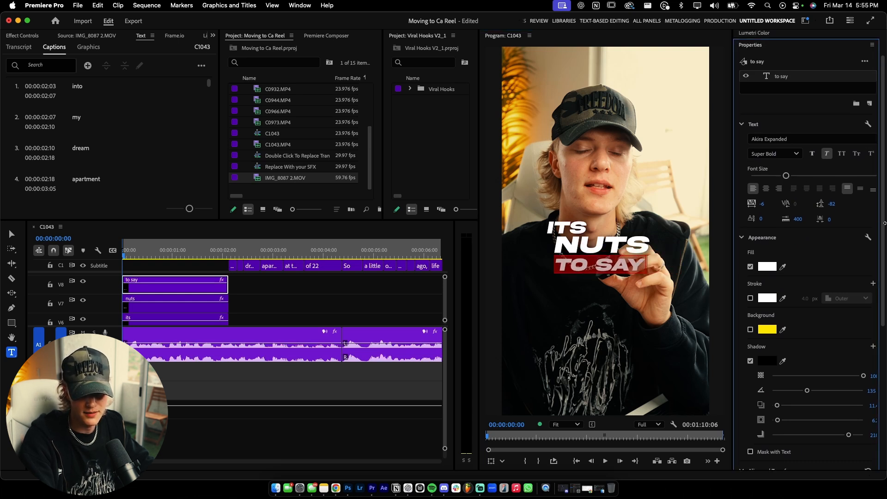
scroll(836, 310, "down", 8)
mouse_move(841, 282)
left_mouse_down()
mouse_move(834, 284)
mouse_move(870, 282)
mouse_move(842, 283)
left_mouse_up()
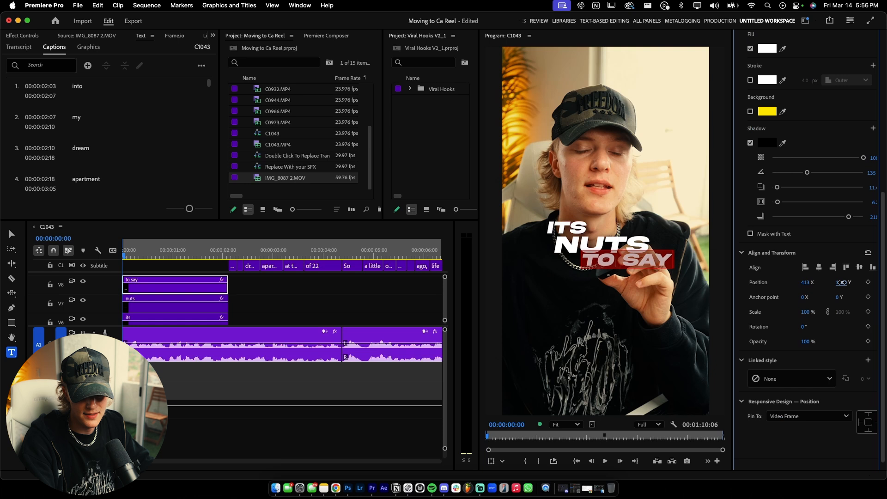
Duplicate the "to say" graphic onto track V9 and change the copy's text to "this".
left_click(256, 300)
scroll(144, 301, "up", 2)
left_click(156, 296)
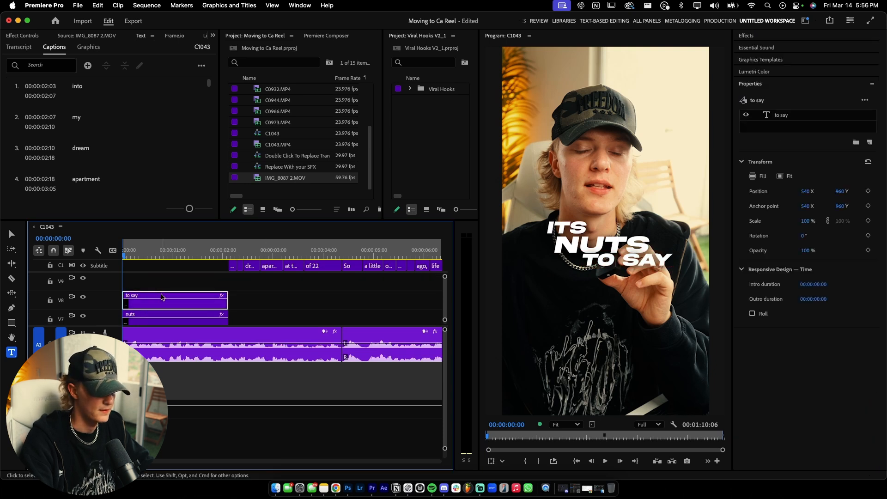
left_click_drag(169, 294, 168, 277)
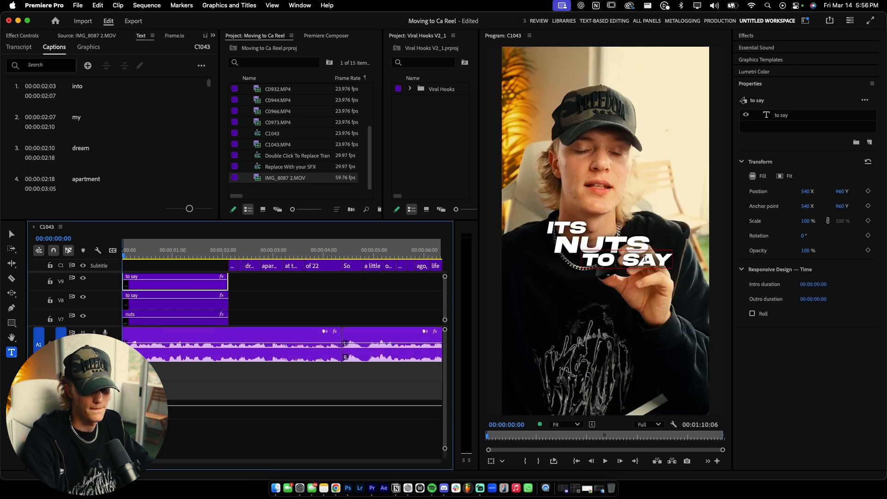
double_click(641, 260)
type("this")
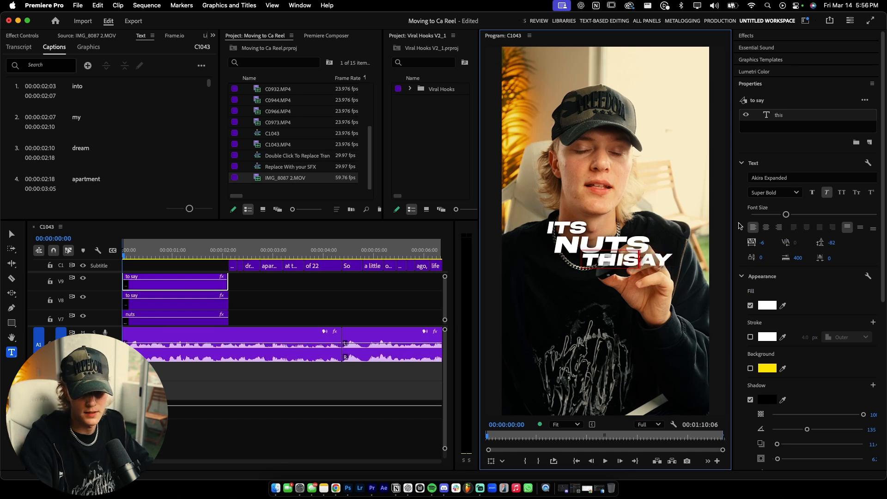
Enlarge the "this" text to the width of the words above and position it below "to say".
key("super+a")
left_click_drag(785, 215, 829, 215)
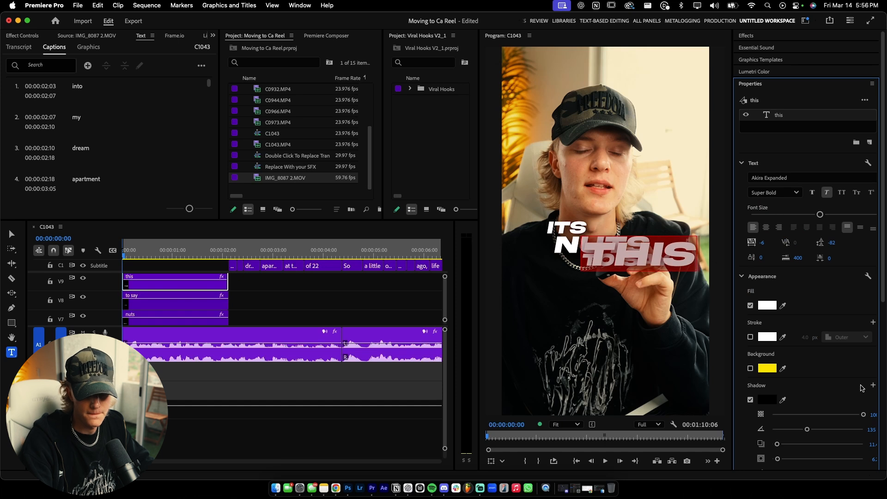
scroll(813, 323, "down", 5)
left_click_drag(807, 381, 731, 384)
mouse_move(840, 380)
left_mouse_down()
mouse_move(882, 380)
mouse_move(852, 379)
left_mouse_up()
Shrink the "its" text slightly more and line it up with the left edge of "nuts".
left_click(568, 227)
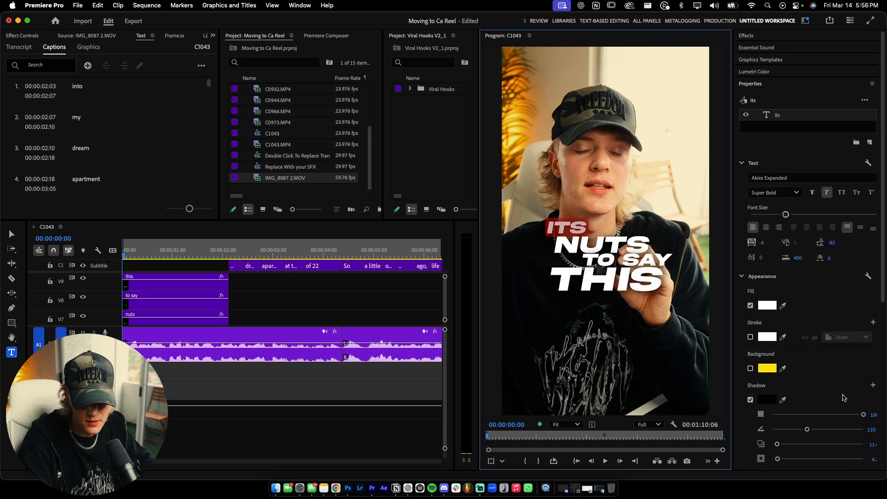
scroll(883, 283, "down", 5)
scroll(883, 283, "up", 5)
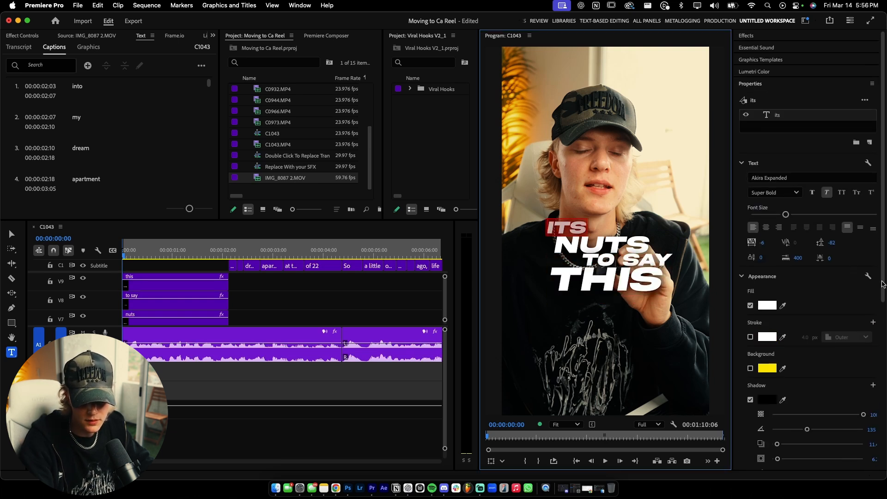
left_click_drag(785, 214, 779, 214)
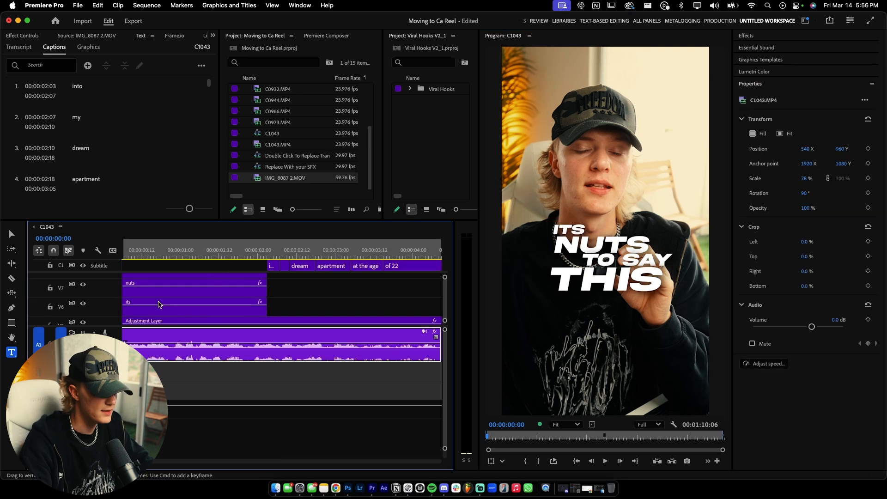
Trim the starts of the "nuts", "to say" and "this" graphics into a stagger so the words appear one after another.
scroll(159, 304, "left", 2)
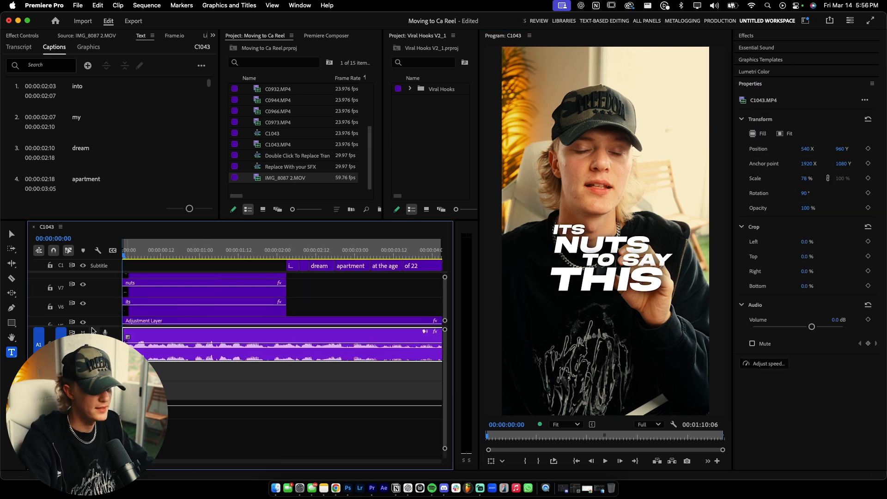
left_click_drag(98, 326, 98, 386)
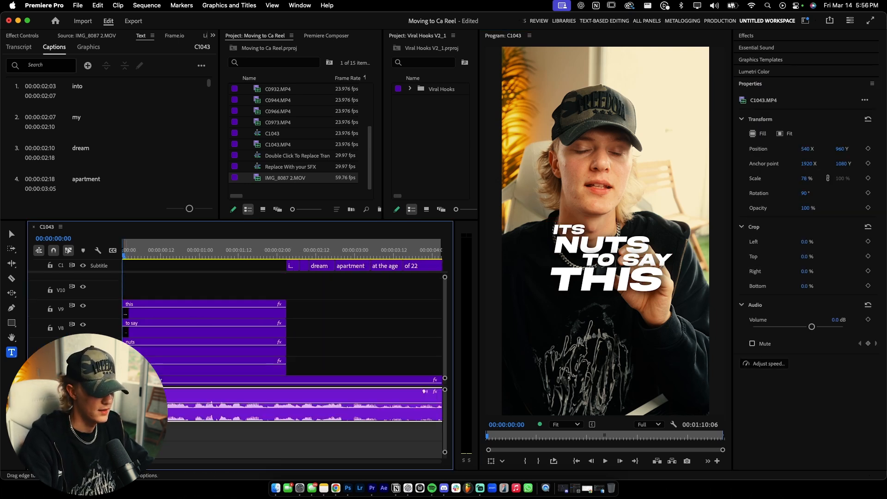
left_click_drag(126, 349, 144, 311)
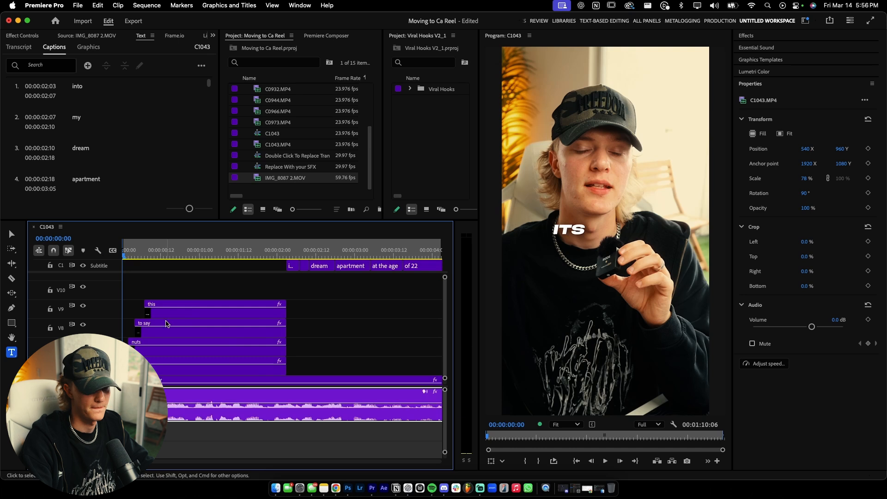
Play the opening and trim the starts of "to say" and "this" further in to match the speech.
key("space")
key("space")
left_click_drag(138, 333, 171, 312)
key("space")
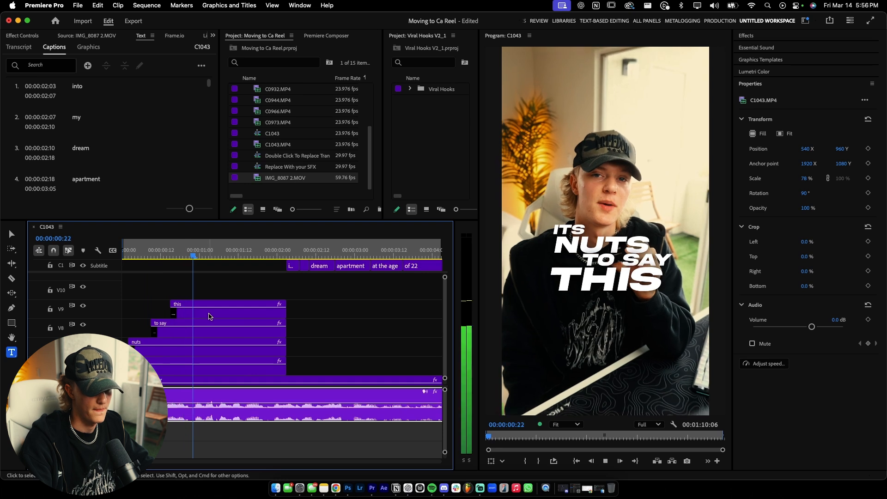
key("space")
Split the four text graphics at 00:00:01:07 and delete the parts after the cut.
key("c")
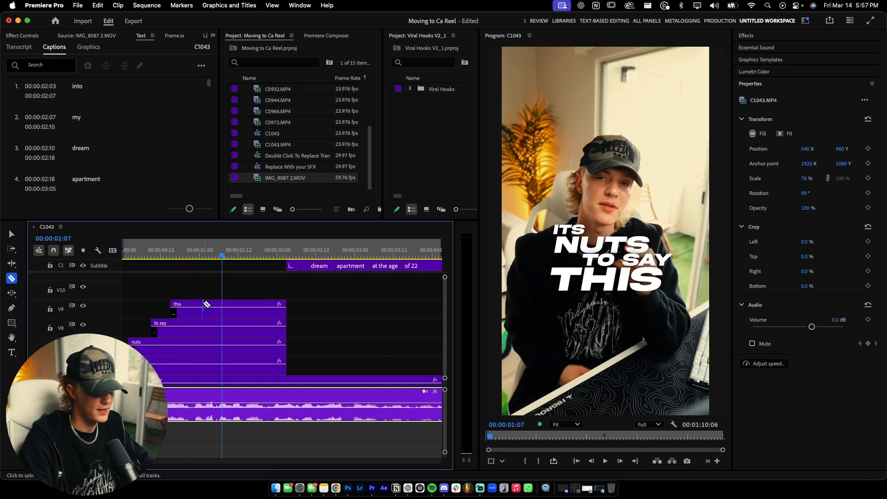
left_click(221, 305)
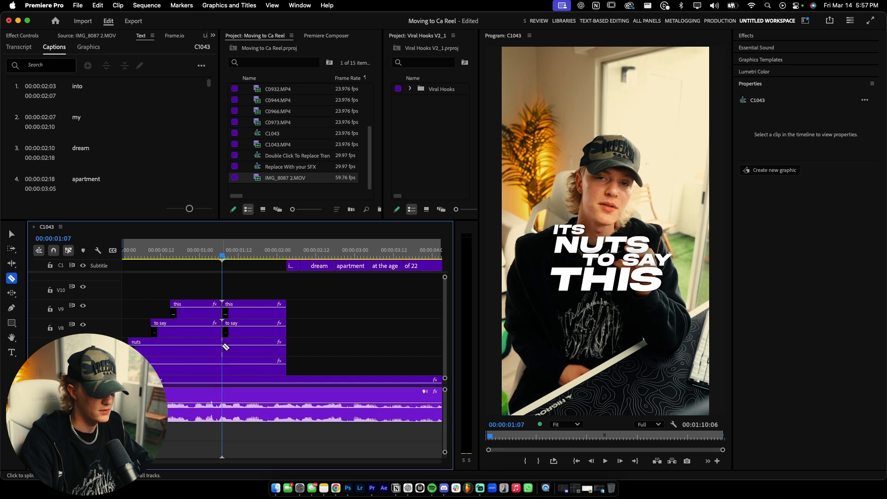
key("v")
left_click_drag(326, 373, 191, 366)
key("Delete")
Nest the four remaining text graphics as Nested Sequence 01.
right_click(191, 366)
left_click(217, 250)
key("Return")
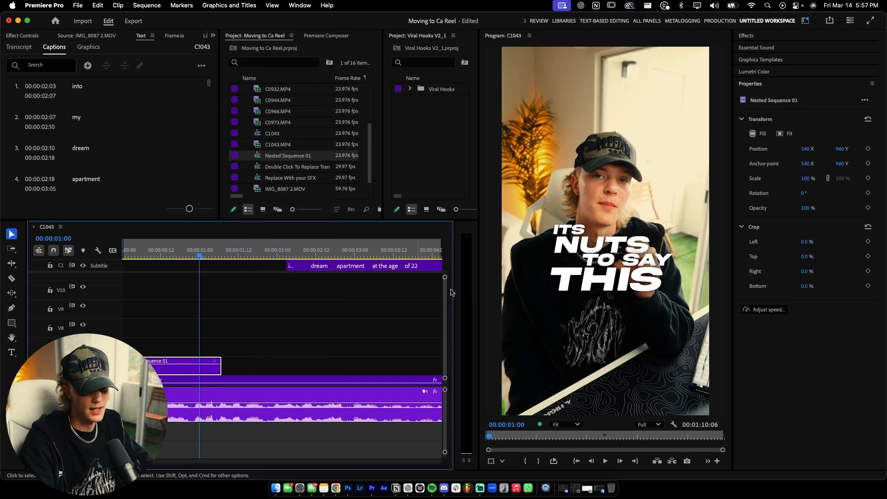
Apply the "TakeOver- 2. Slide Down Out" preset to Nested Sequence 01.
left_click(747, 36)
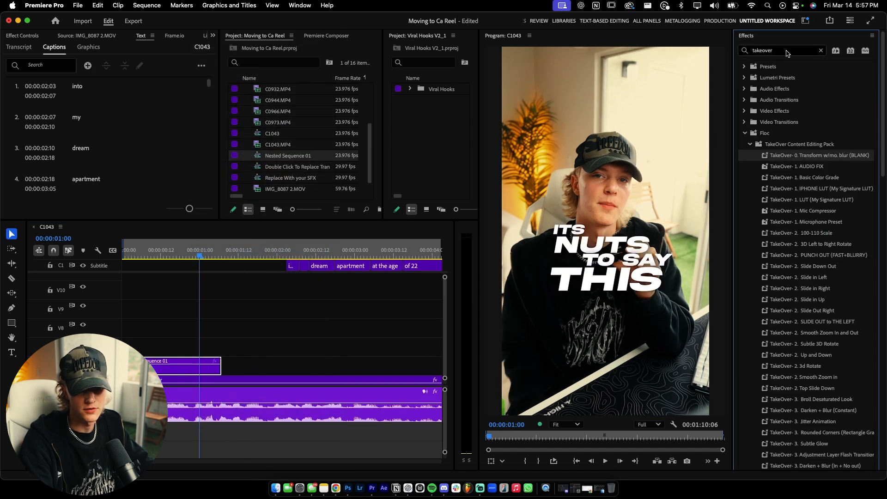
scroll(845, 198, "down", 4)
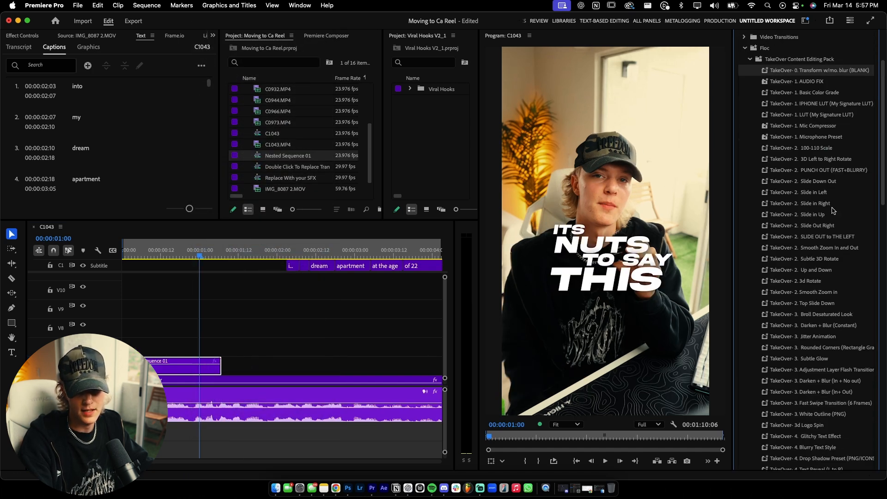
left_click_drag(819, 181, 182, 363)
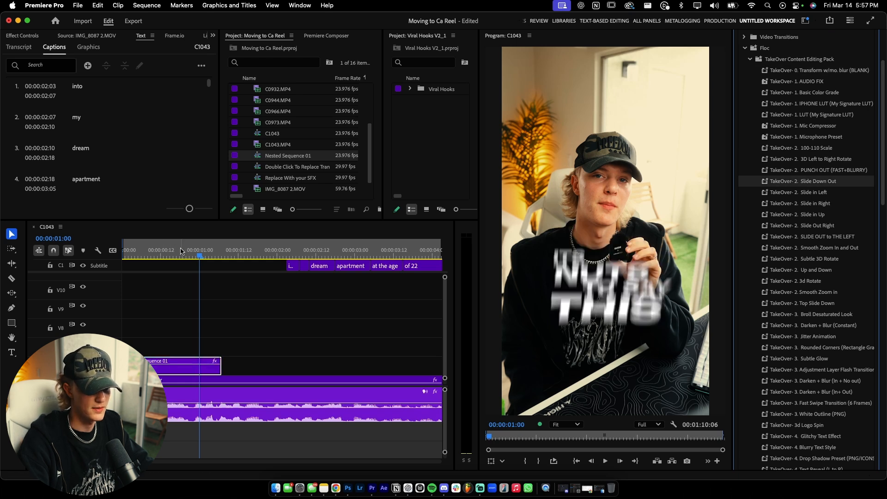
Play back the opening several times to check the slide-down exit of the nested text.
left_click_drag(182, 253, 122, 254)
key("space")
key("space")
left_click_drag(189, 253, 107, 272)
key("space")
key("space")
key("space")
key("space")
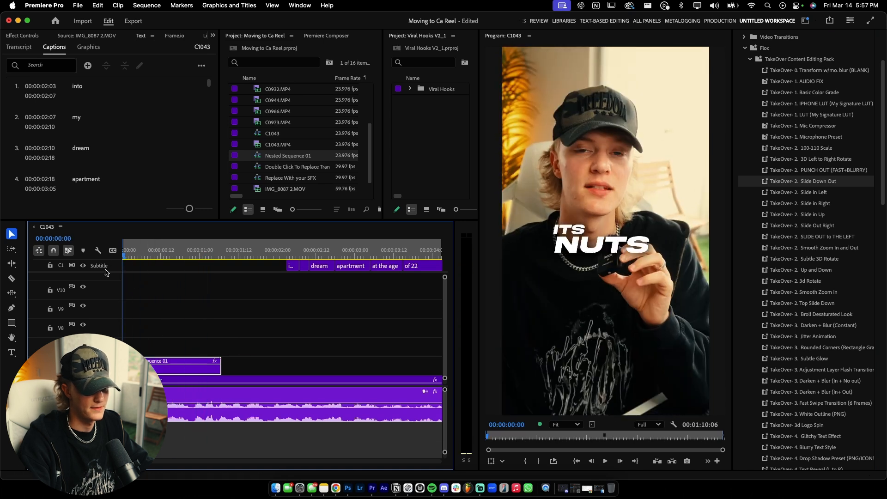
Move Nested Sequence 01 down to track V2 beneath the adjustment layers and play the opening.
key("grave")
left_click_drag(130, 198, 146, 220)
key("grave")
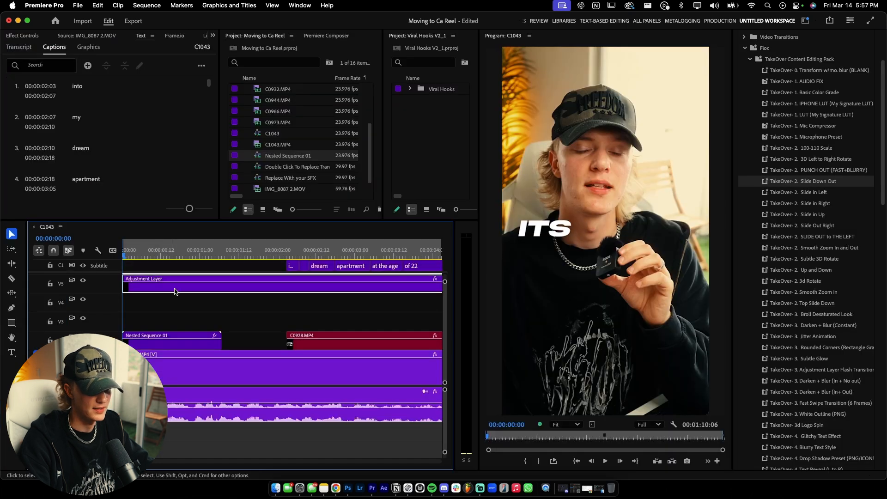
key("space")
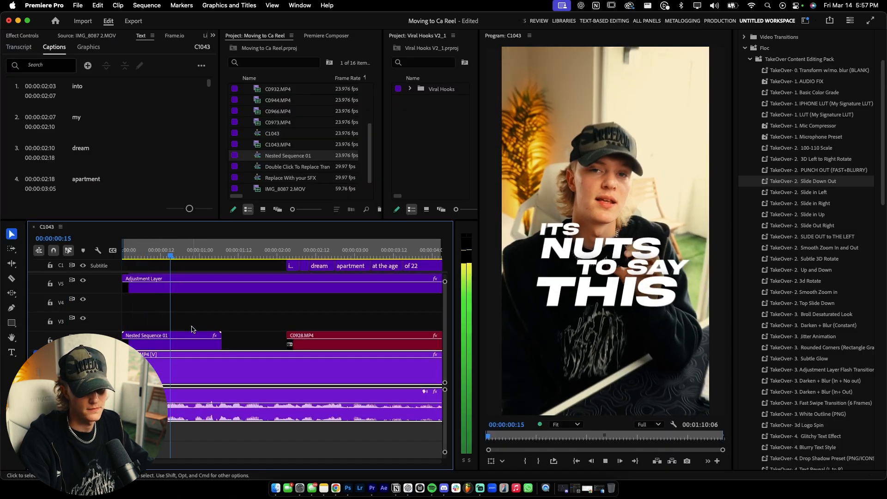
key("space")
key("Home")
Apply the "TakeOver- 4. Blurry Text Style" preset to Nested Sequence 01, set its blurriness to 3.8, and play the result.
left_click(143, 332)
left_click_drag(882, 167, 886, 241)
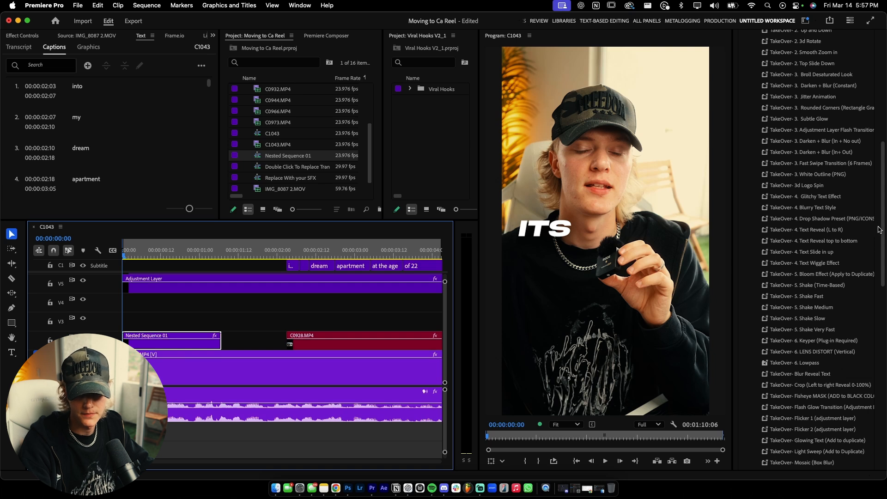
left_click_drag(818, 209, 172, 337)
left_click(22, 35)
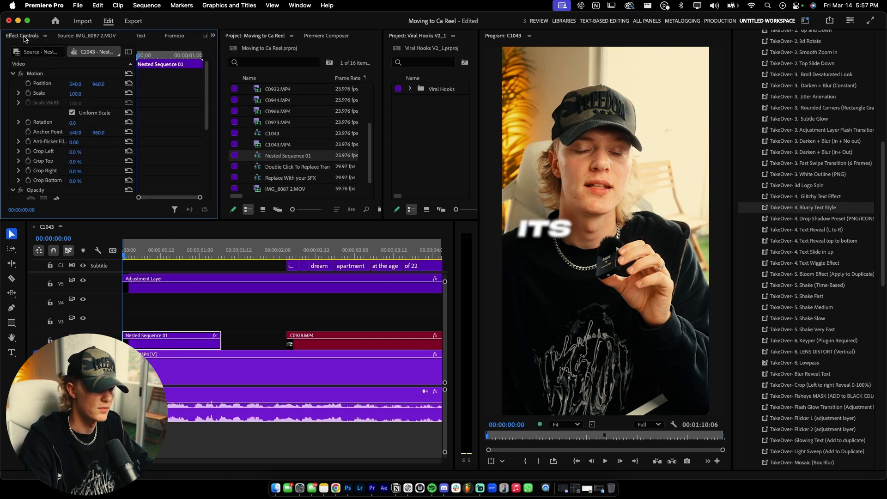
scroll(144, 174, "down", 5)
left_click_drag(73, 146, 60, 146)
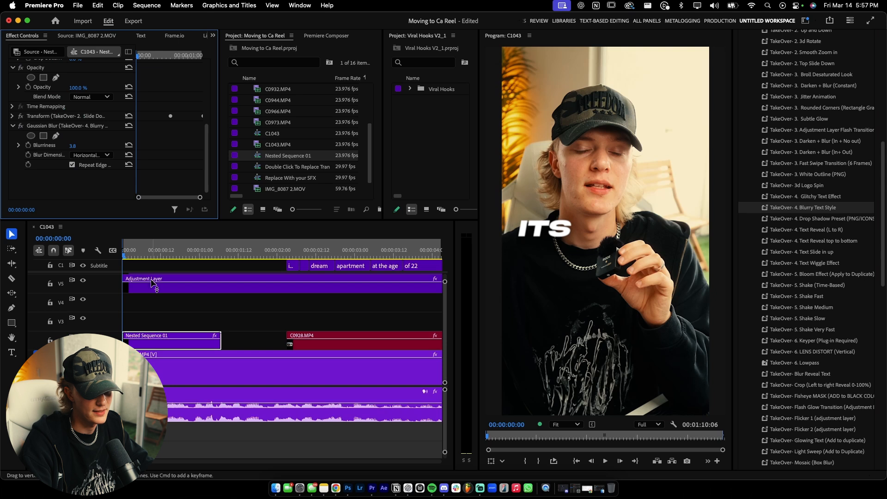
left_click(174, 296)
key("space")
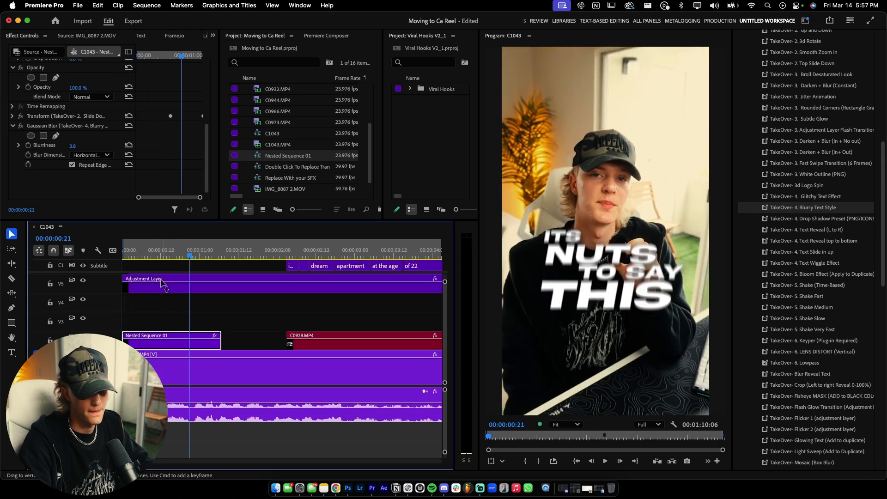
key("space")
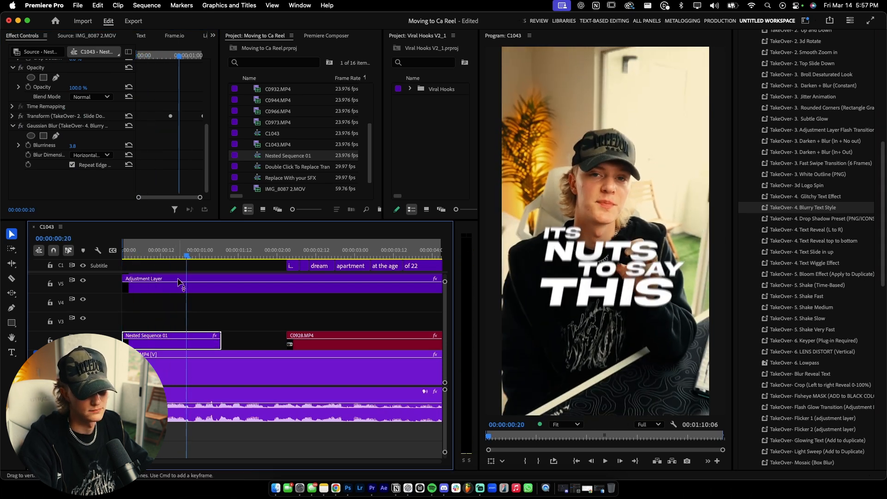
left_click_drag(178, 254, 115, 263)
key("space")
key("space")
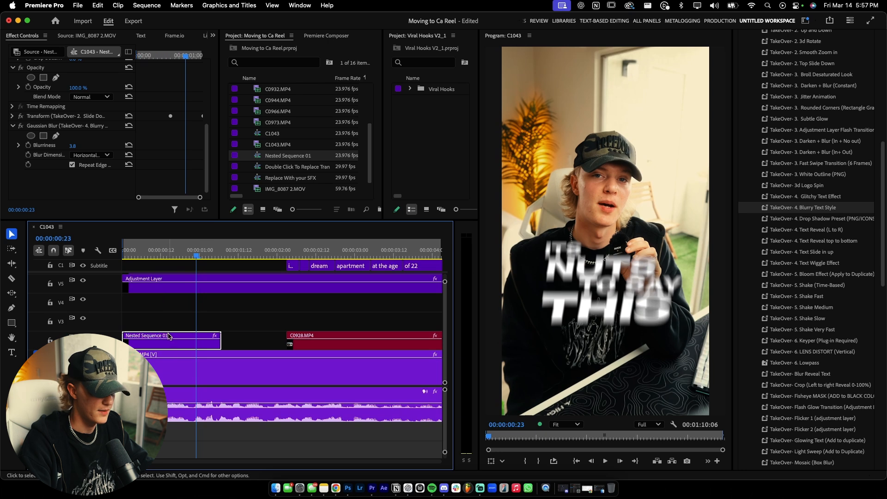
Open Nested Sequence 01, copy its four text graphics, and return to the C1043 sequence.
left_click_drag(167, 337, 169, 316)
double_click(158, 356)
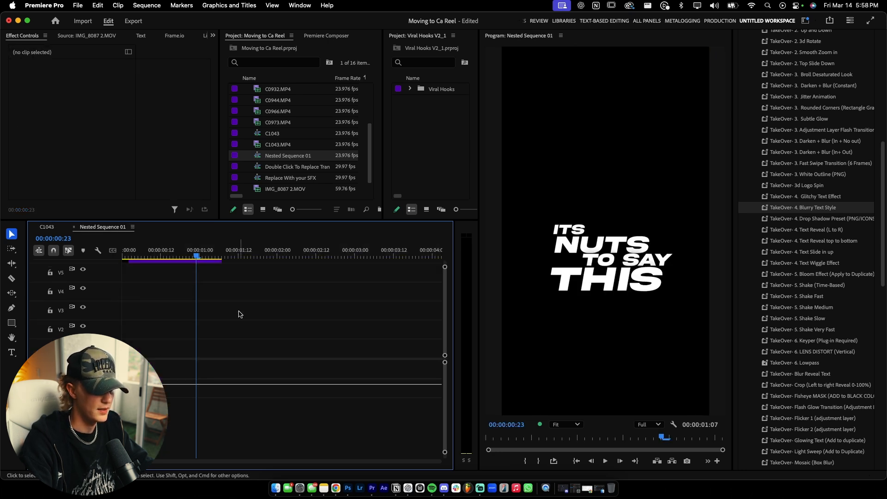
key("grave")
left_click_drag(236, 90, 105, 185)
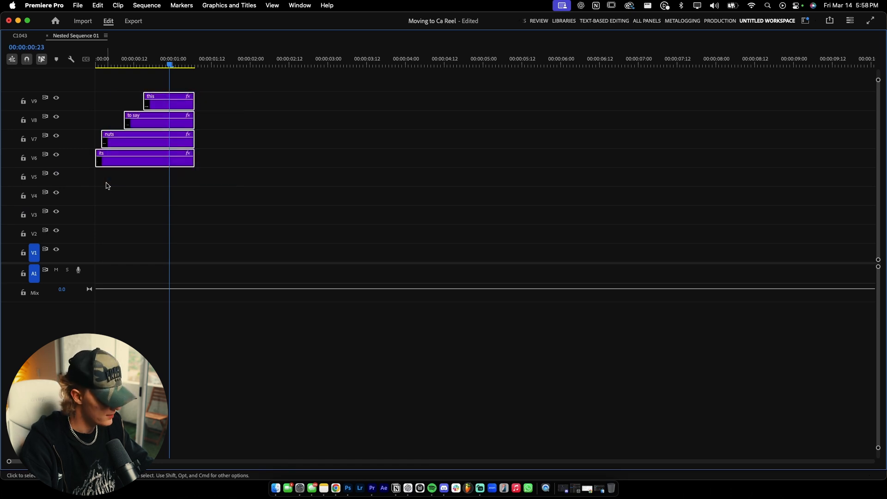
left_click(22, 36)
Try pasting the four text graphics at the start of C1043, and undo the paste.
key("Delete")
left_click_drag(121, 63, 73, 69)
key("super+v")
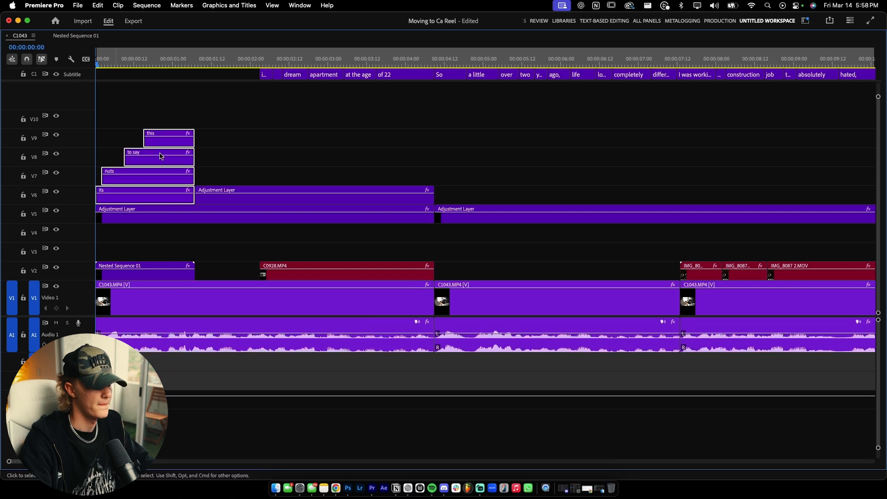
key("super+z")
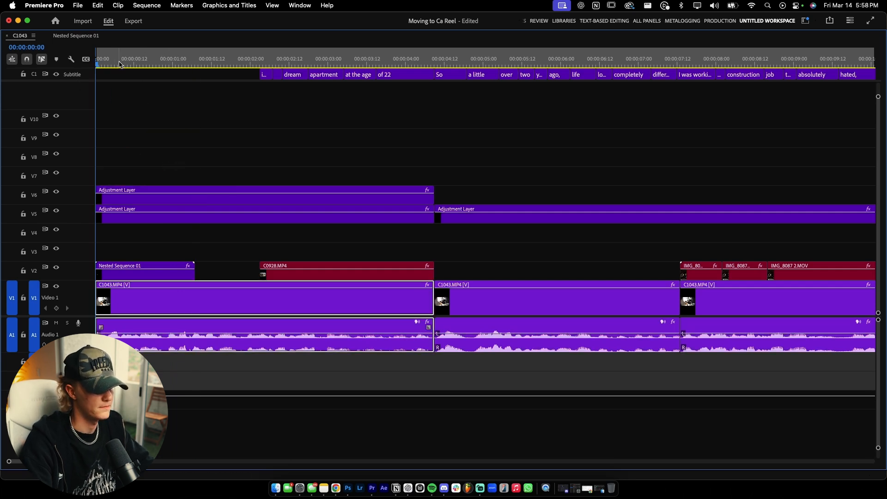
Paste the four text graphics at 00:00:04:17, move them back over the opening on tracks V7 to V10, and play it.
left_click(461, 61)
key("super+v")
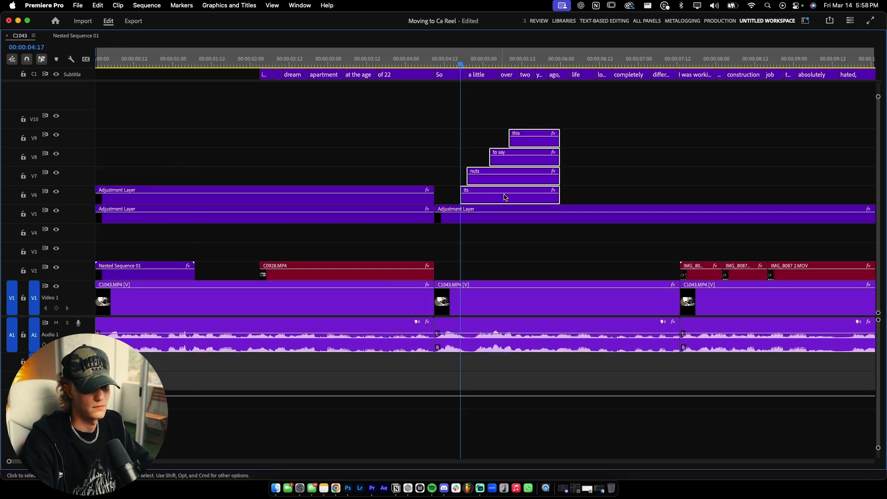
left_click_drag(612, 131, 147, 177)
left_click(113, 74)
left_click(110, 64)
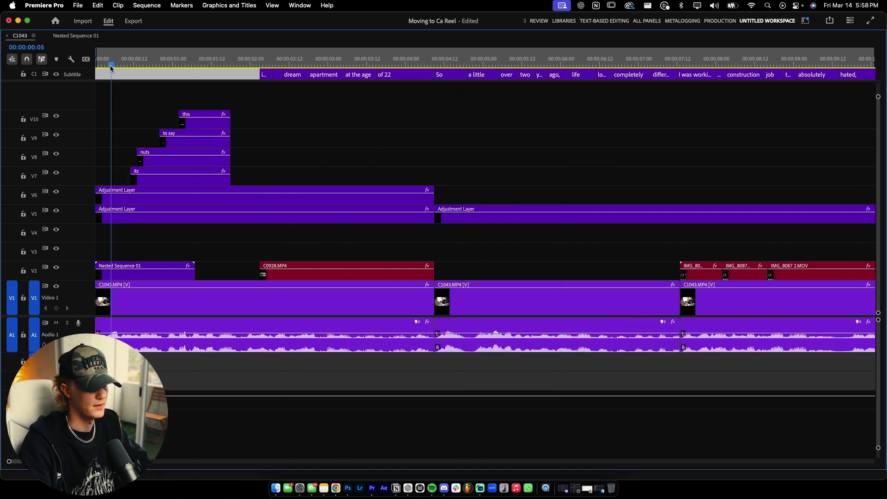
key("grave")
key("space")
scroll(237, 319, "up", 3)
key("space")
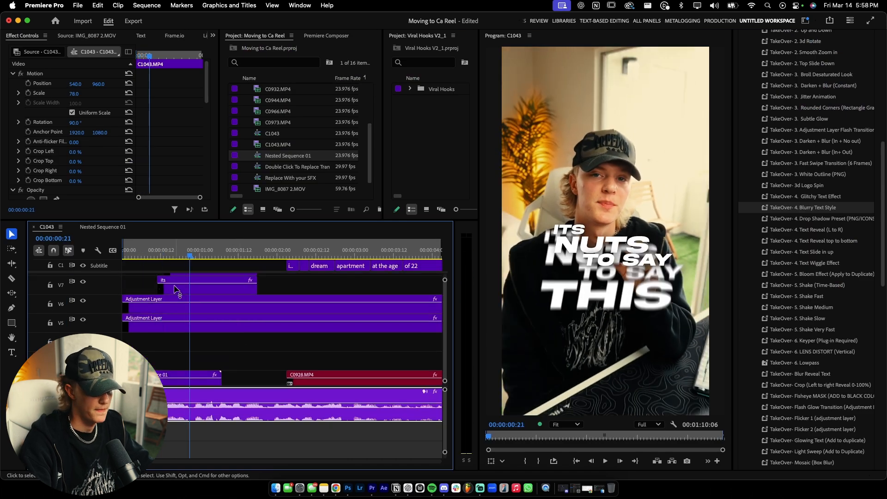
Delete the pasted "its", "to say" and "this" graphics, keeping only "nuts".
scroll(175, 288, "up", 3)
scroll(168, 323, "down", 1)
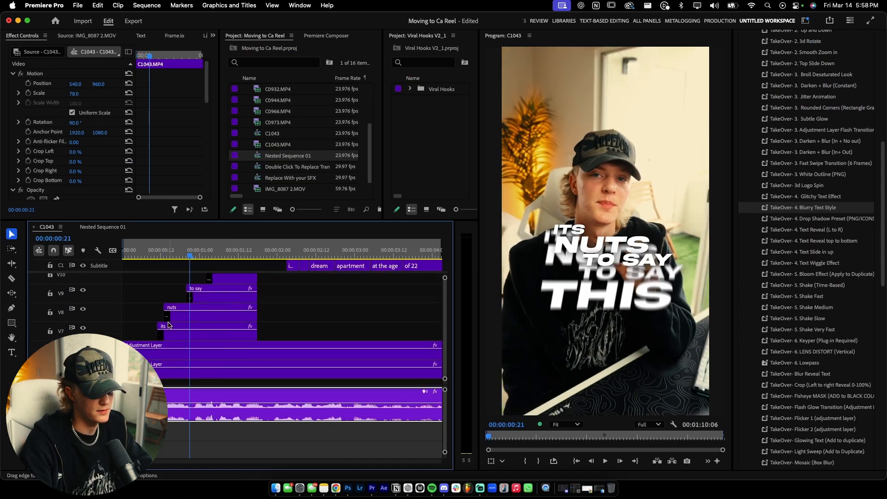
left_click(145, 321)
scroll(226, 308, "up", 1)
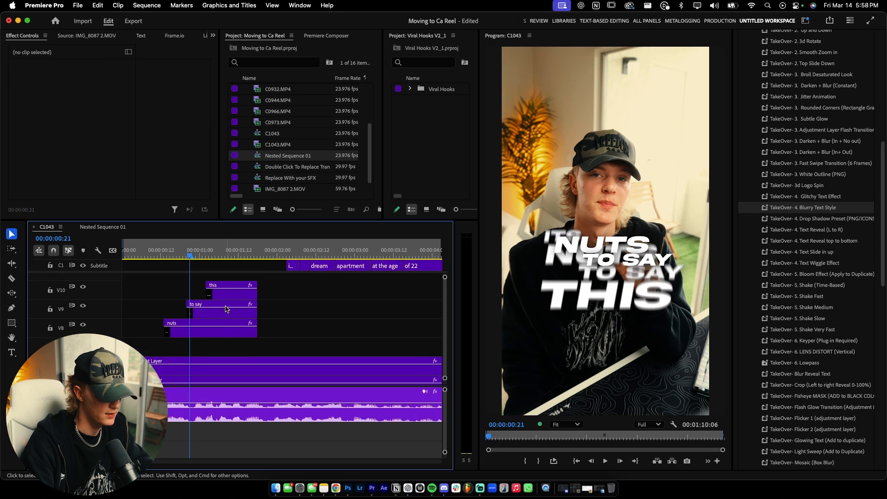
left_click_drag(291, 309, 189, 295)
key("Delete")
Replace the text of the remaining "nuts" graphic with "BUT" and play the opening.
key("Home")
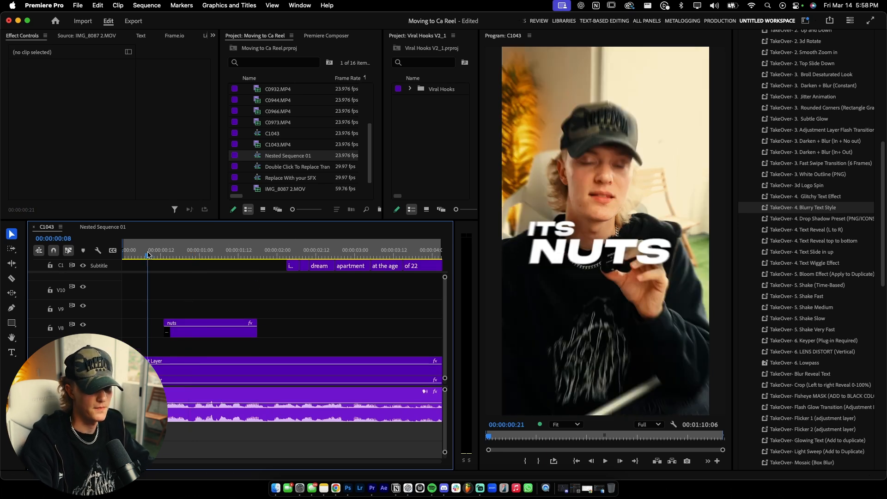
key("space")
key("space")
left_click(192, 323)
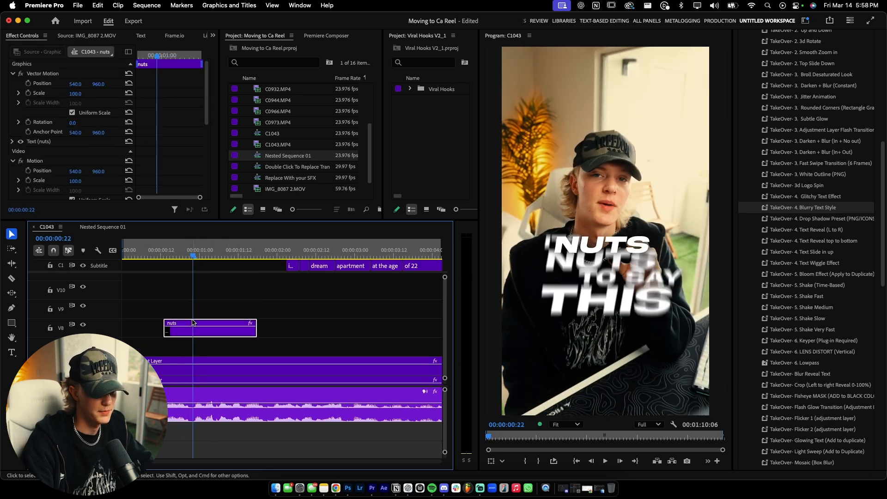
key("t")
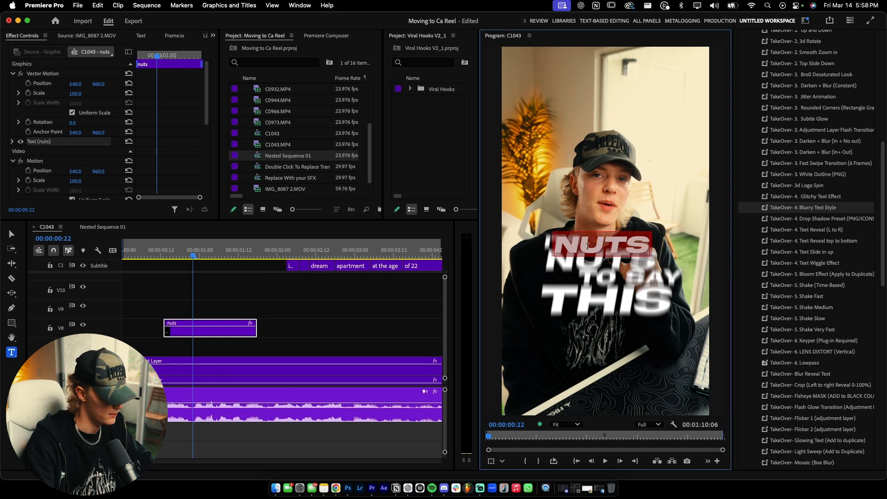
type("but")
left_click(298, 325)
left_click(193, 322)
key("space")
key("space")
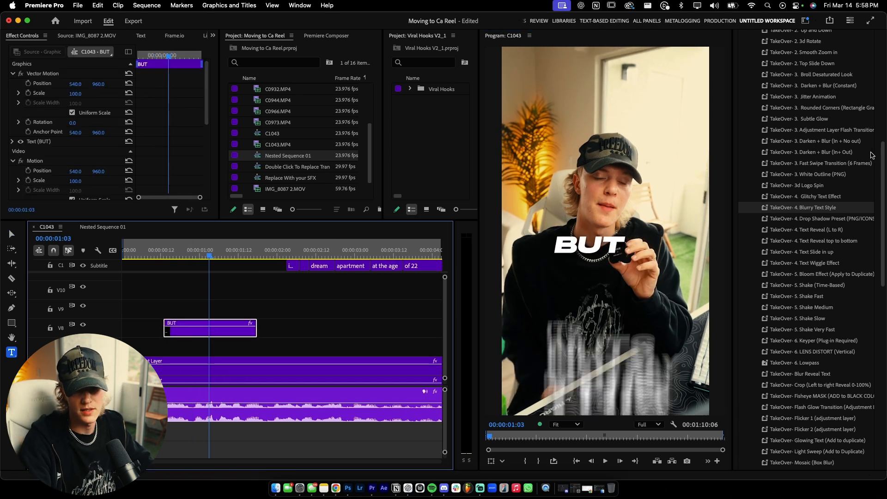
Center-align the BUT text and center it horizontally and vertically in the frame.
scroll(813, 138, "up", 10)
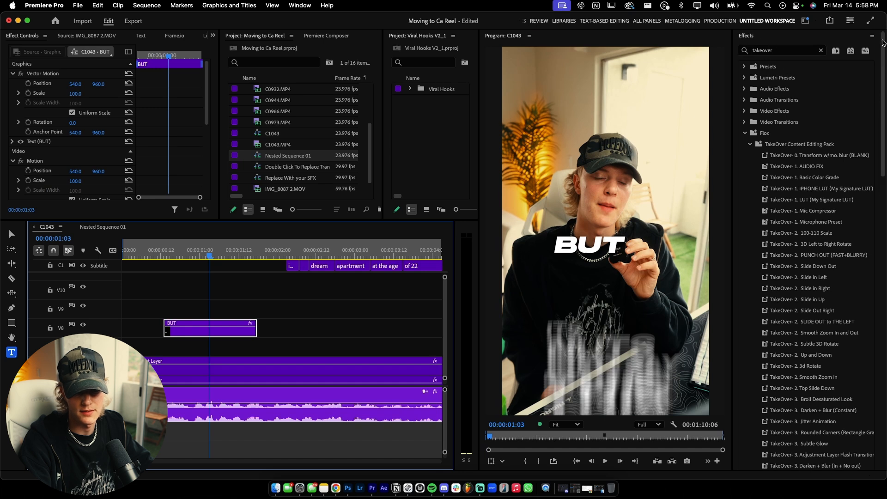
left_click(748, 36)
left_click(27, 21)
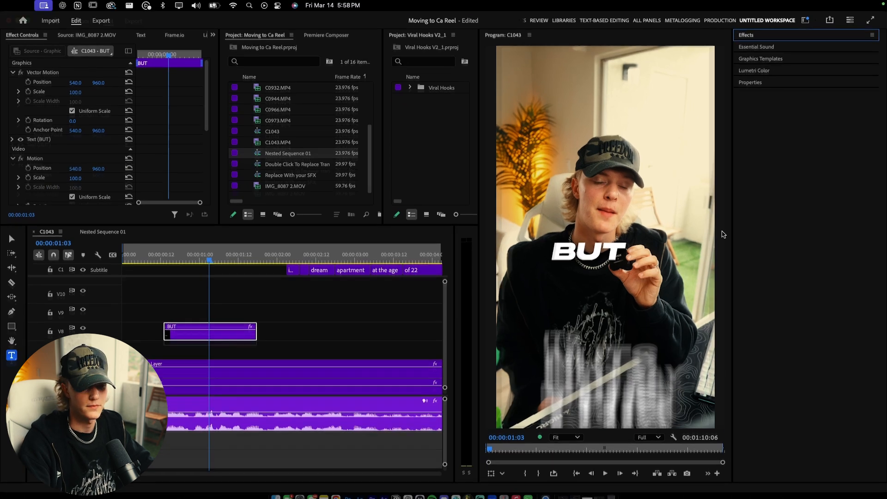
left_click(761, 83)
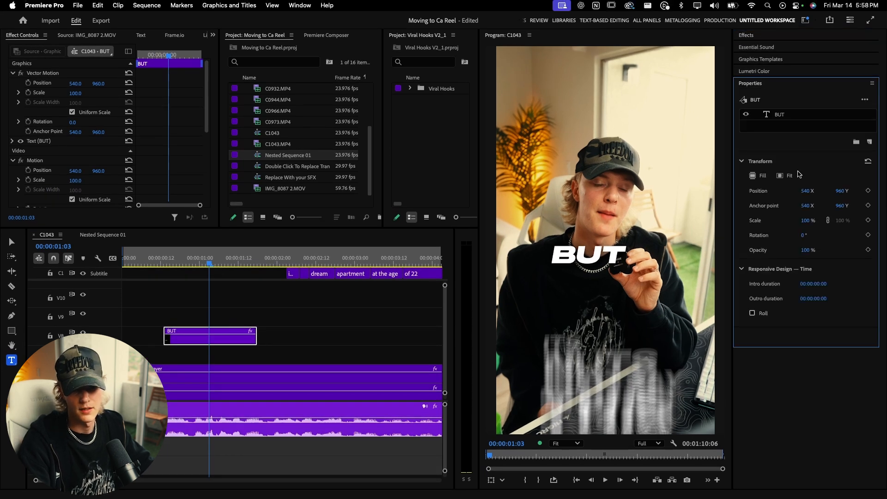
left_click(779, 114)
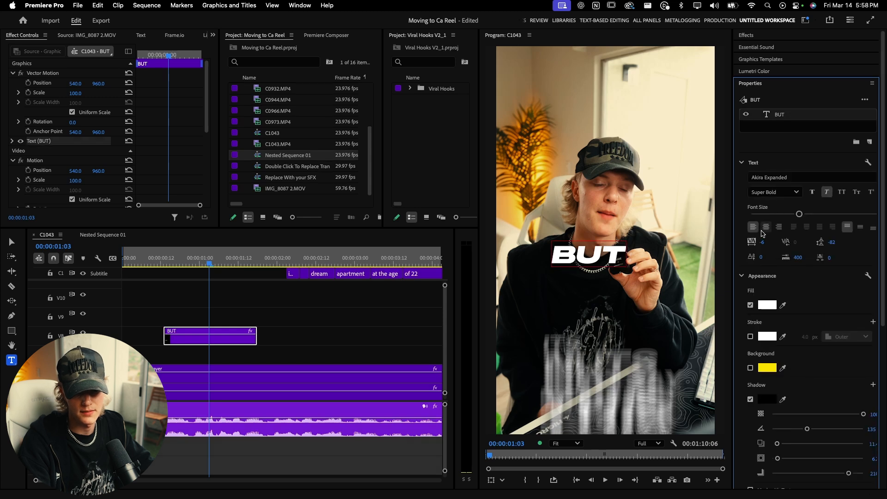
left_click(765, 227)
left_click_drag(881, 203, 880, 361)
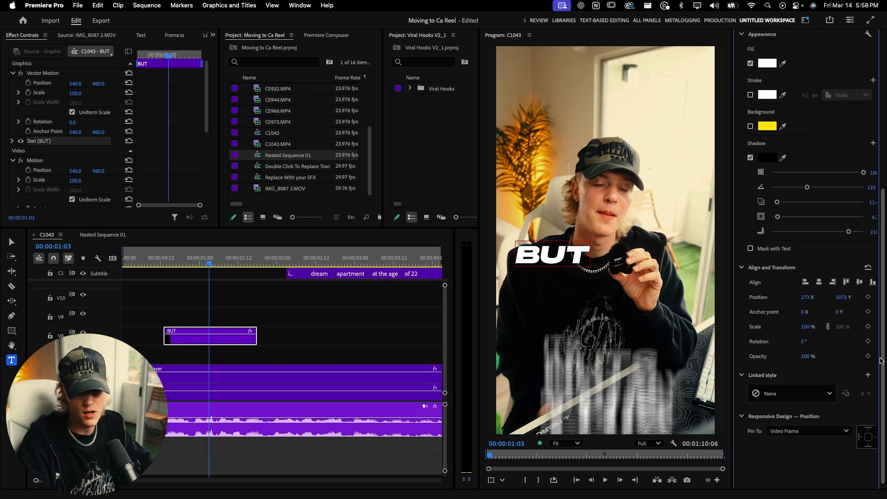
left_click(819, 282)
left_click(855, 286)
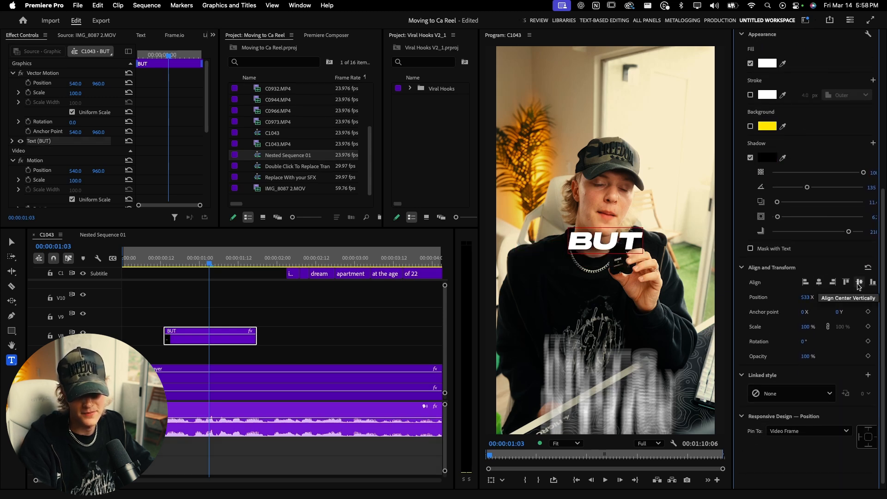
Play the opening and extend the start of the BUT graphic two frames earlier.
left_click(146, 280)
left_click_drag(160, 260, 131, 261)
key("space")
key("space")
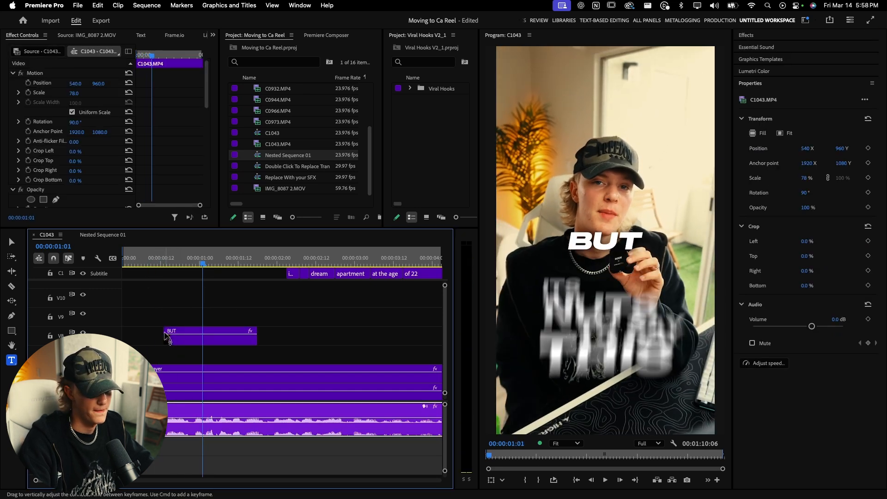
left_click_drag(165, 329, 157, 328)
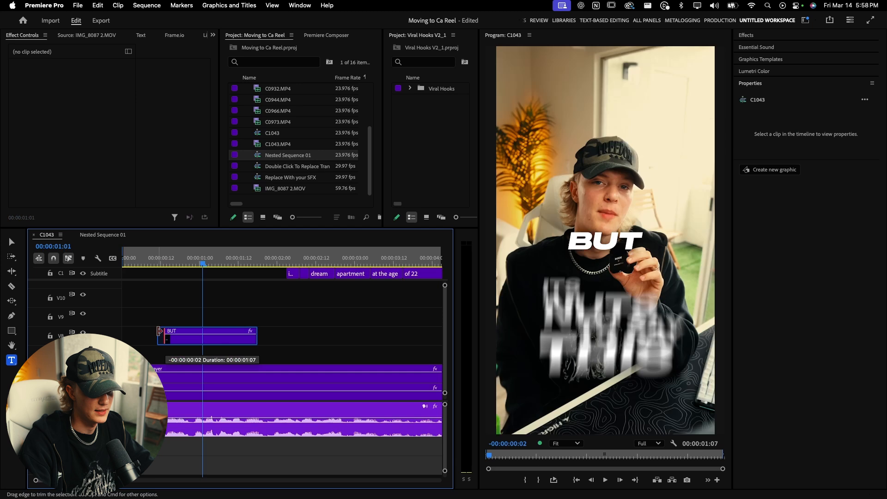
left_click(760, 37)
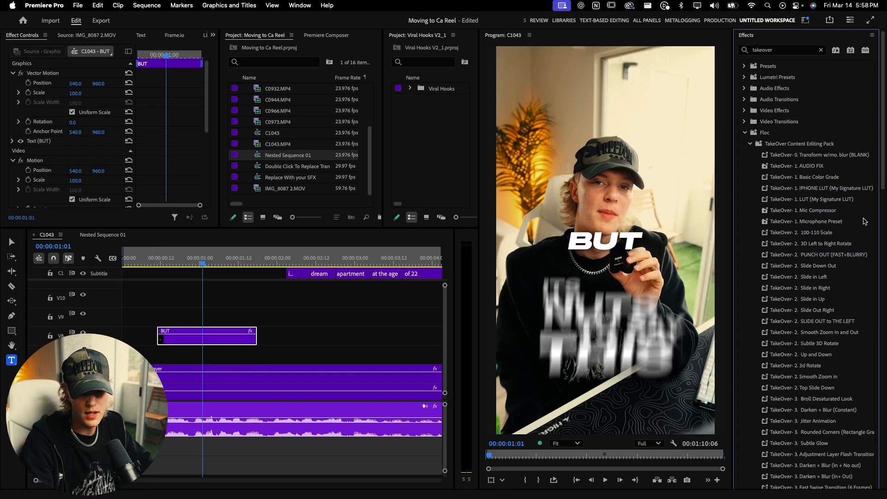
mouse_move(883, 158)
left_mouse_down()
mouse_move(883, 245)
mouse_move(884, 150)
left_mouse_up()
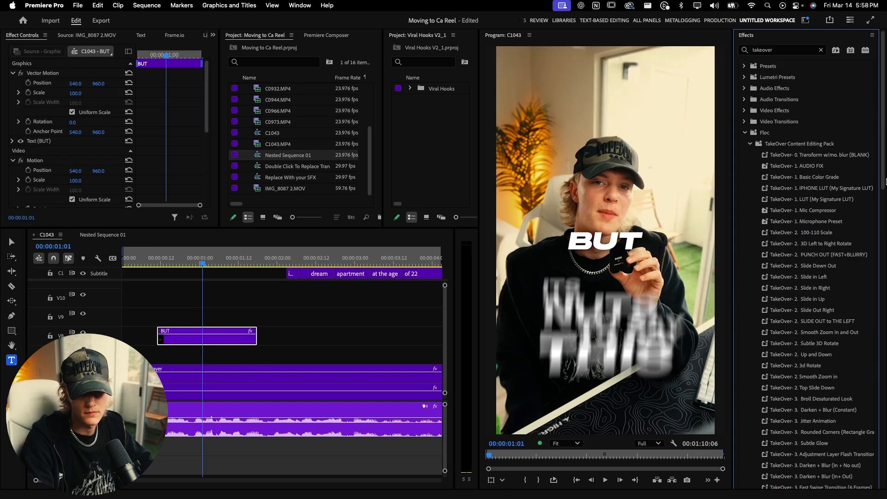
scroll(816, 290, "down", 10)
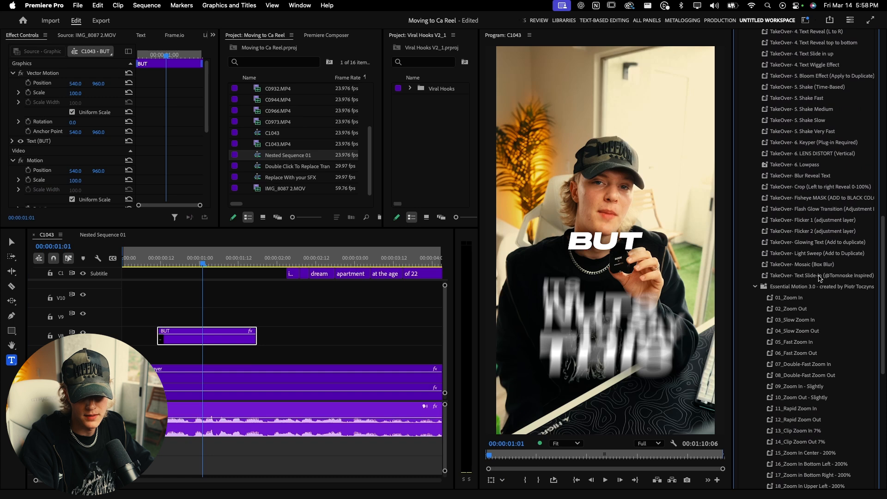
left_click(819, 276)
left_click(144, 261)
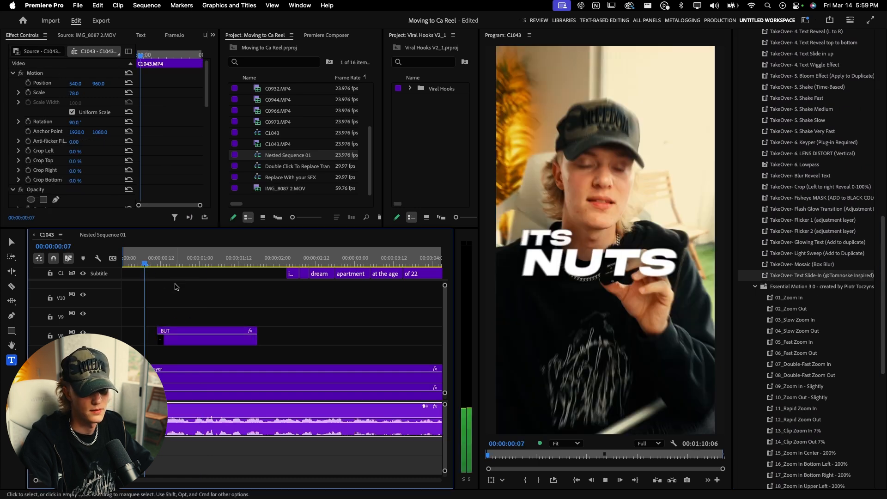
key("space")
left_click(167, 262)
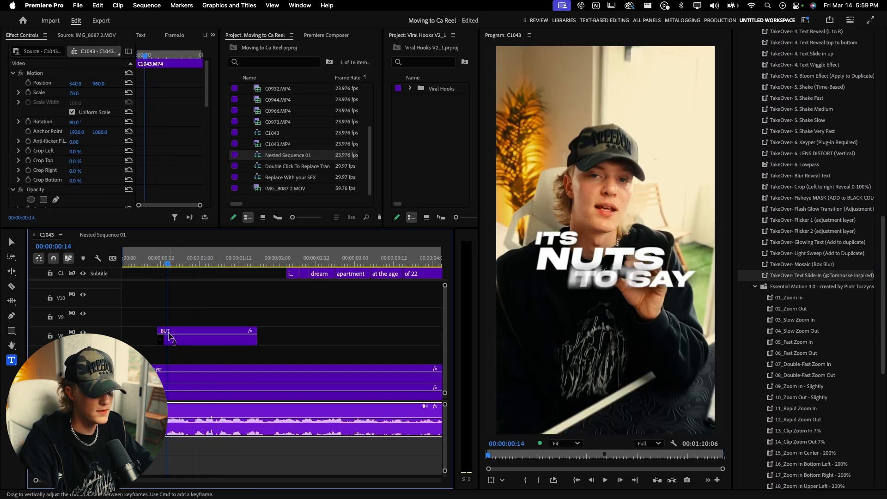
Lower the starting vertical Position value of the BUT graphic's slide-in Transform effect and replay the opening to check the animation.
left_click_drag(169, 335, 169, 335)
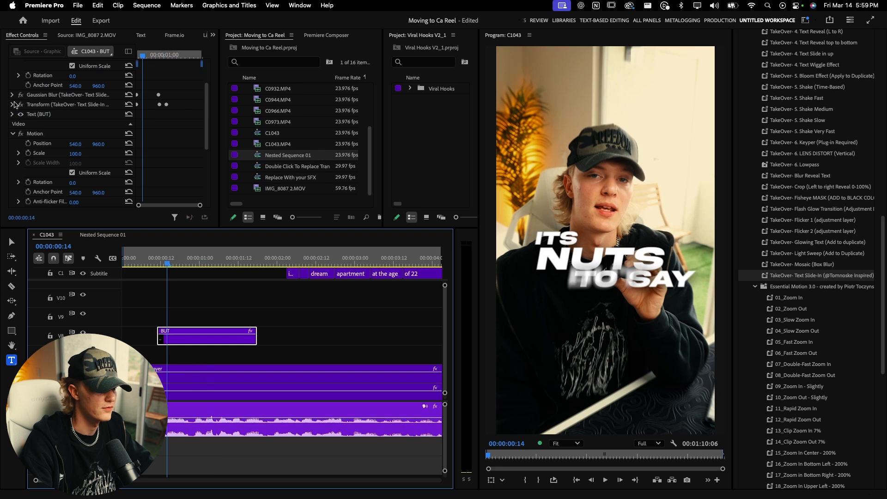
left_click(14, 103)
left_click_drag(146, 55, 135, 56)
left_click_drag(98, 134, 60, 134)
key("space")
key("space")
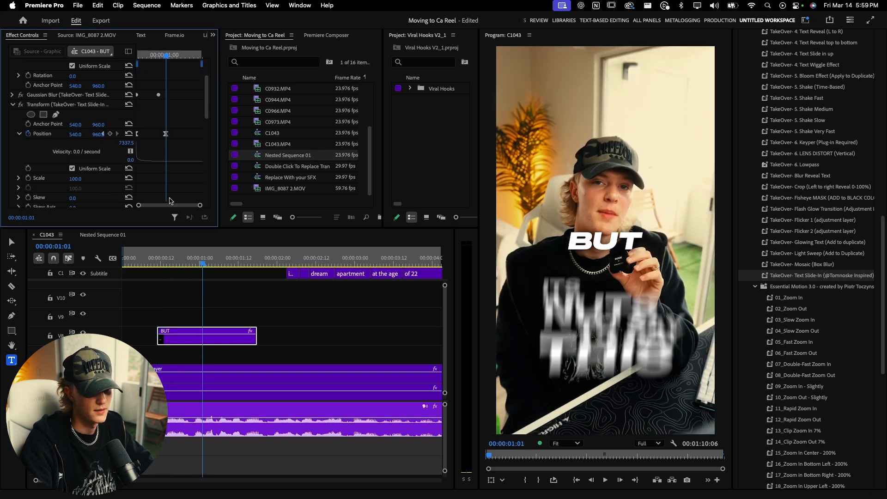
left_click(158, 272)
key("Home")
key("space")
key("space")
key("Home")
key("space")
key("space")
Set the BUT graphic's Vector Motion vertical position to 462 and extend its end to the start of the first caption.
left_click(203, 336)
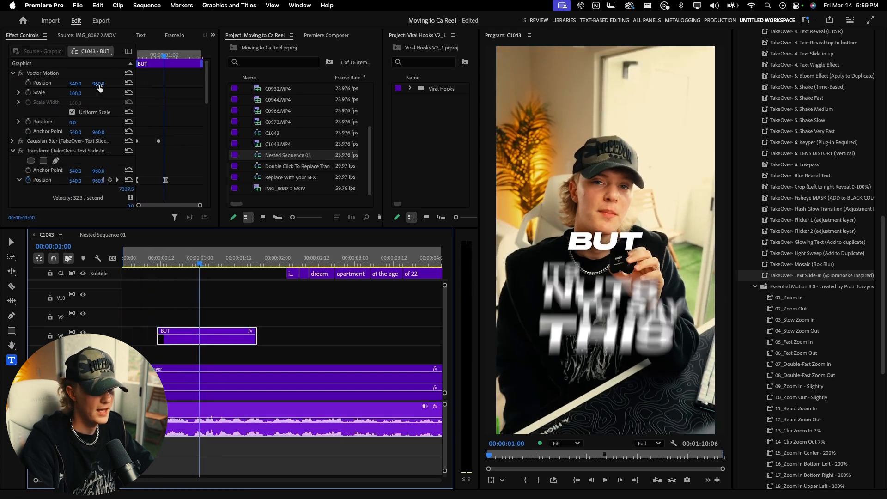
left_click_drag(101, 84, 114, 92)
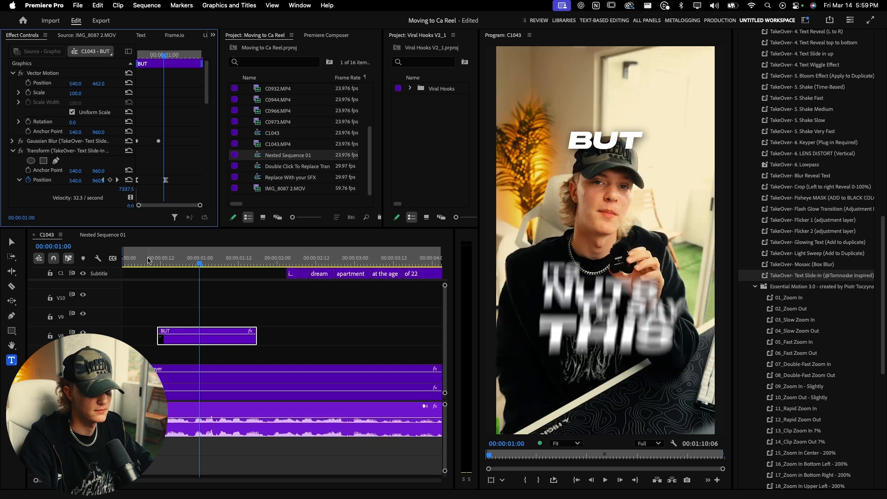
left_click(180, 300)
key("space")
left_click(208, 335)
left_click_drag(258, 328, 285, 329)
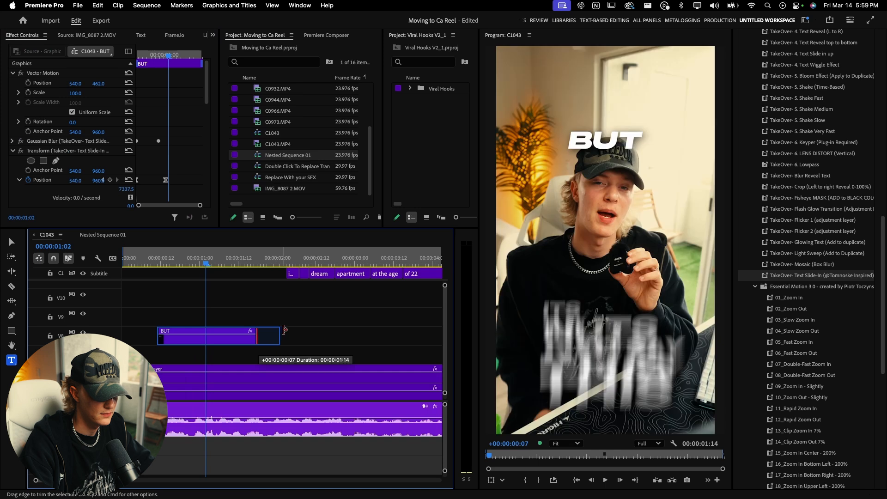
Split the BUT graphic at 00:00:01:02 and change the second part's text to "my".
left_click(147, 263)
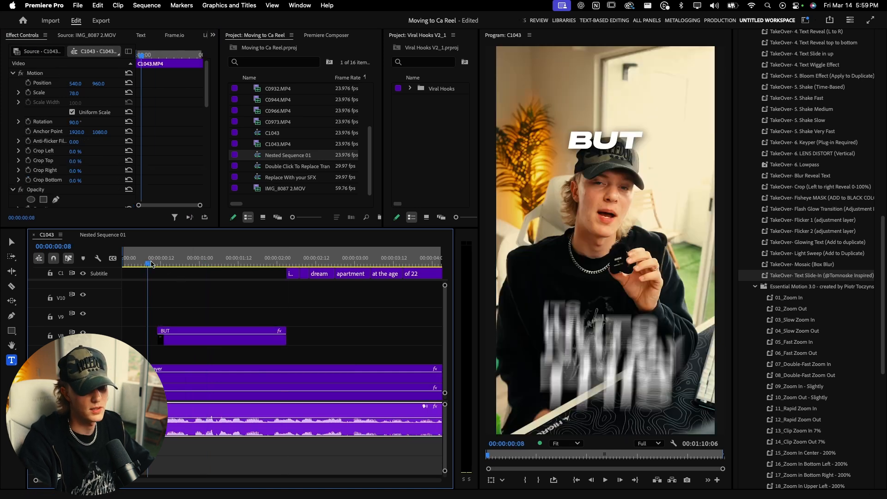
left_click_drag(151, 262, 207, 330)
key("c")
left_click(208, 329)
key("t")
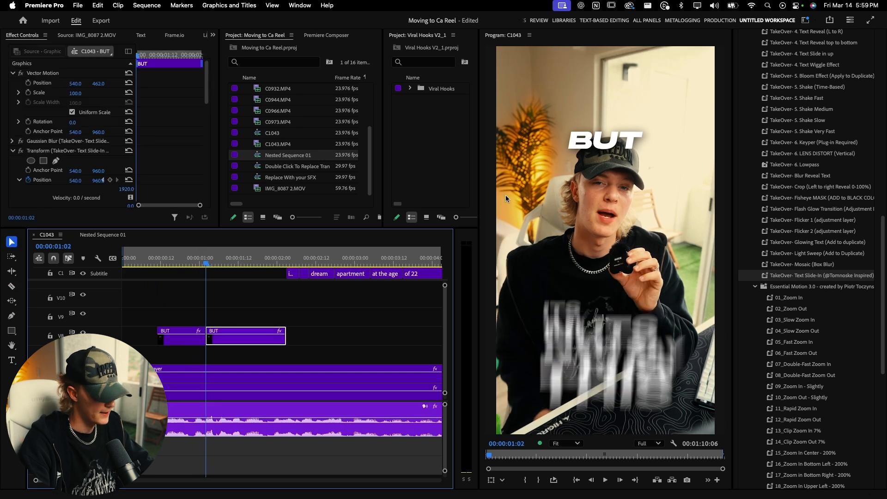
left_click(594, 134)
type("my")
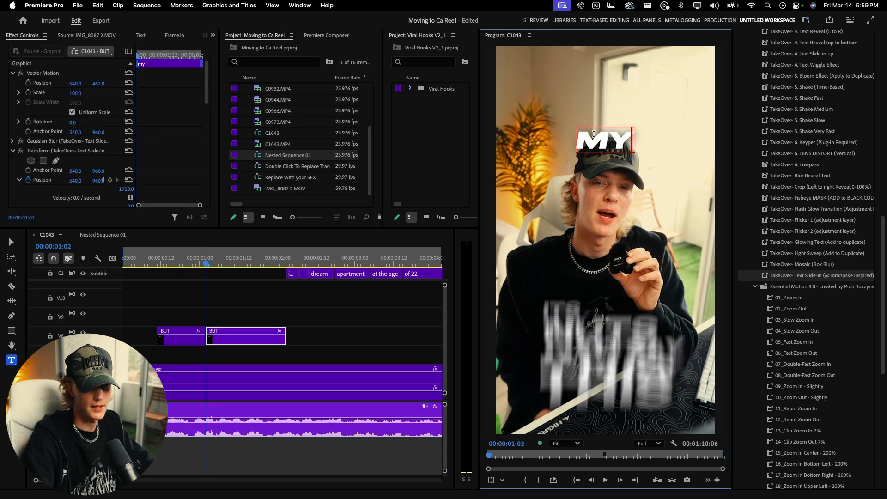
Play the "my" graphic, split it where the next word is spoken, and change the remaining part's text to "personal".
left_click(212, 306)
key("space")
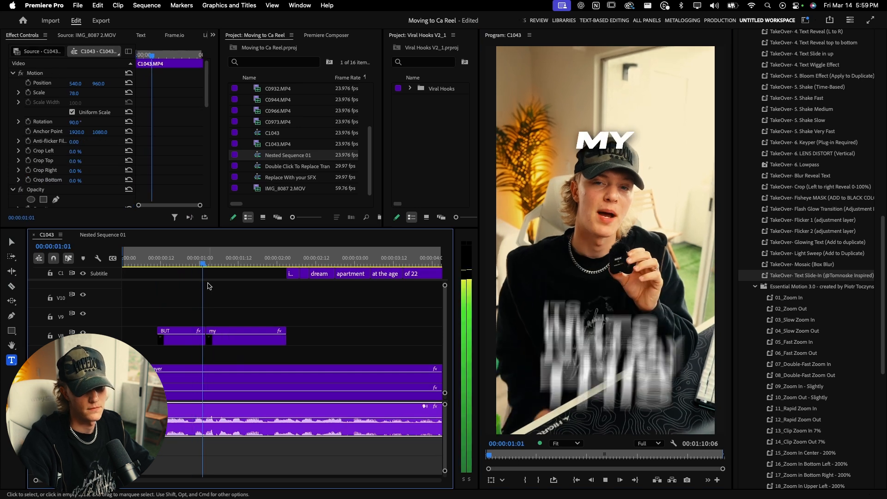
key("c")
left_click(222, 335)
key("v")
left_click(227, 335)
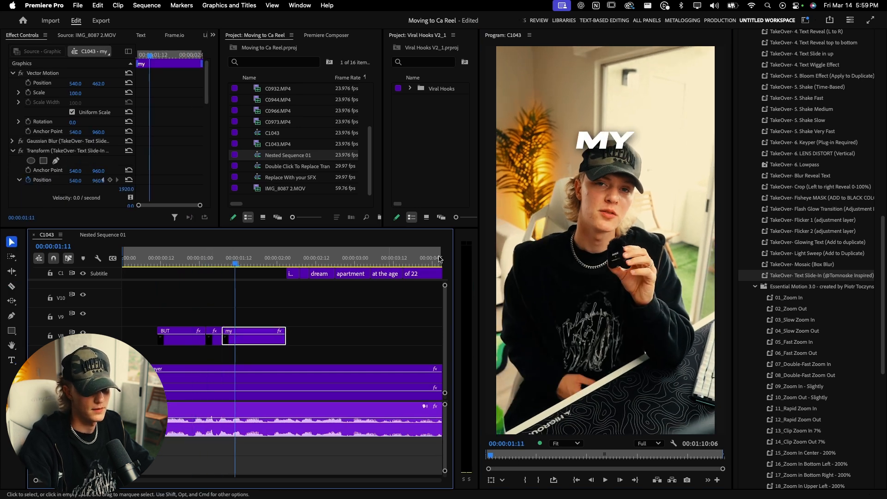
key("t")
left_click(597, 142)
type("personal")
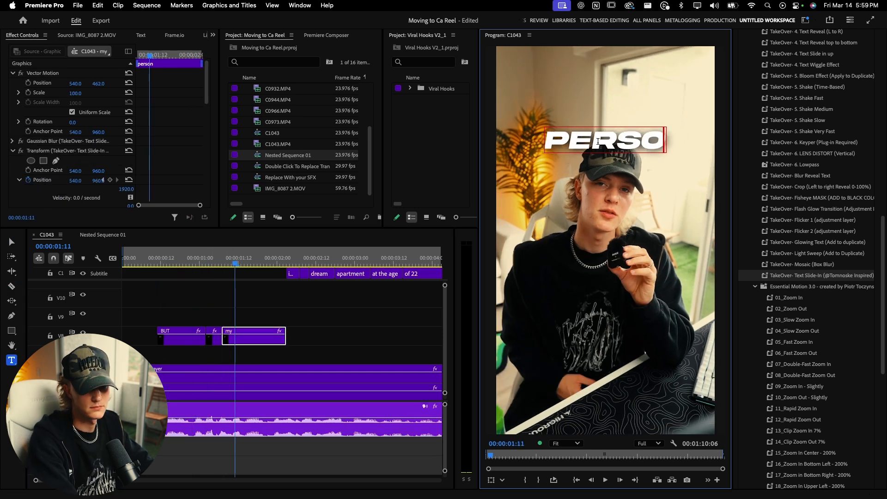
Split the "personal" graphic just before 00:00:01:16 and change the text of its remaining part to "brand".
left_click_drag(222, 264, 251, 324)
key("c")
left_click(245, 330)
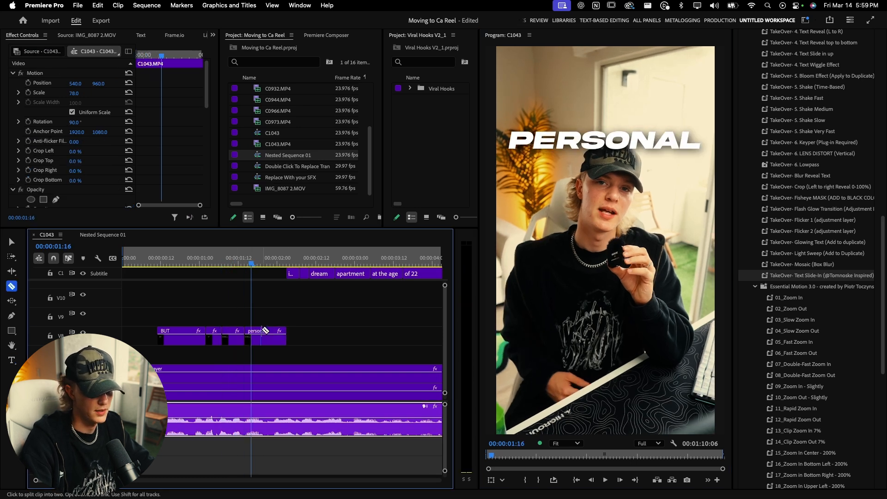
key("v")
left_click(260, 330)
double_click(618, 144)
type("brand")
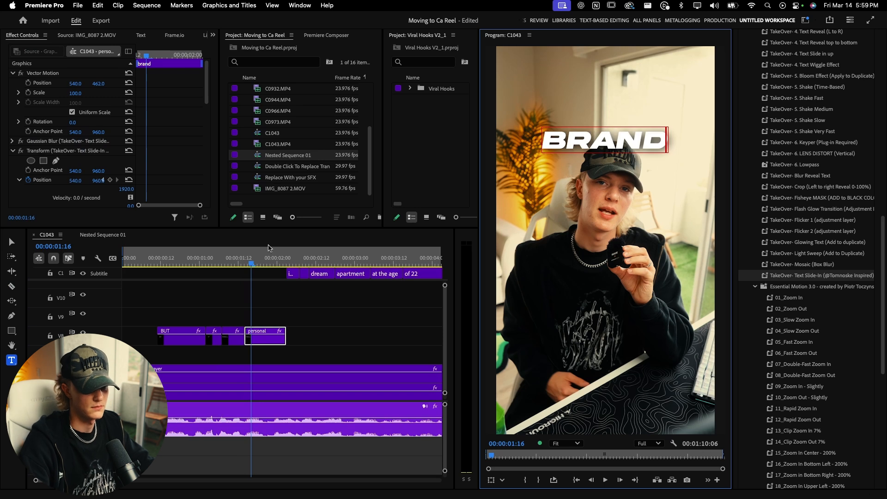
Play the "brand" graphic to about 00:00:02:00 and split off its last part for the next spoken word.
left_click(267, 319)
key("v")
key("space")
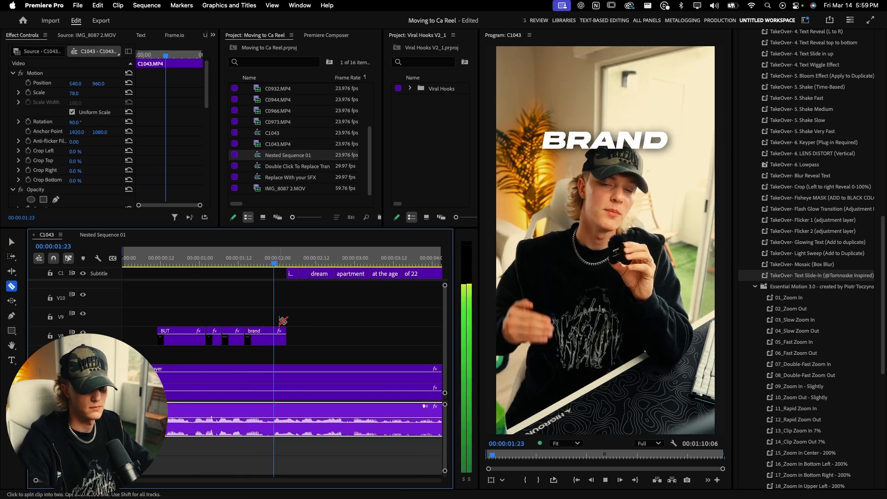
key("space")
key("space")
key("c")
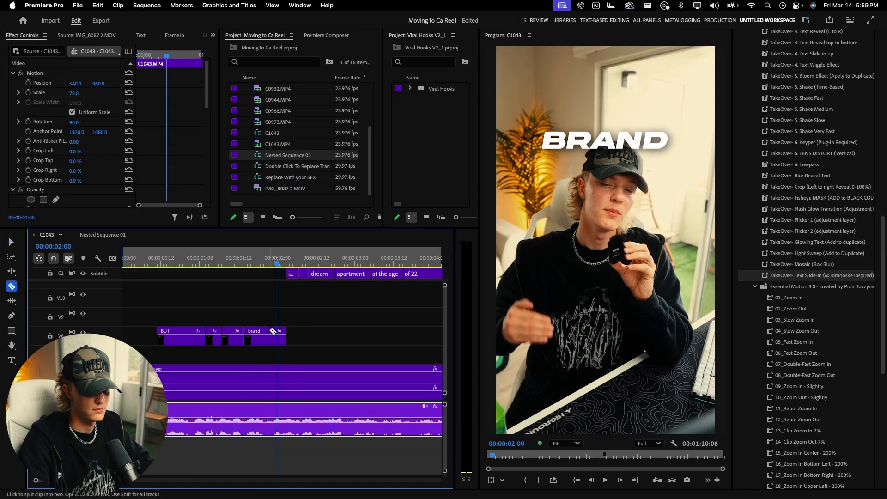
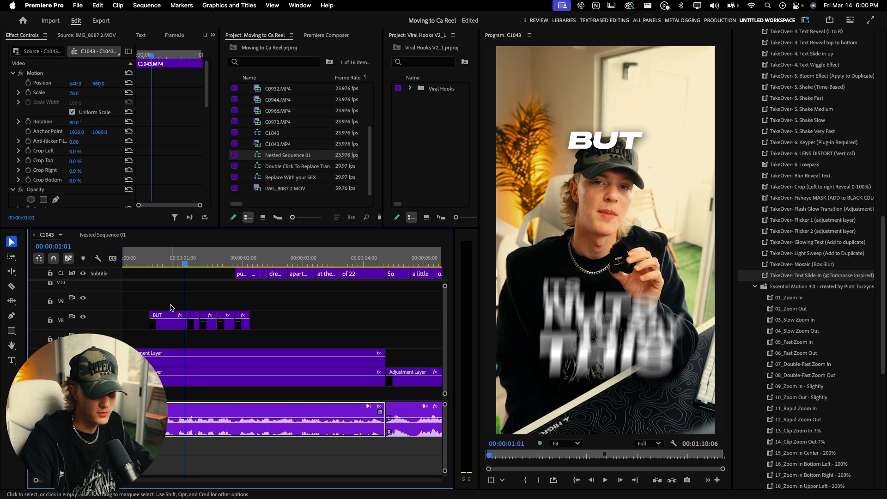
Move the two opening adjustment layers up to V9 and V10 and place the word graphics on V5.
scroll(172, 340, "down", 3)
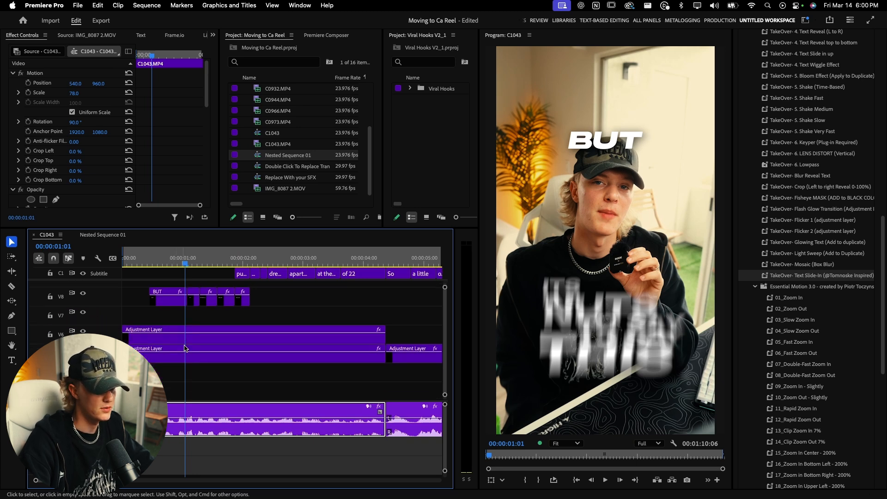
key("grave")
left_click(132, 212)
left_click(132, 225, "shift")
left_click_drag(132, 225, 135, 147)
left_click_drag(222, 189, 135, 224)
Cut C1043.MP4 at the start and end of the word graphics and duplicate that section onto V6 above them.
key("c")
left_click(122, 298)
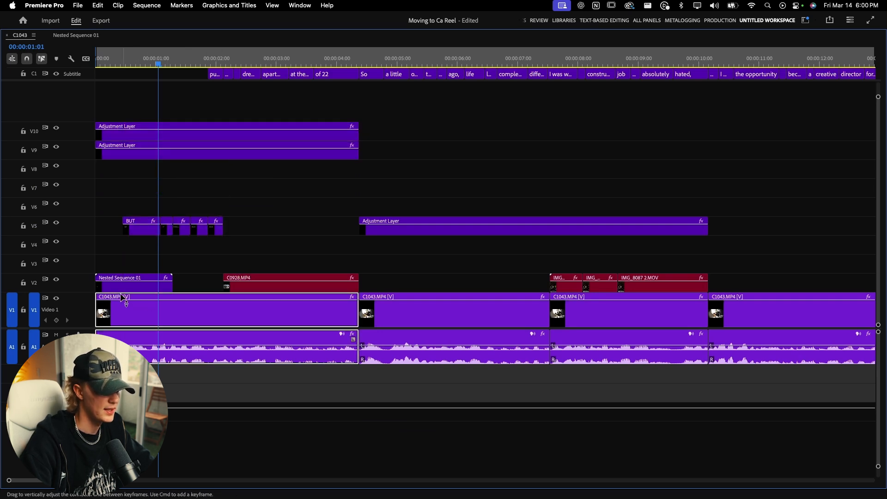
left_click(227, 297)
key("v")
left_click(194, 298)
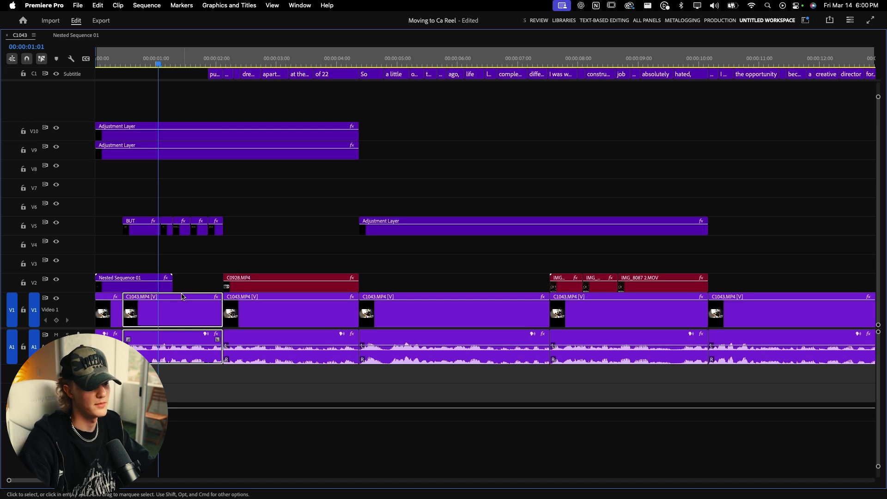
left_click_drag(180, 298, 189, 212)
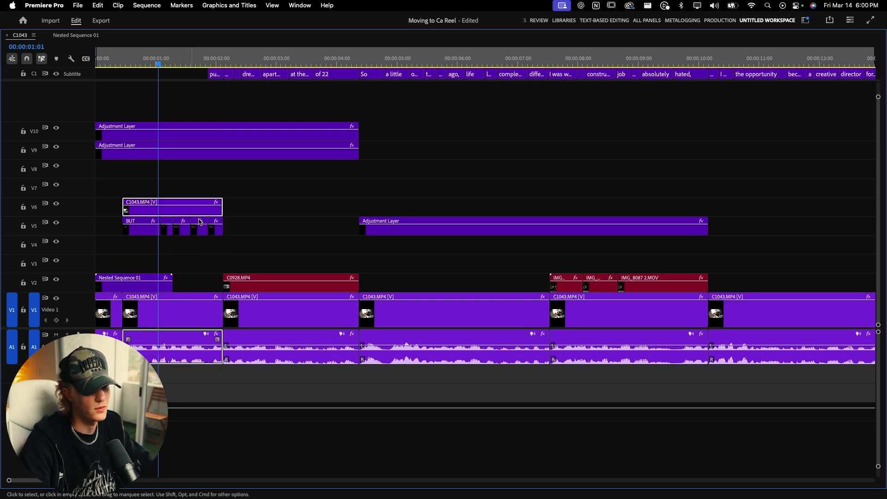
Toggle the C1043.MP4 copy on V6 off and on to check how it covers the word graphics.
key("grave")
scroll(211, 314, "up", 1)
key("shift+e")
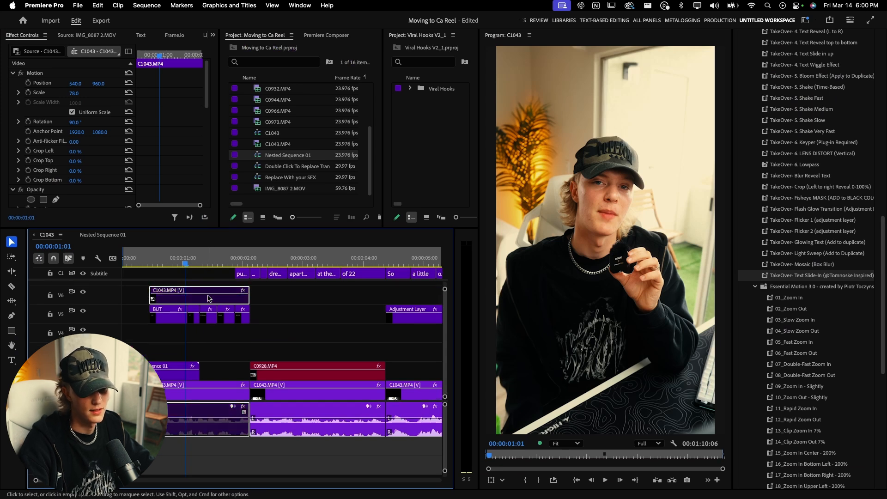
key("shift+super+e")
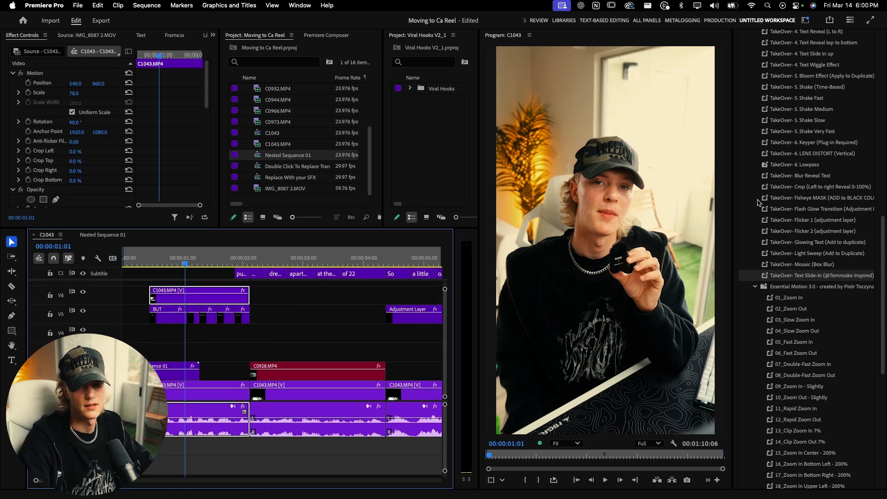
Apply the "TakeOver- 6. Keyper (Plug-in Required)" preset to the C1043.MP4 copy on V6 and review its effect settings.
left_click_drag(882, 235, 885, 25)
double_click(778, 52)
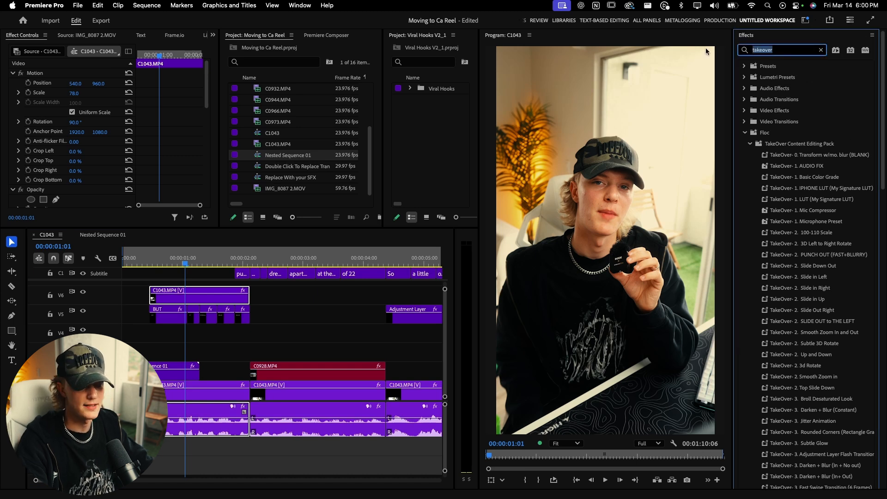
left_click(817, 234)
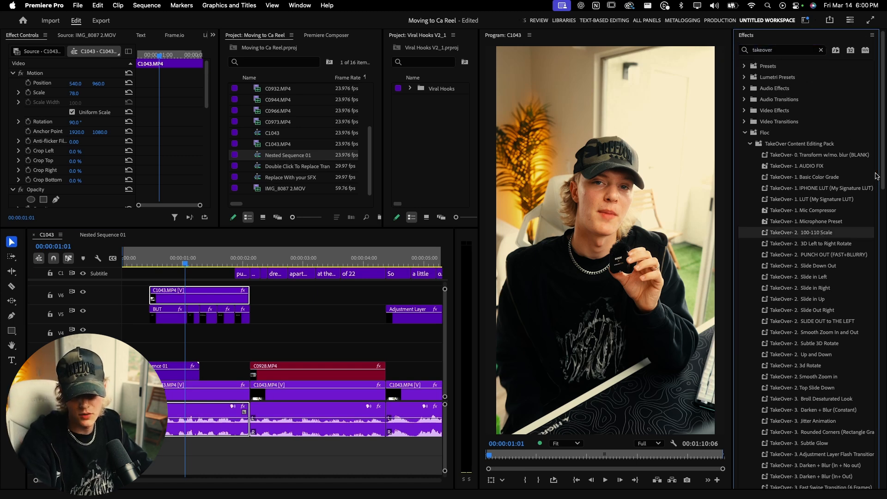
left_click_drag(884, 175, 885, 193)
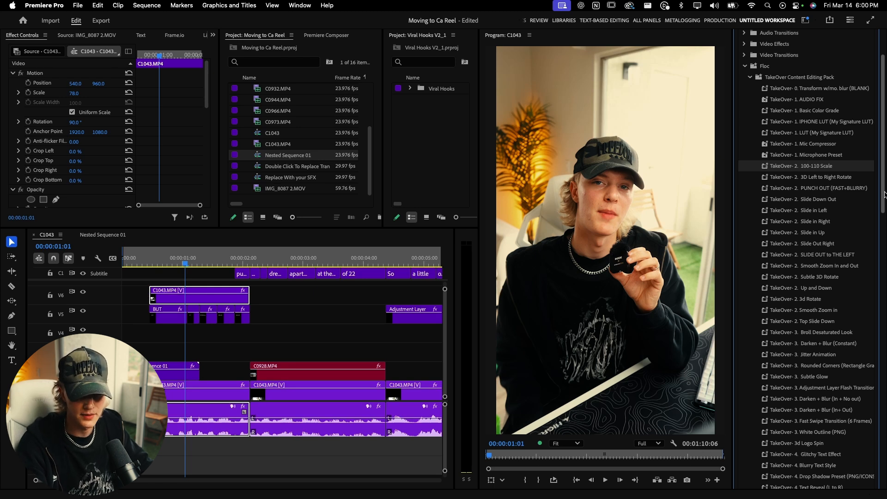
scroll(830, 305, "down", 10)
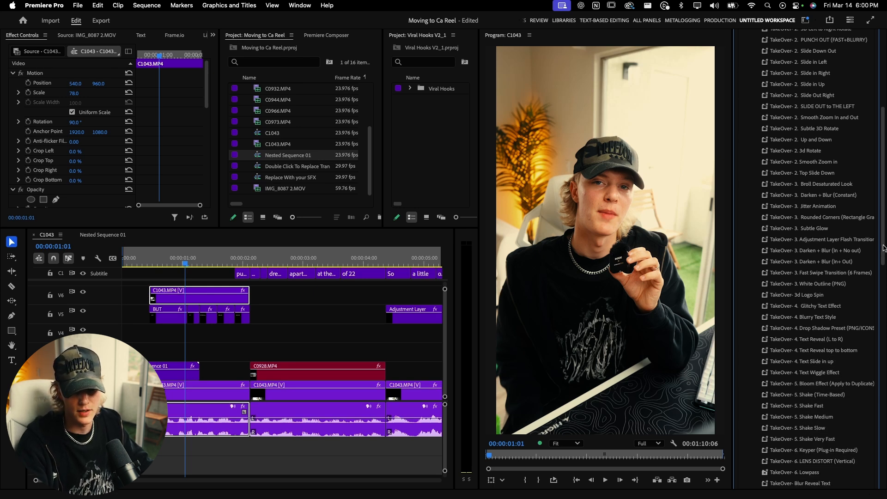
left_click_drag(830, 302, 437, 326)
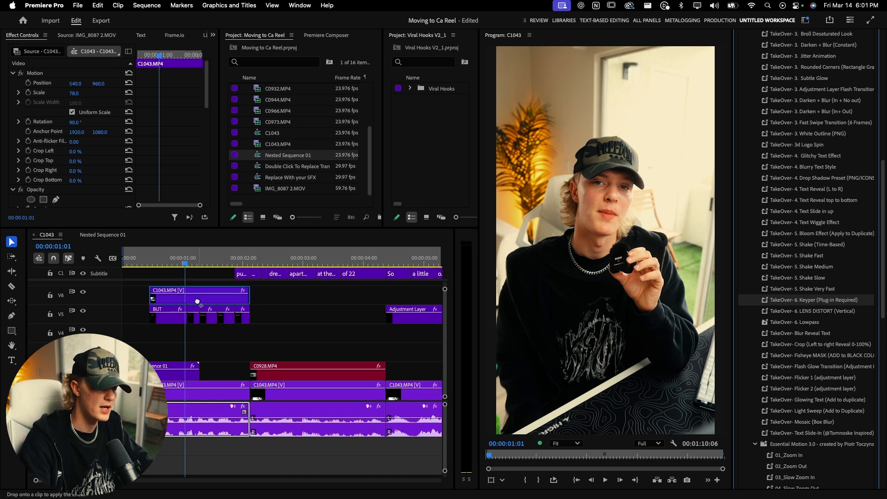
left_click_drag(197, 301, 197, 302)
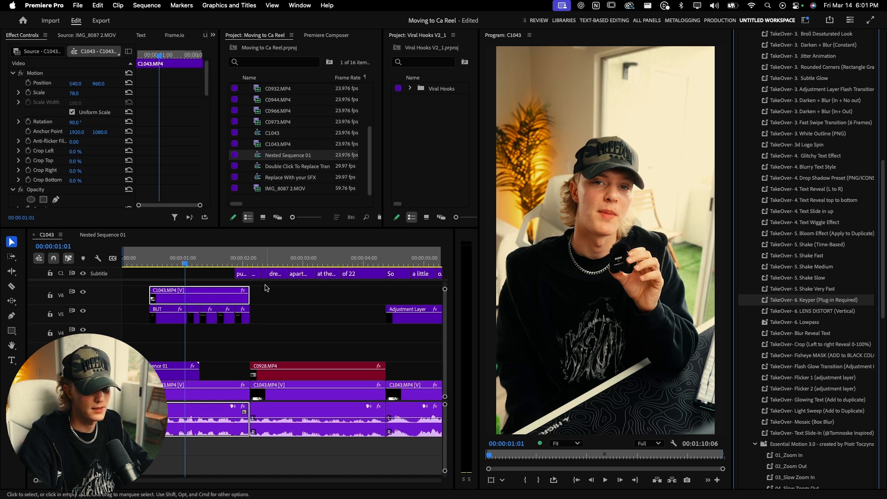
scroll(170, 168, "down", 5)
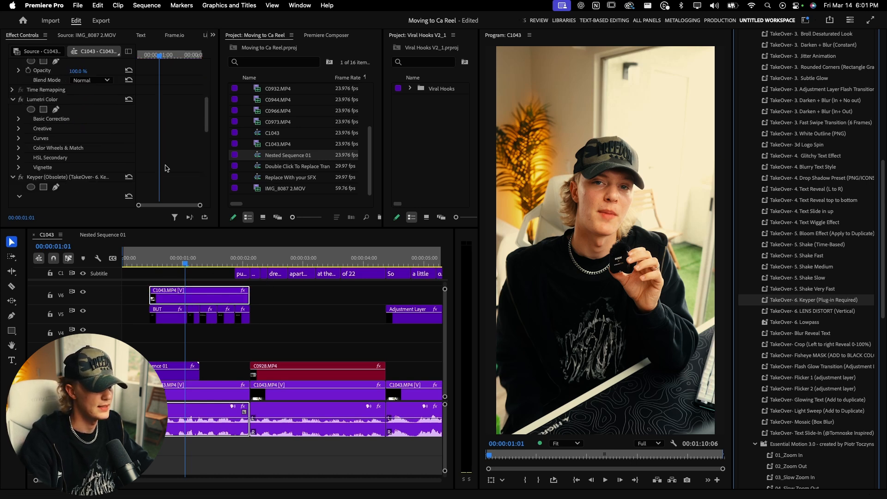
scroll(170, 164, "down", 3)
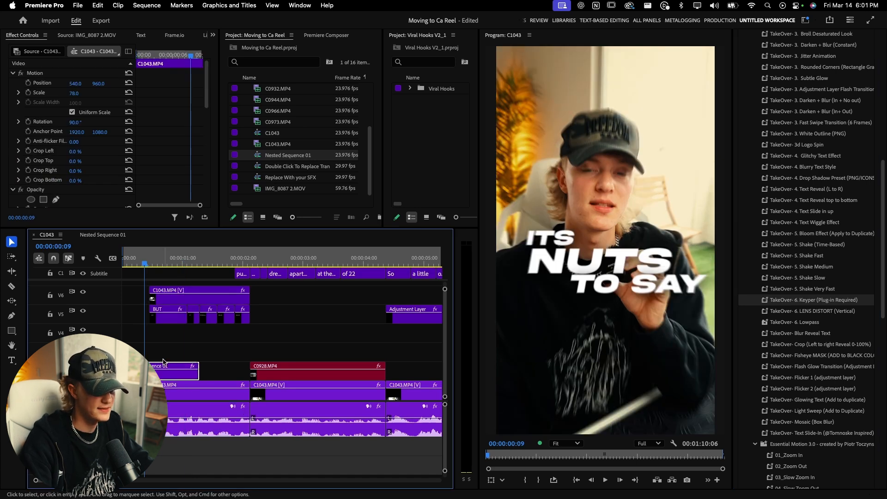
Stack Nested Sequence 01 on V5 above the keyed clip copy, nest the word graphics beneath the copy, and play the opening.
left_click_drag(163, 362, 152, 300)
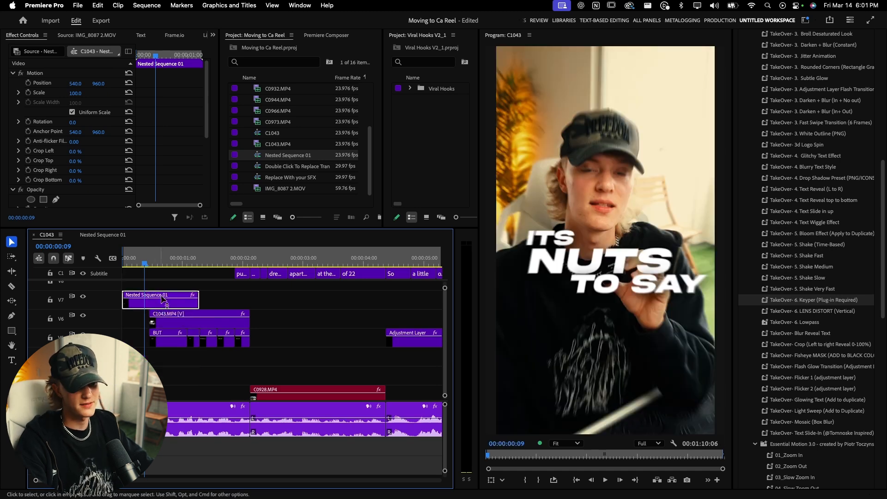
key("super+z")
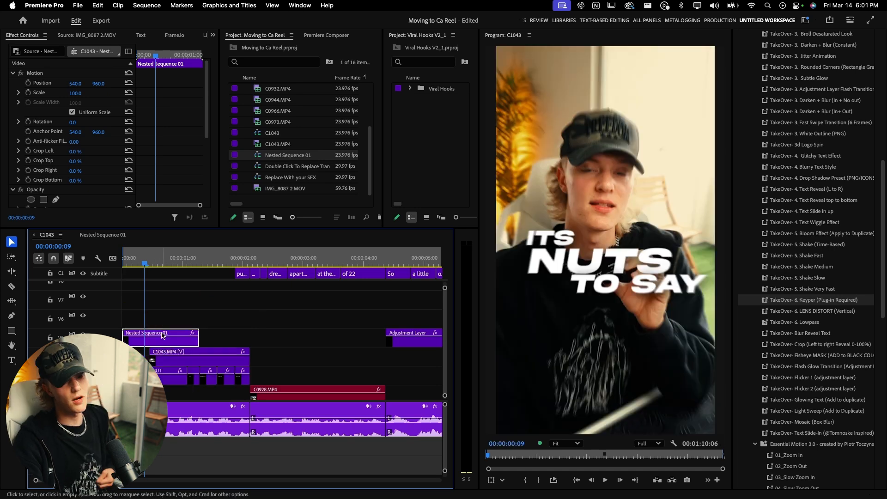
left_click(166, 359)
left_click_drag(165, 393, 243, 391)
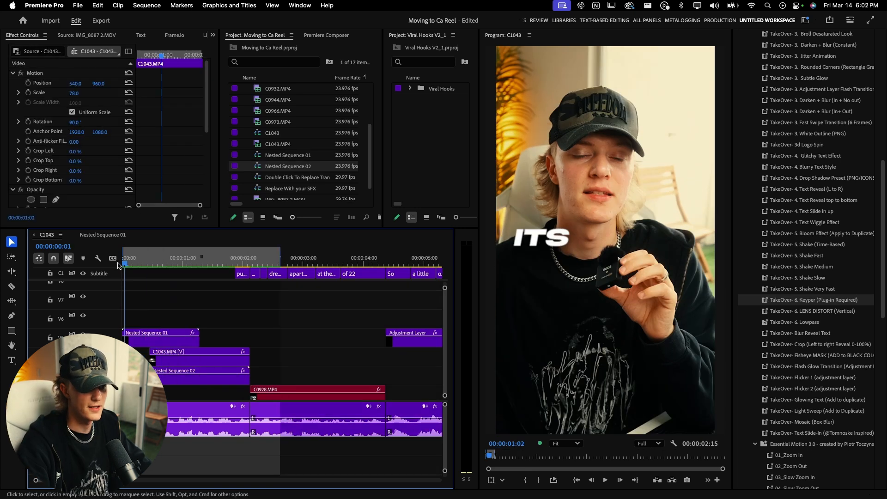
key("space")
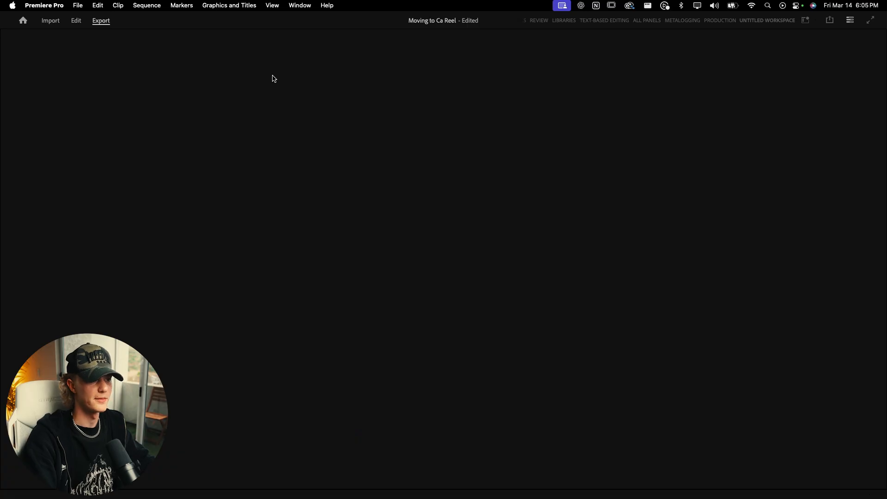
Name the export file "DREAM APT REEL" and raise its video target bitrate to about 35 Mbps.
left_click(268, 63)
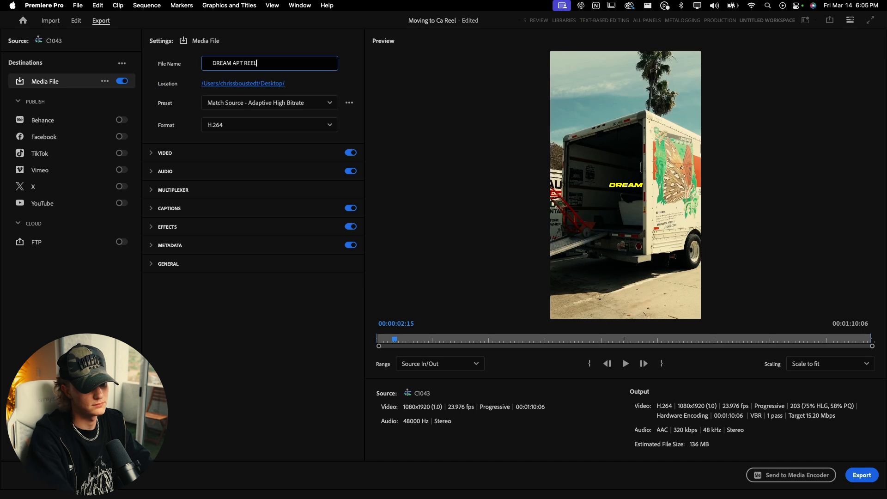
left_click(162, 152)
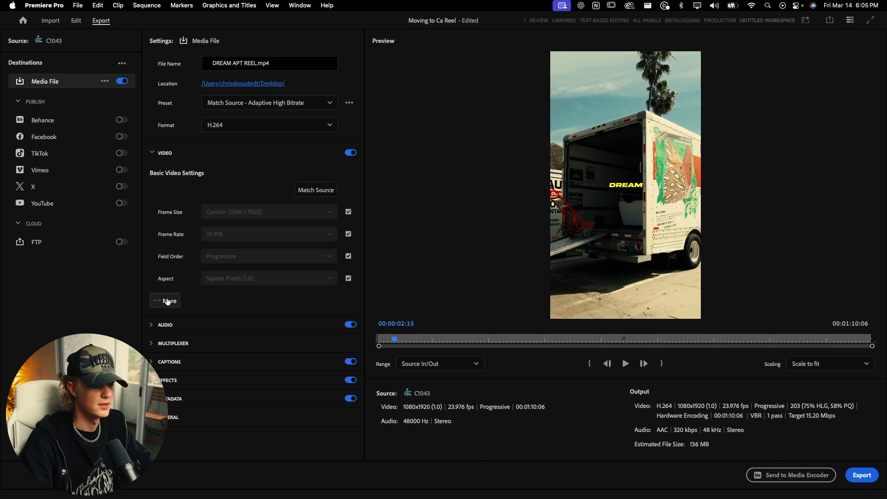
left_click(167, 301)
left_click(162, 341)
scroll(203, 328, "down", 10)
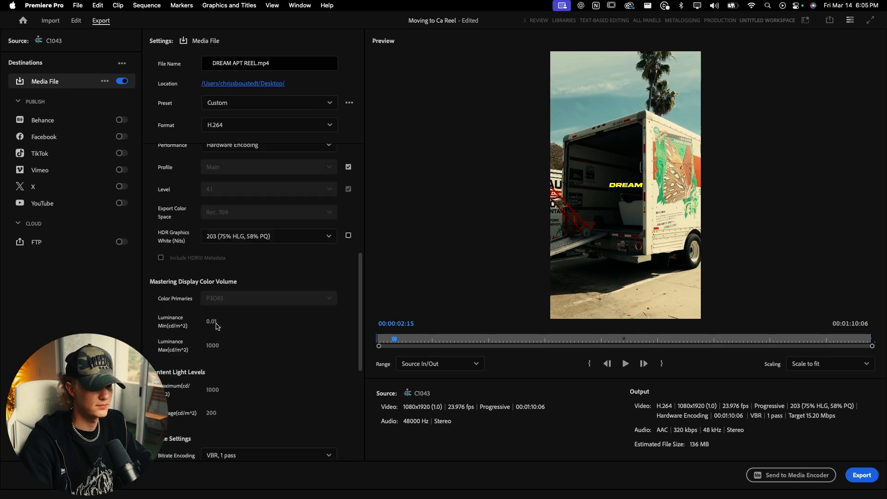
scroll(216, 325, "down", 5)
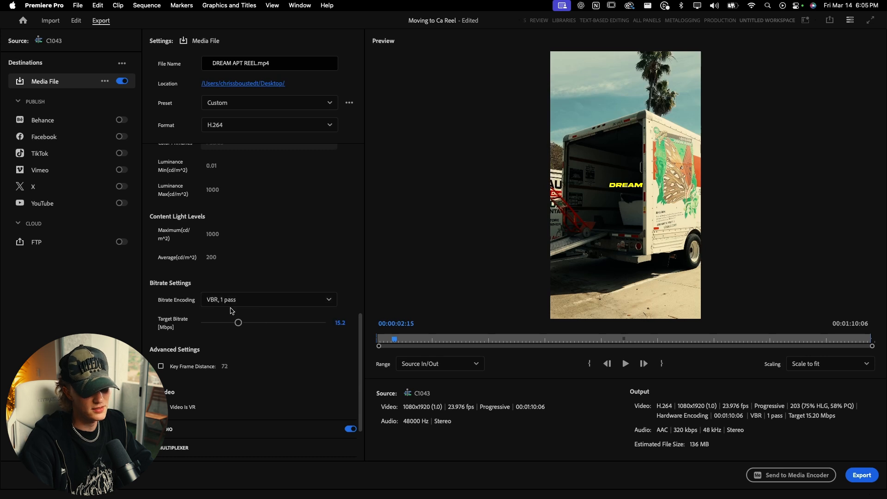
left_click(286, 322)
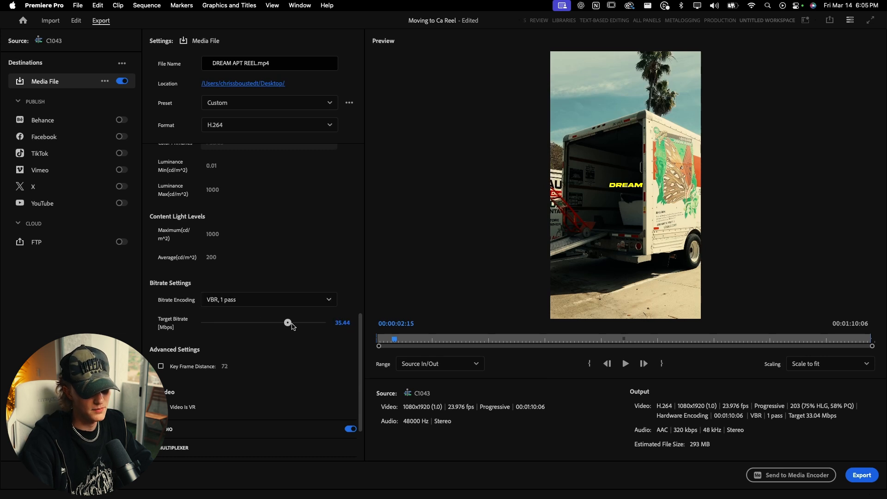